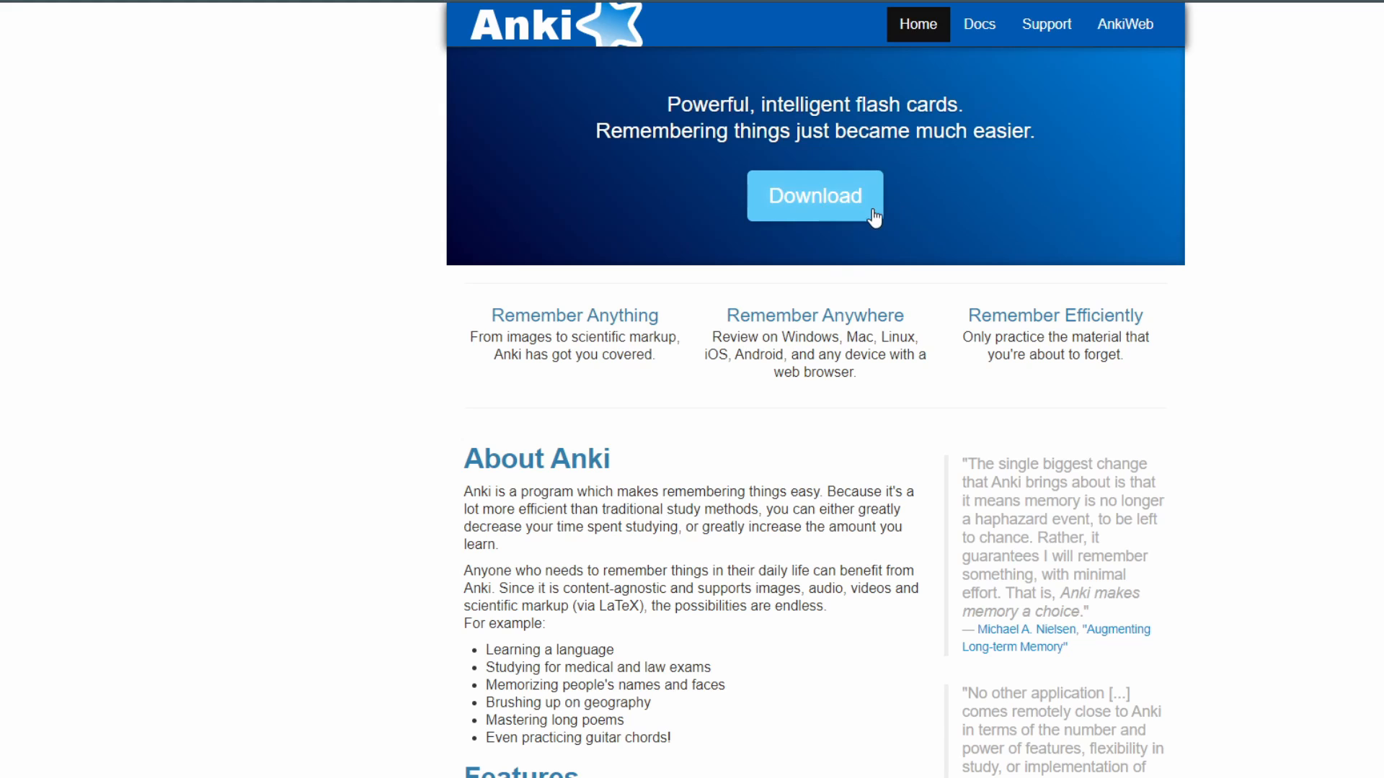
scroll(872, 231, "down", 6)
scroll(858, 271, "down", 5)
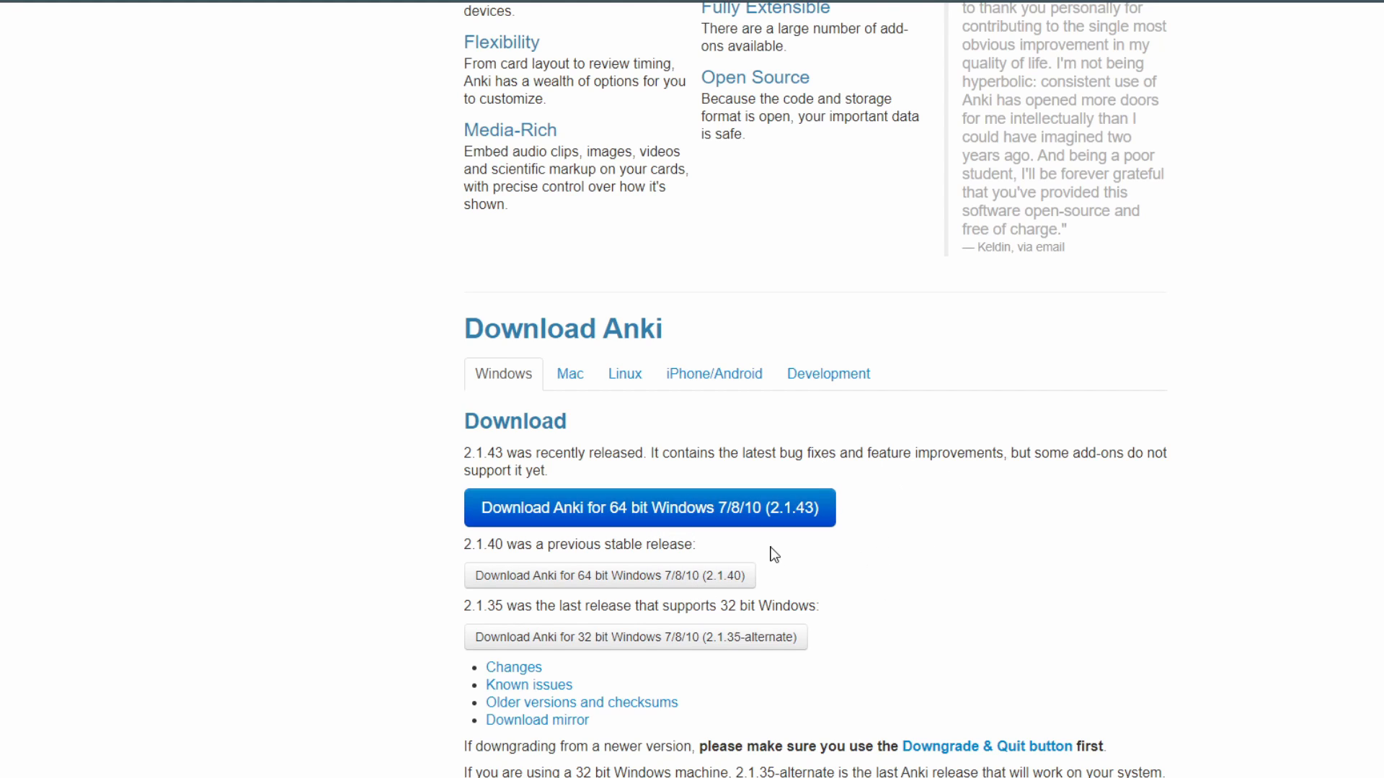
scroll(764, 413, "up", 10)
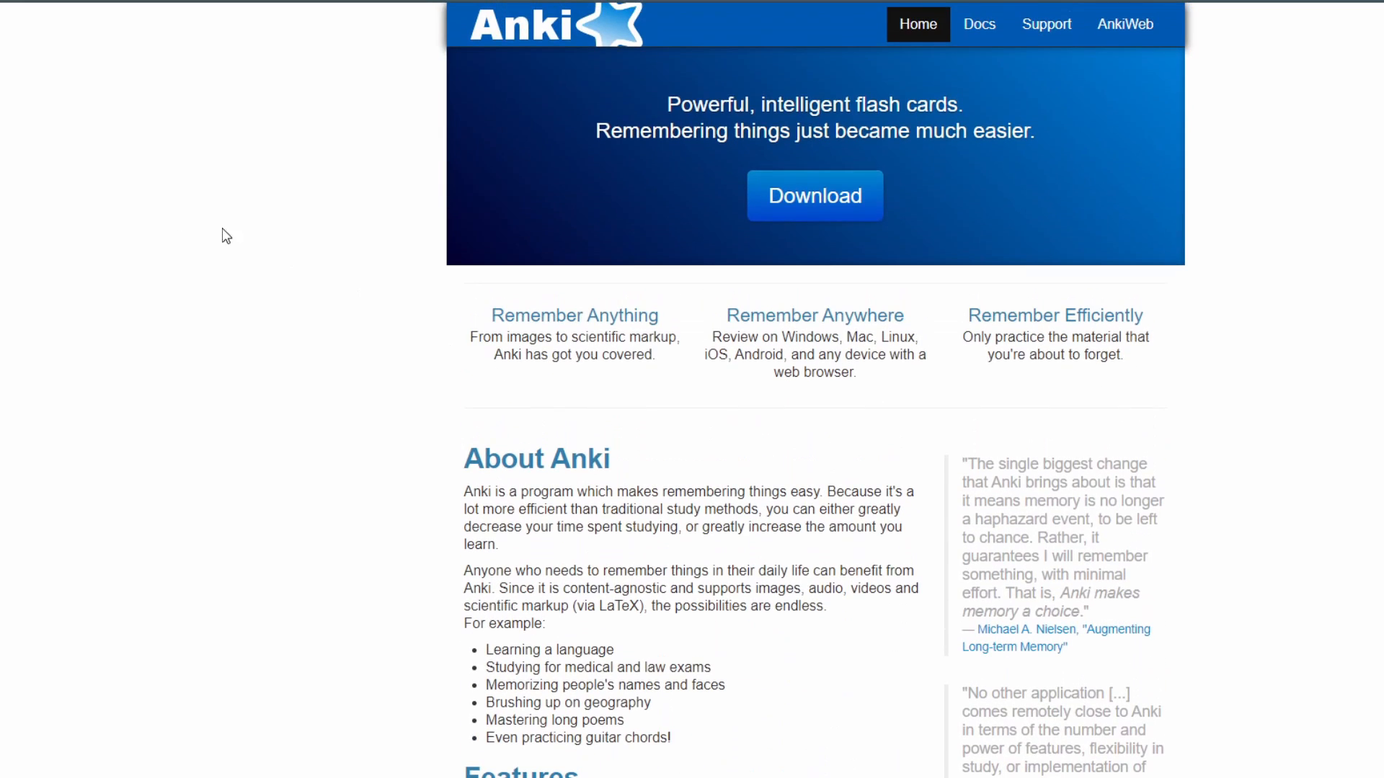
Step: From the Google results for 'anki downloadable decks', open the 'Shared Decks - AnkiWeb' page
left_click(288, 1)
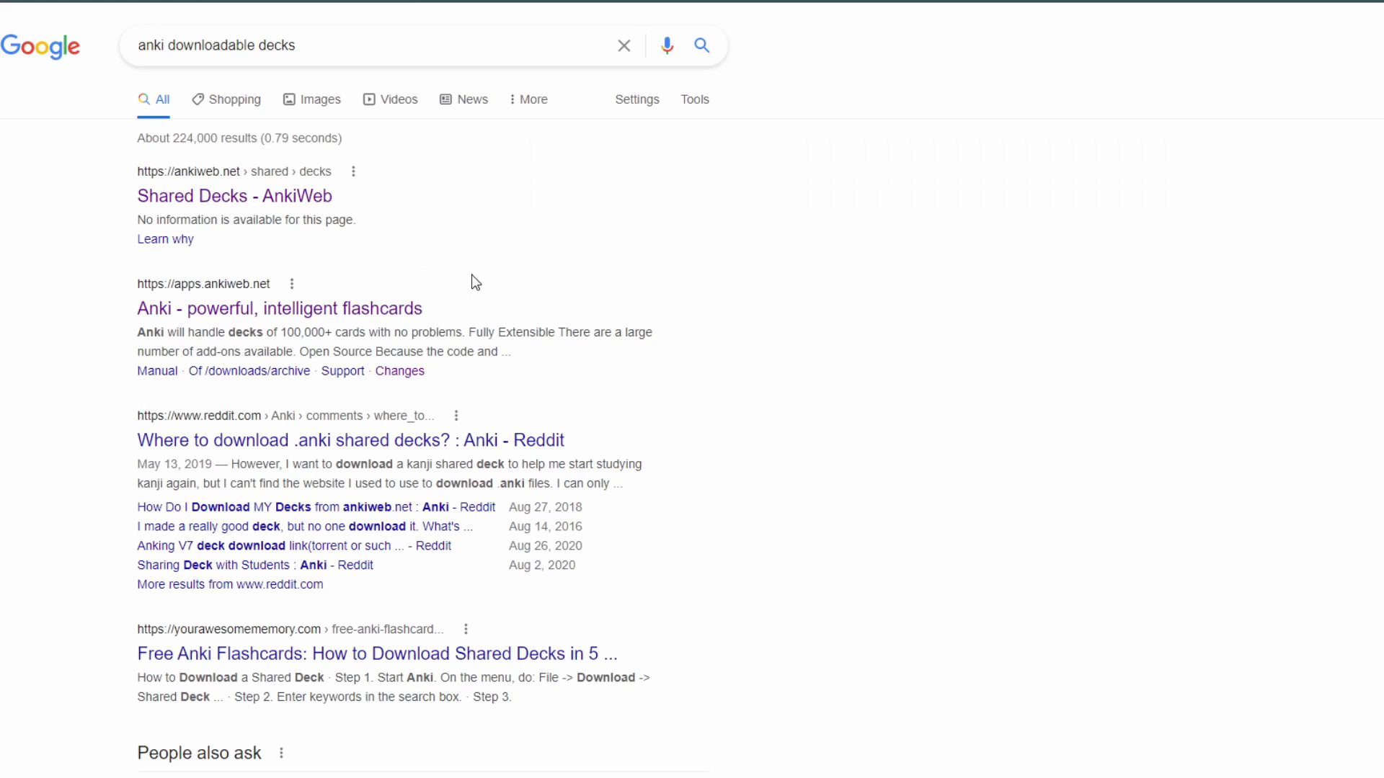
left_click_drag(313, 49, 111, 67)
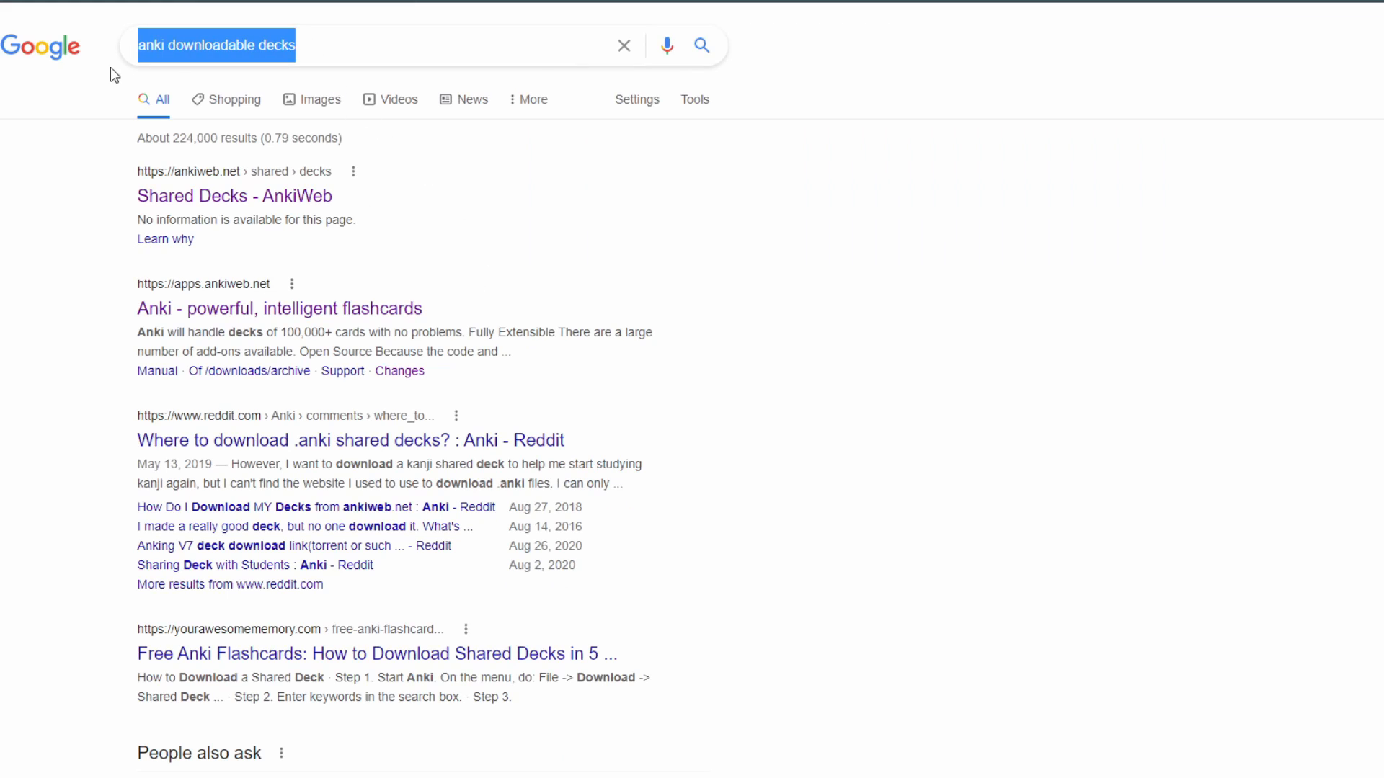
left_click(117, 172)
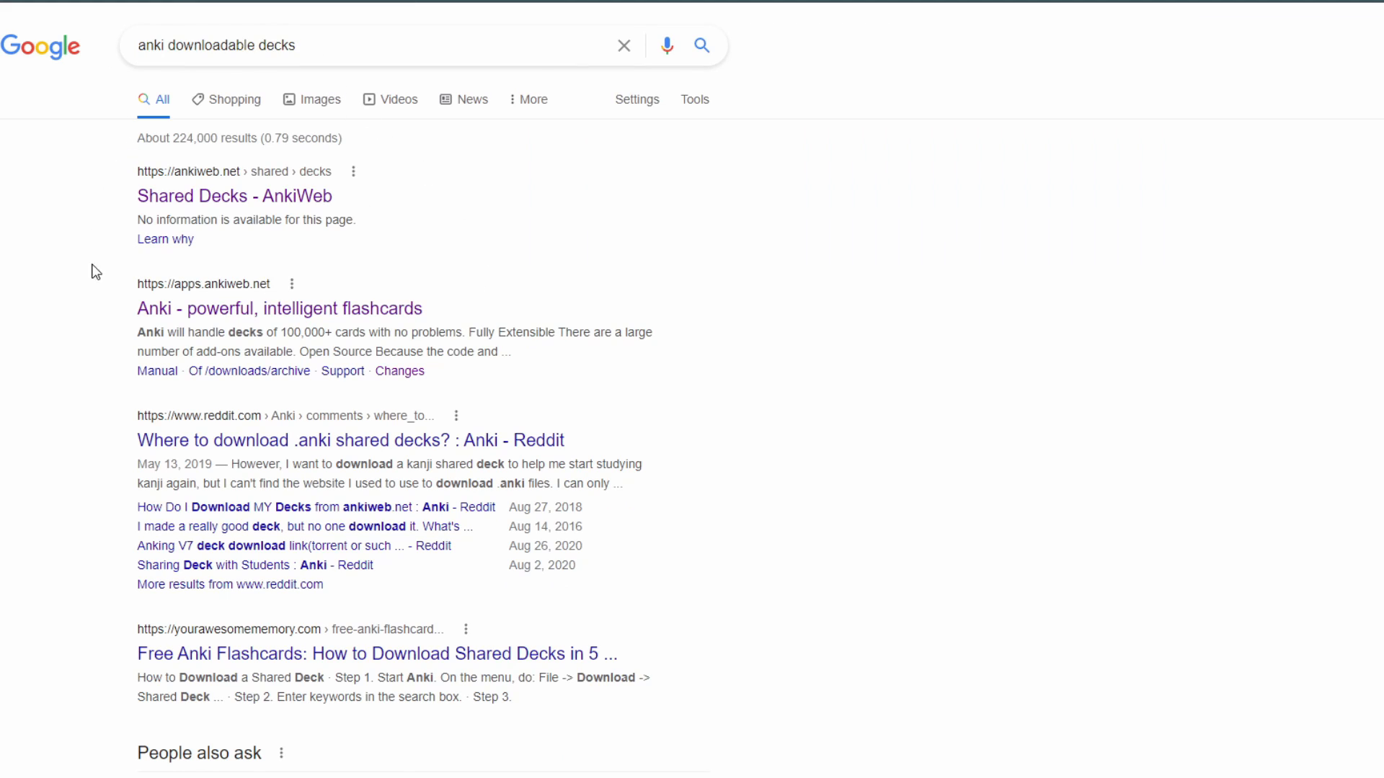
left_click(235, 205)
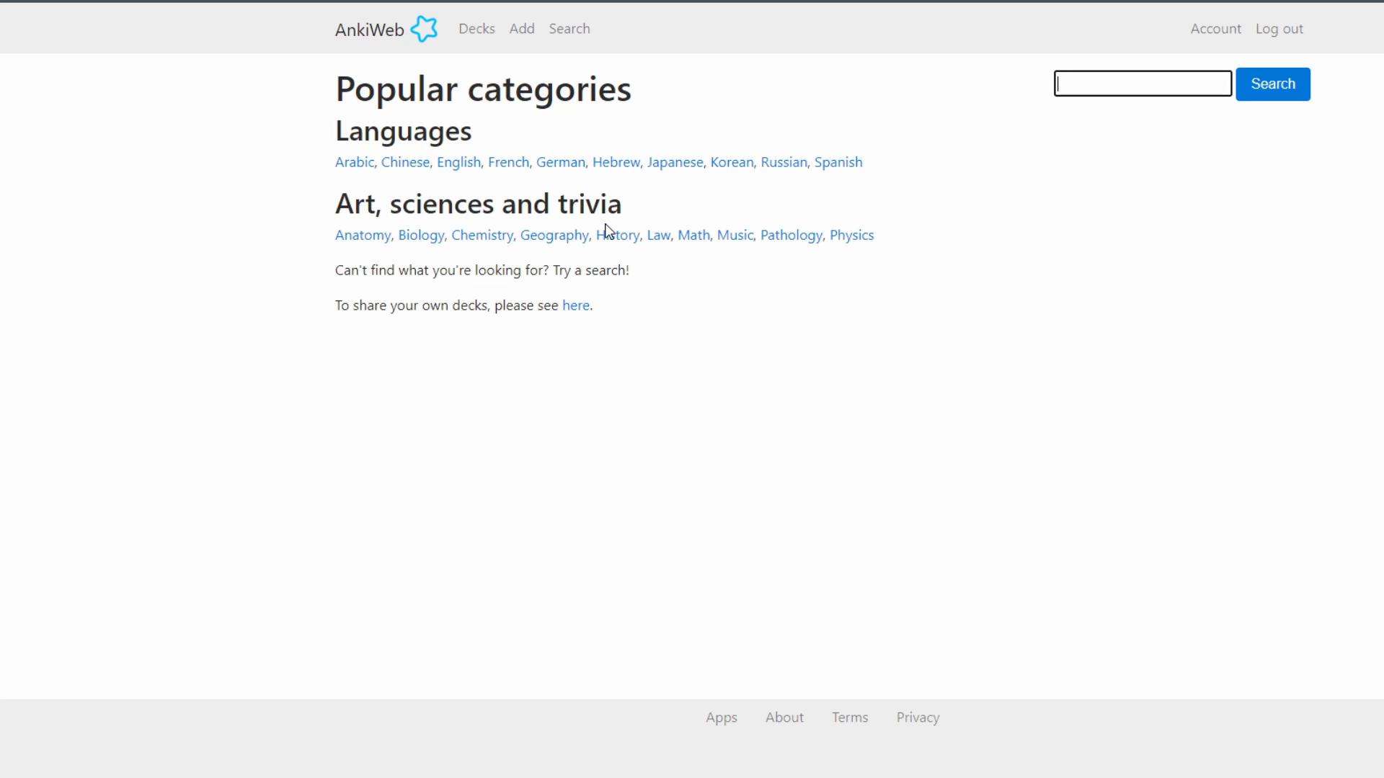
Step: Open the Japanese Core 2000 2k - Sorted w/ Audio shared deck and scroll down to its Download section
left_click(669, 166)
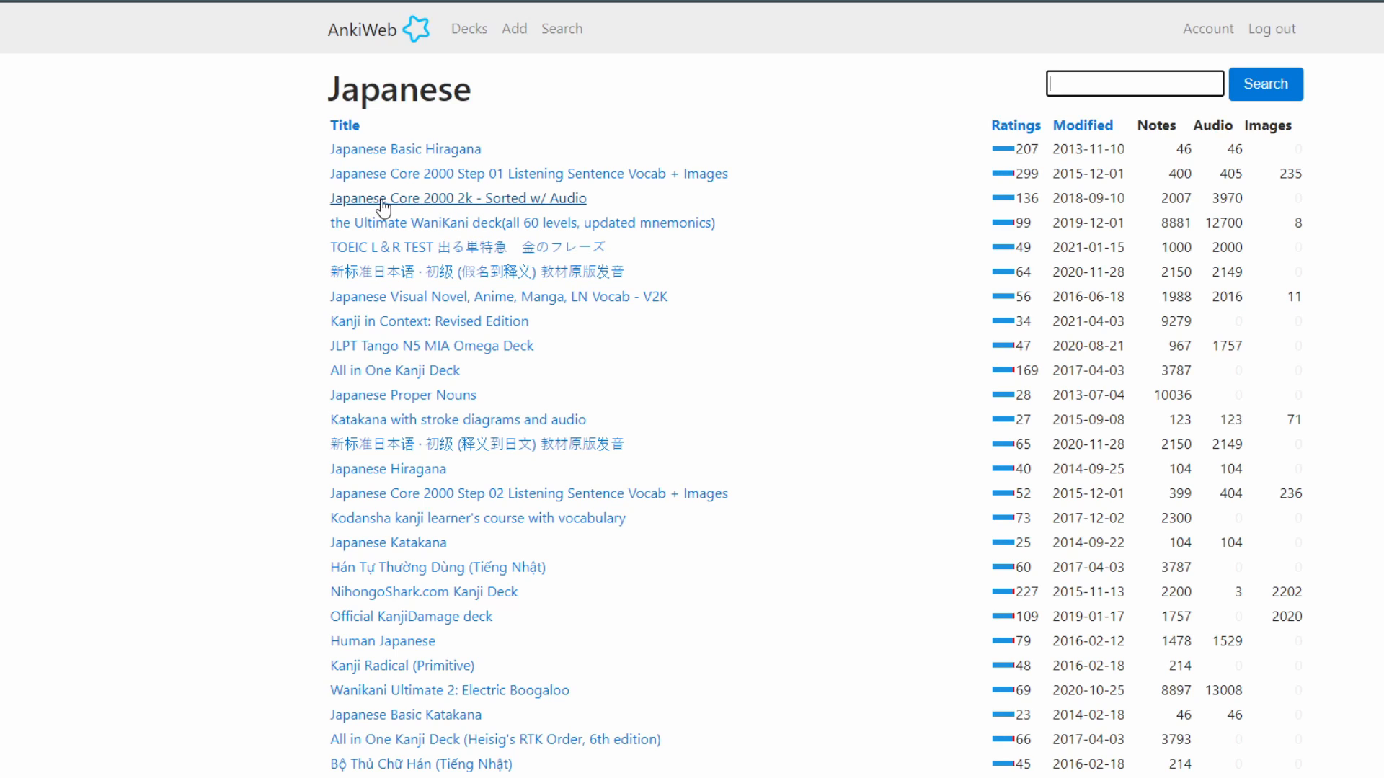
left_click(475, 197)
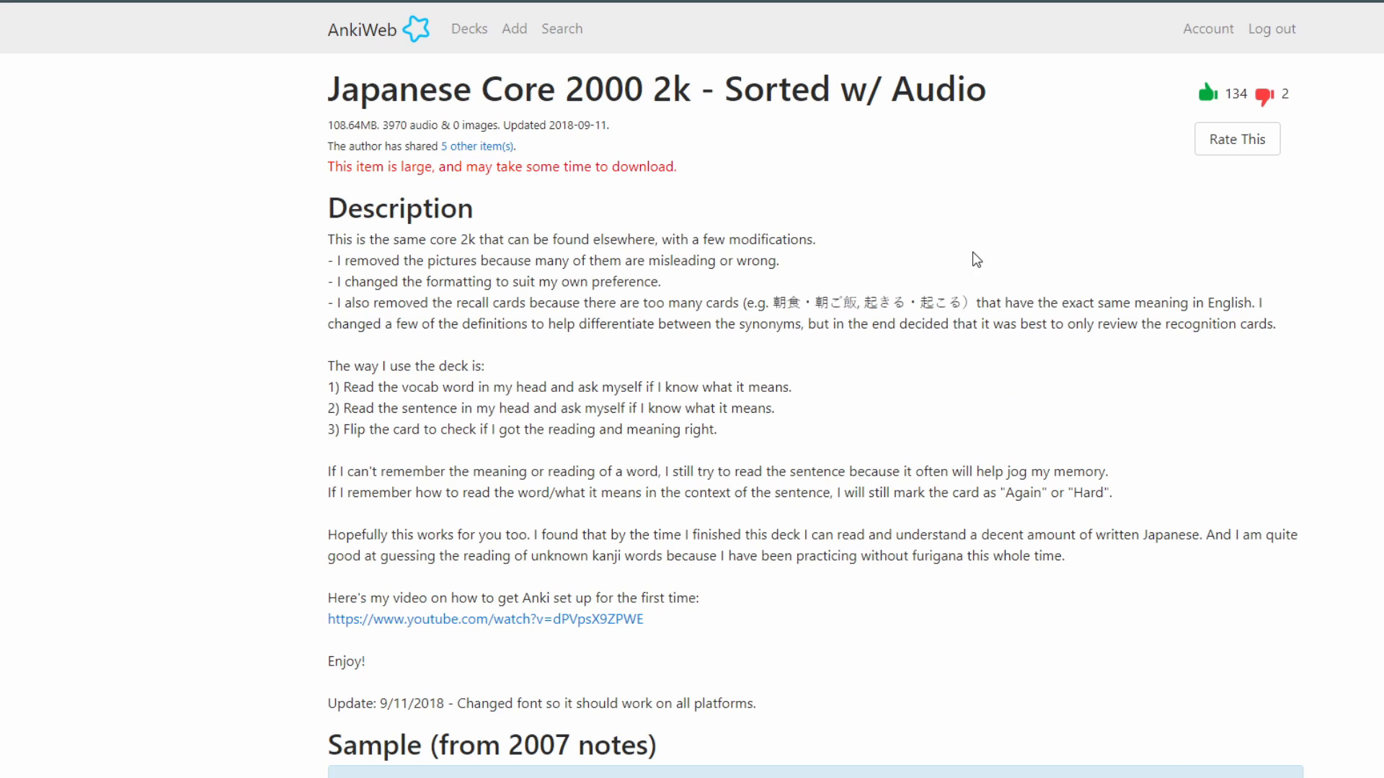
scroll(649, 565, "down", 8)
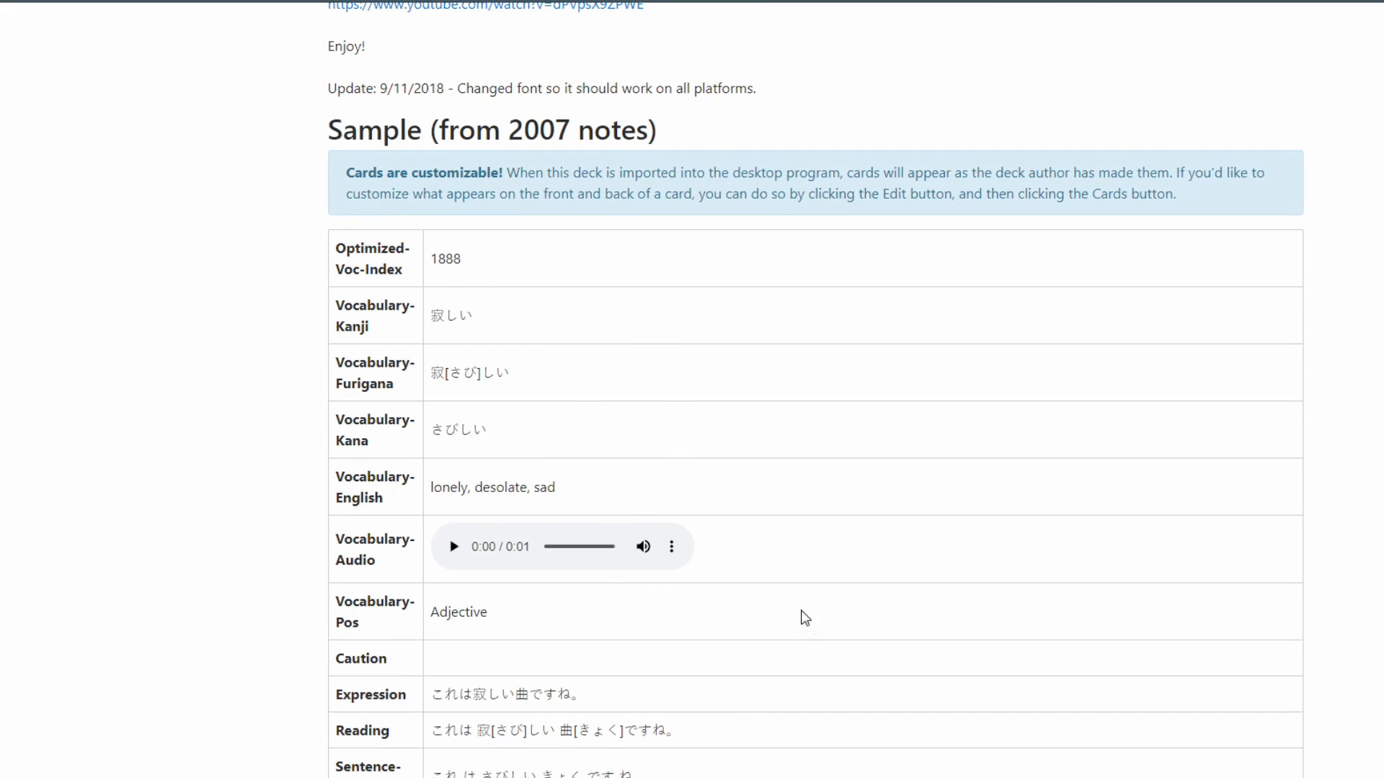
scroll(766, 547, "down", 13)
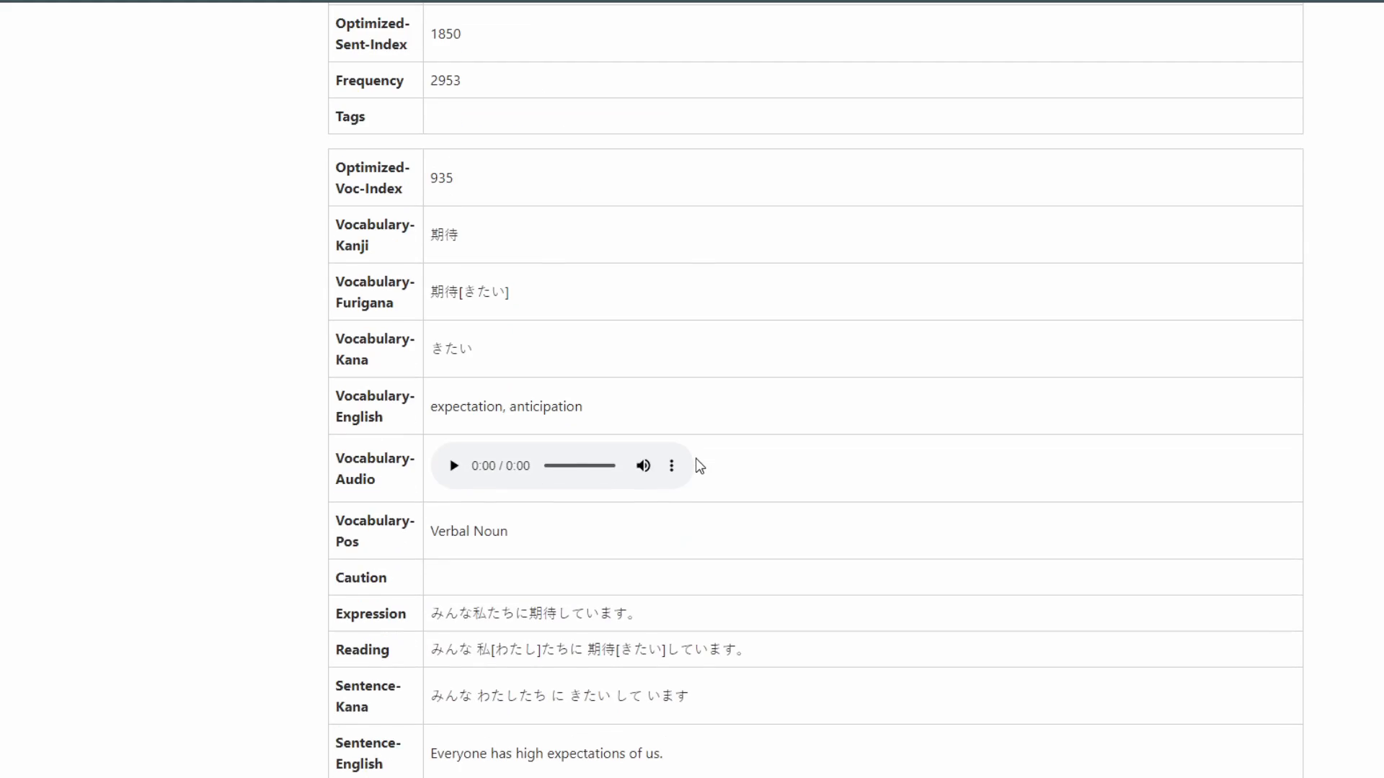
scroll(692, 462, "down", 20)
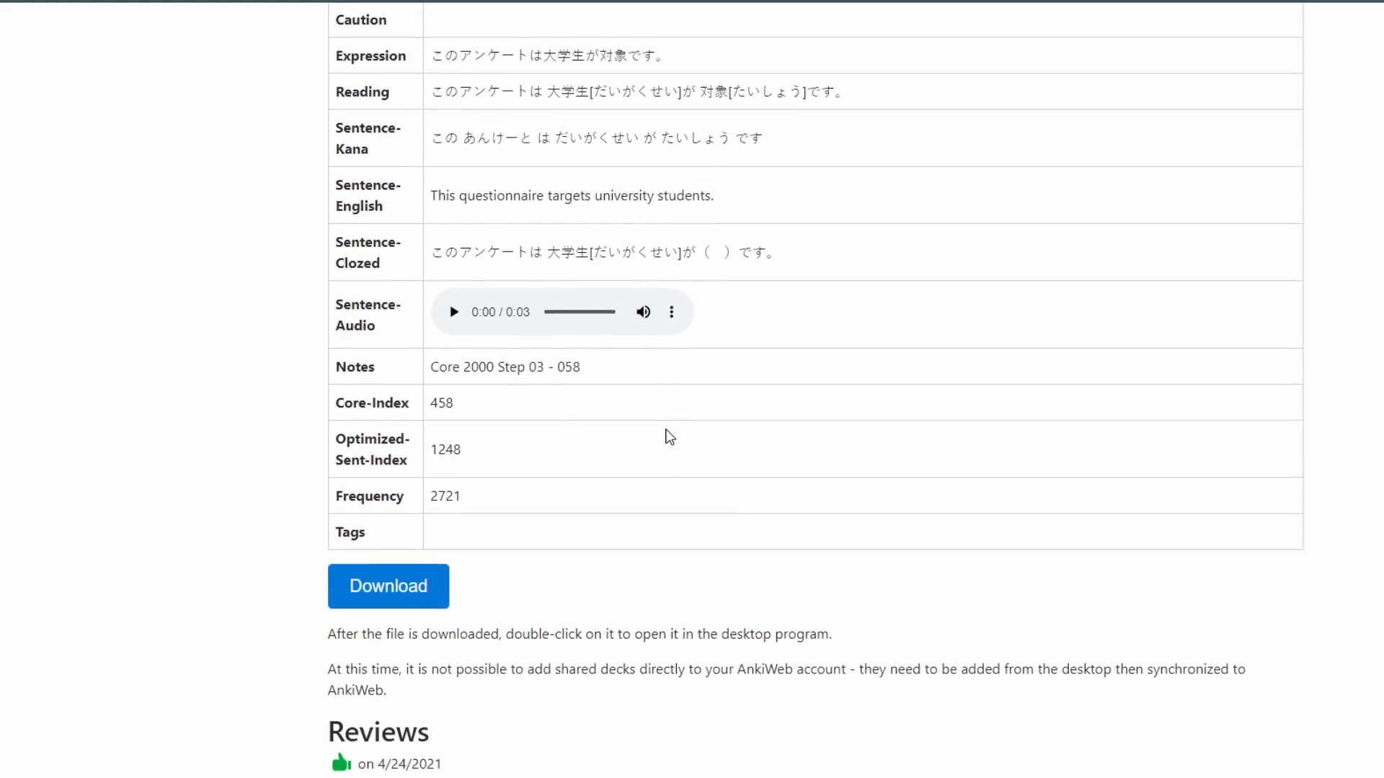
scroll(668, 436, "down", 1)
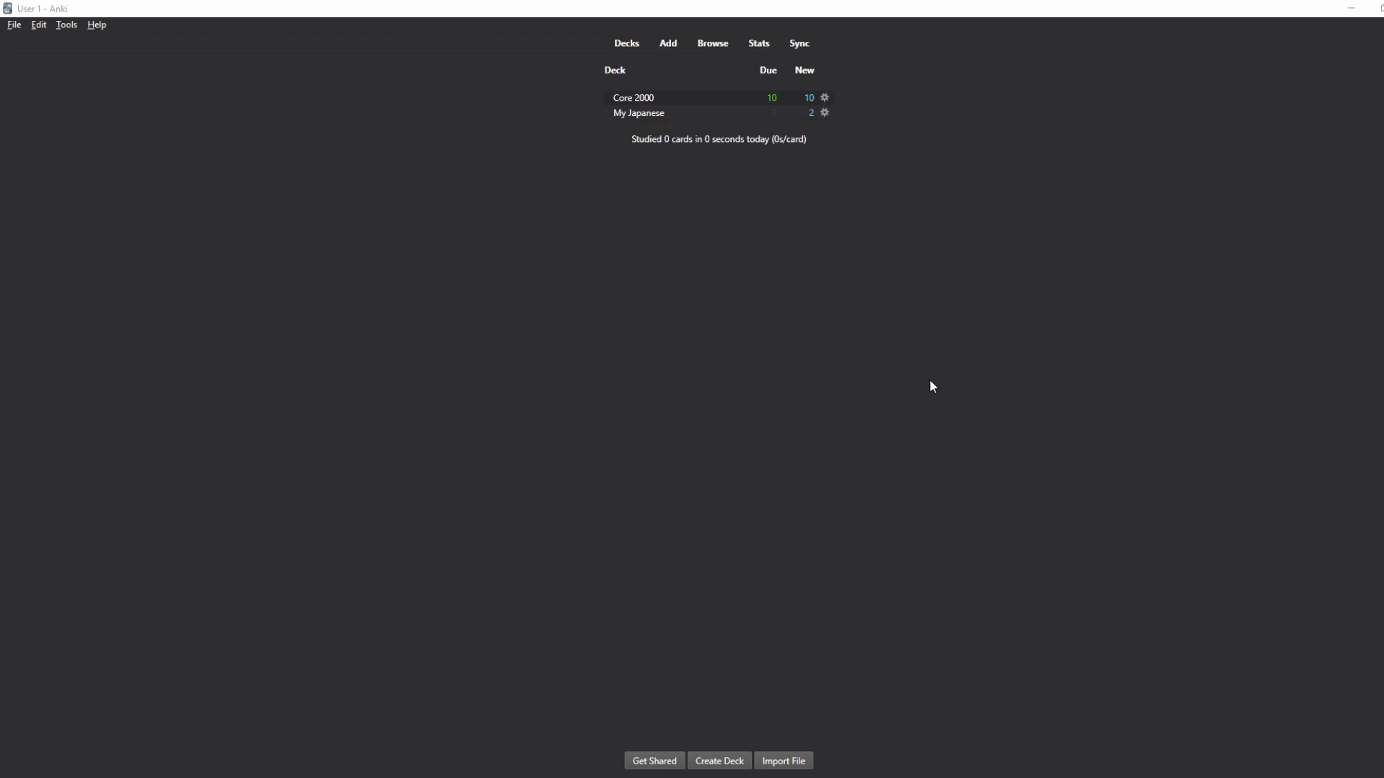
left_click(14, 25)
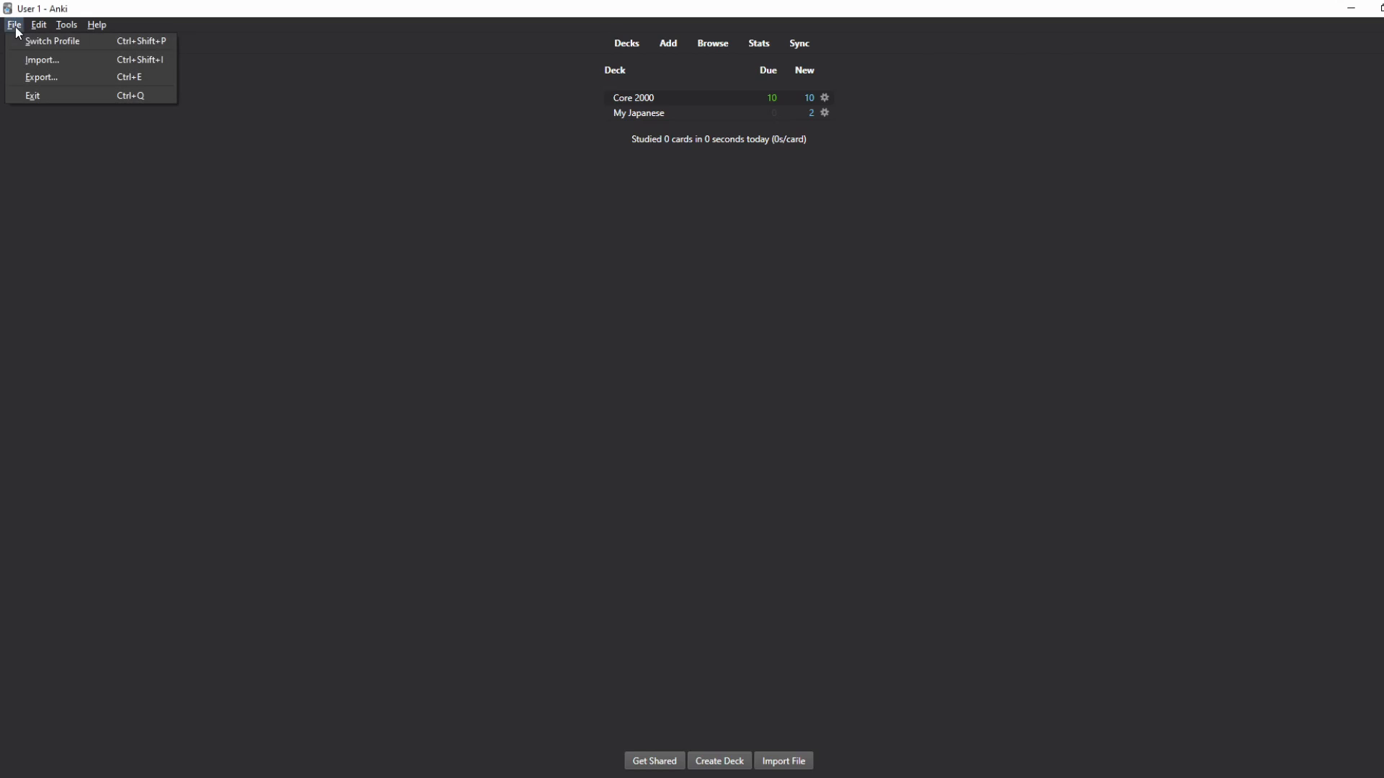
mouse_move(62, 30)
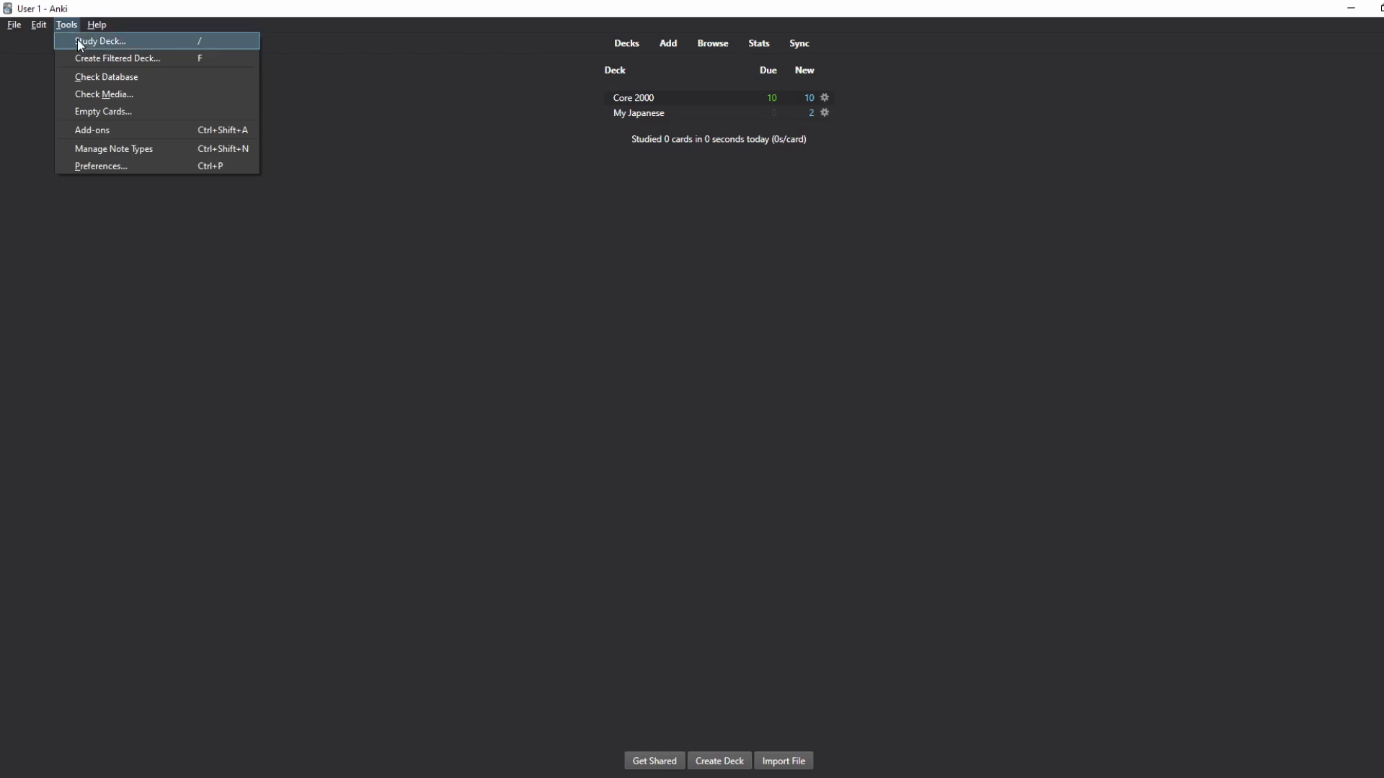
left_click(102, 168)
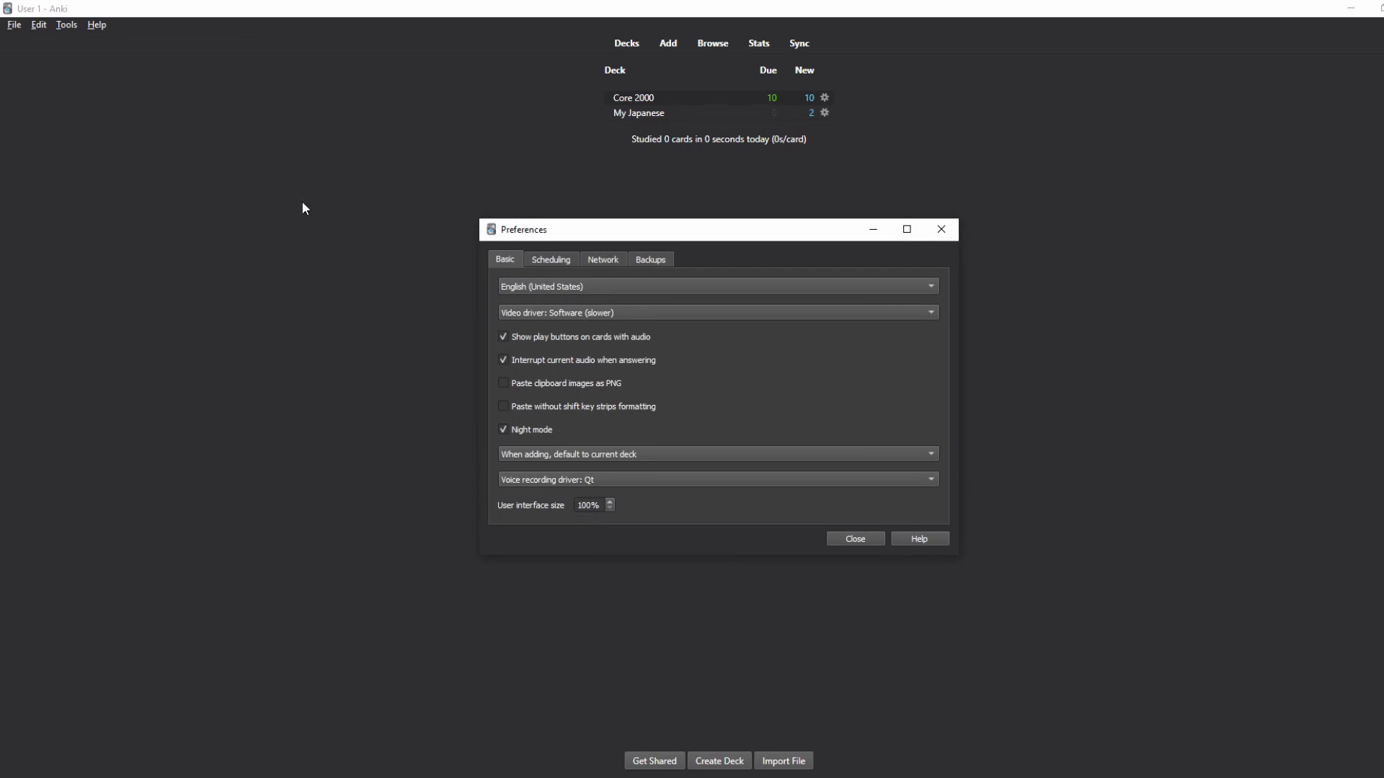
left_click_drag(614, 231, 527, 212)
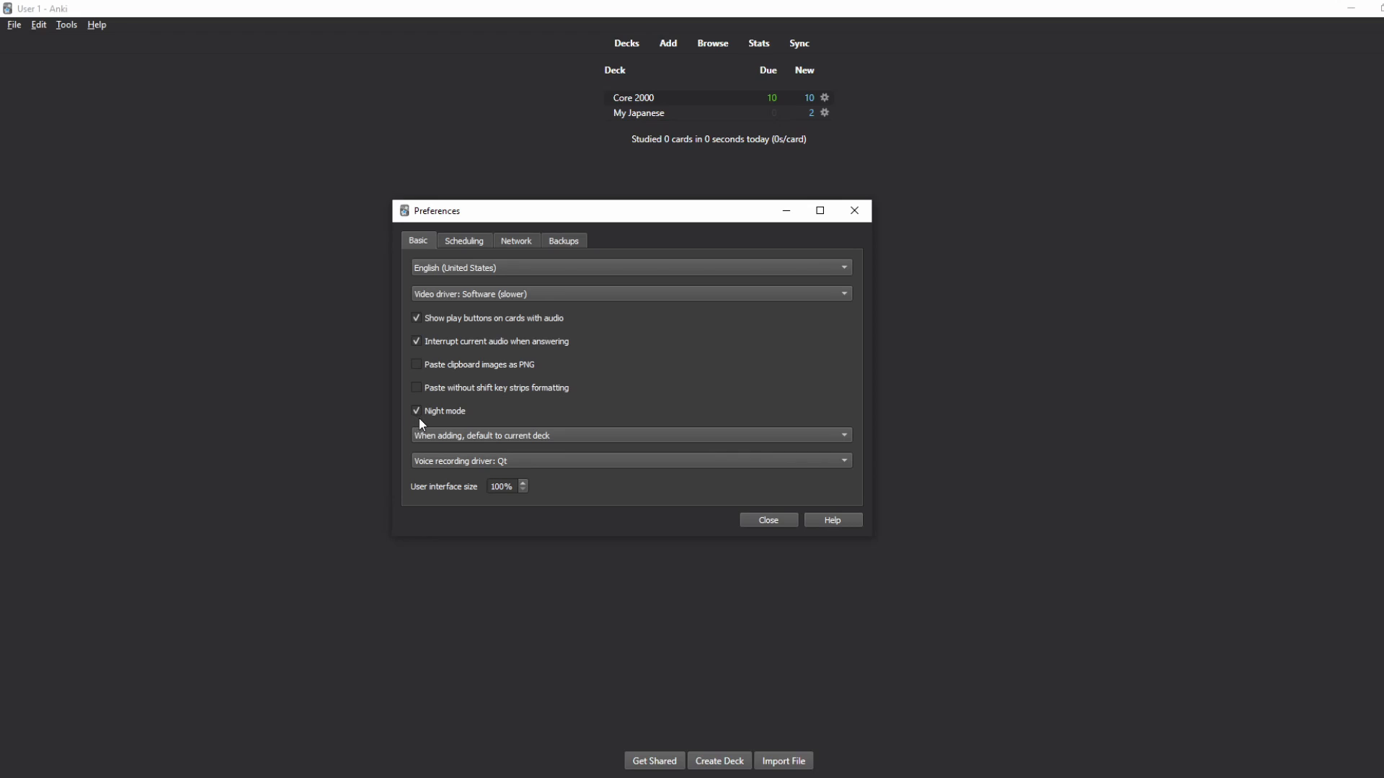
left_click(473, 246)
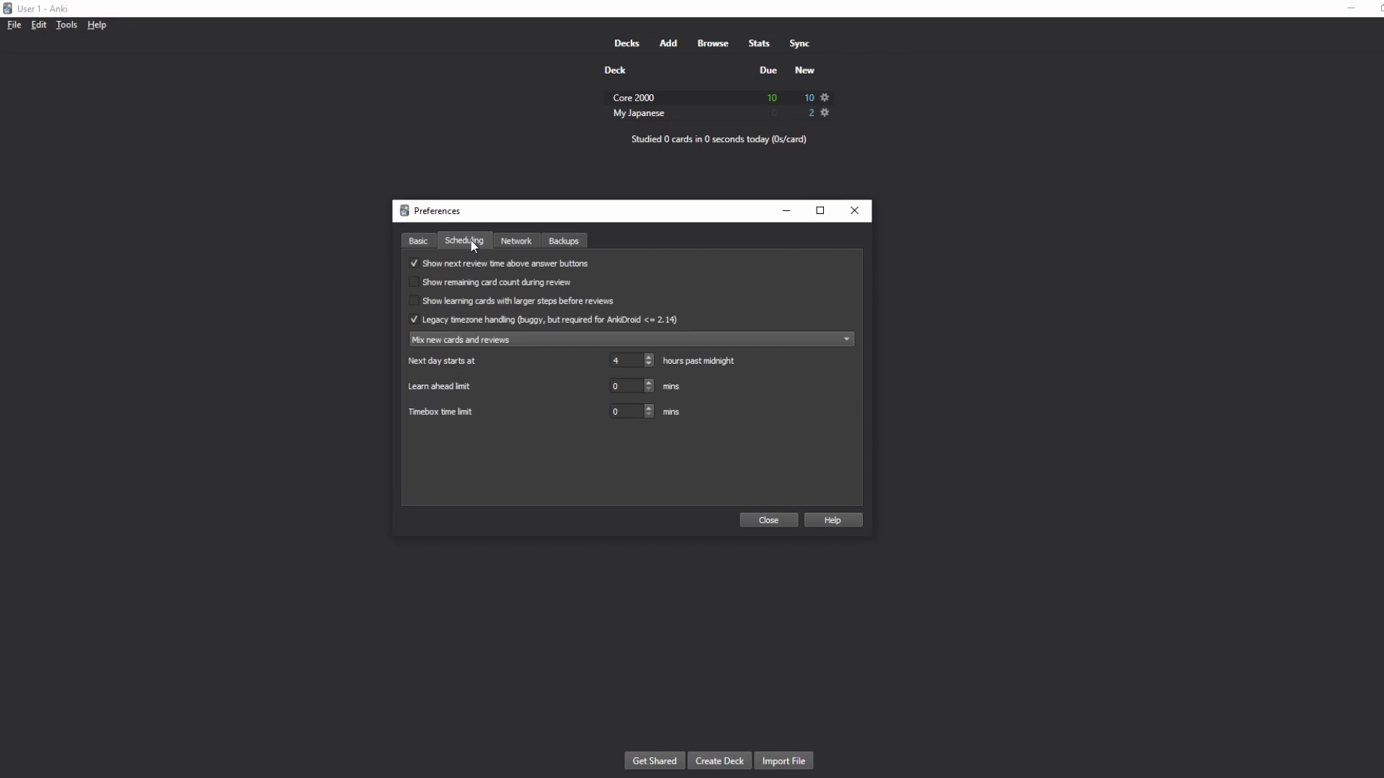
left_click(511, 241)
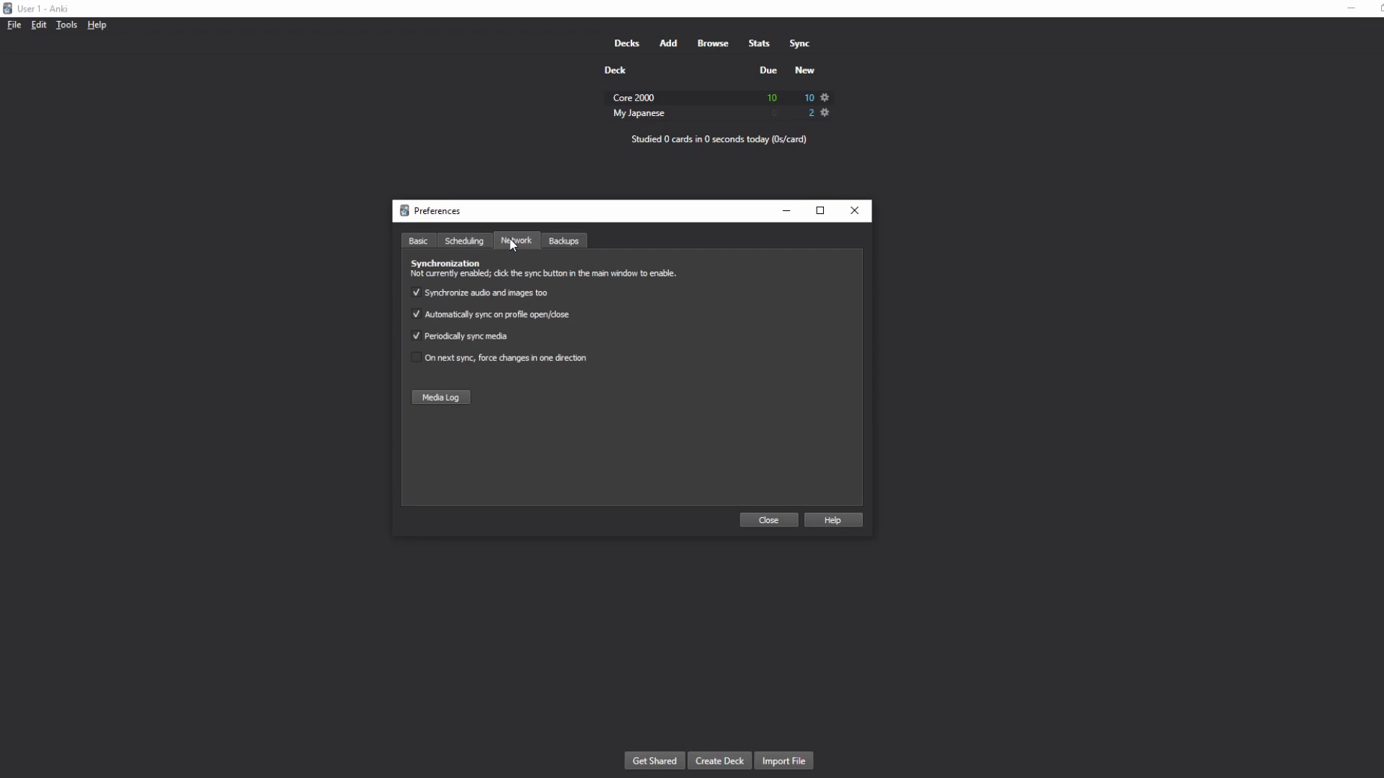
left_click(563, 242)
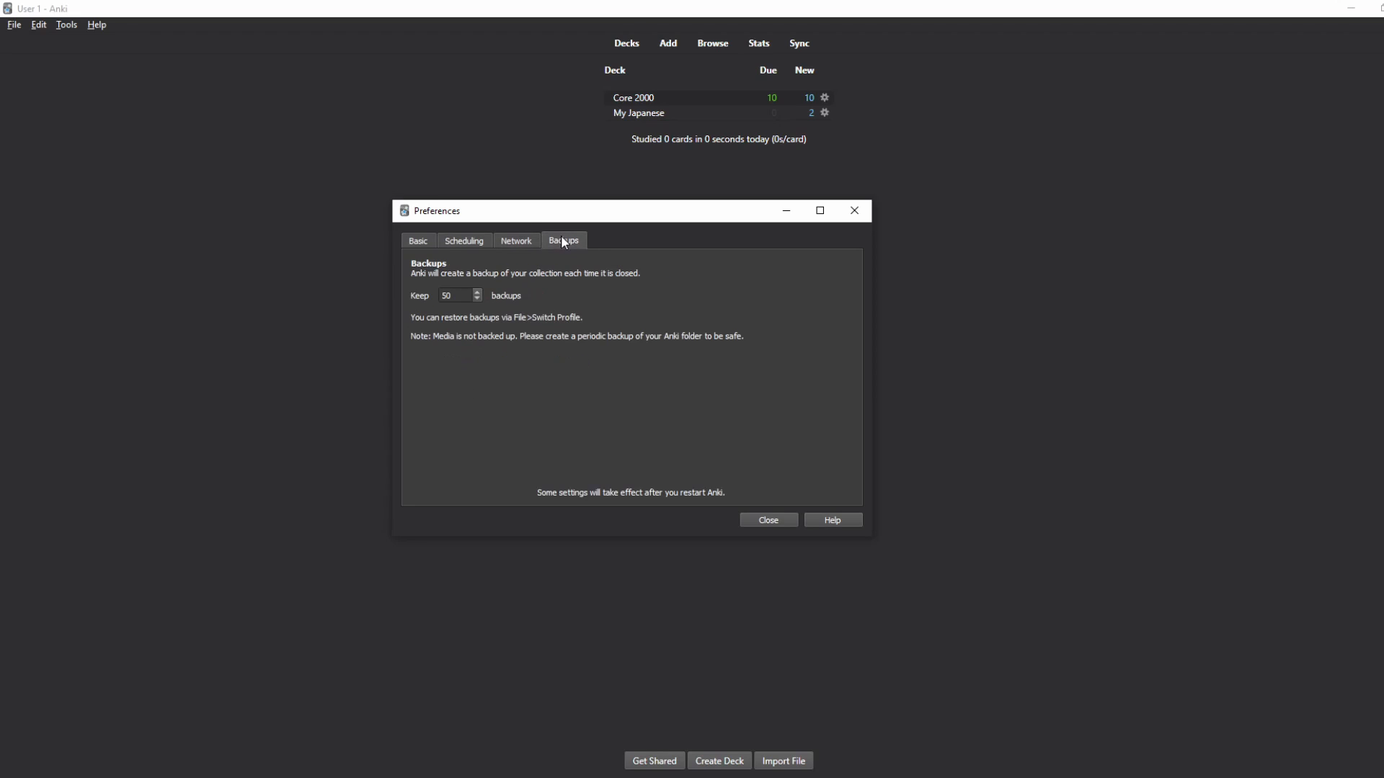
left_click(768, 520)
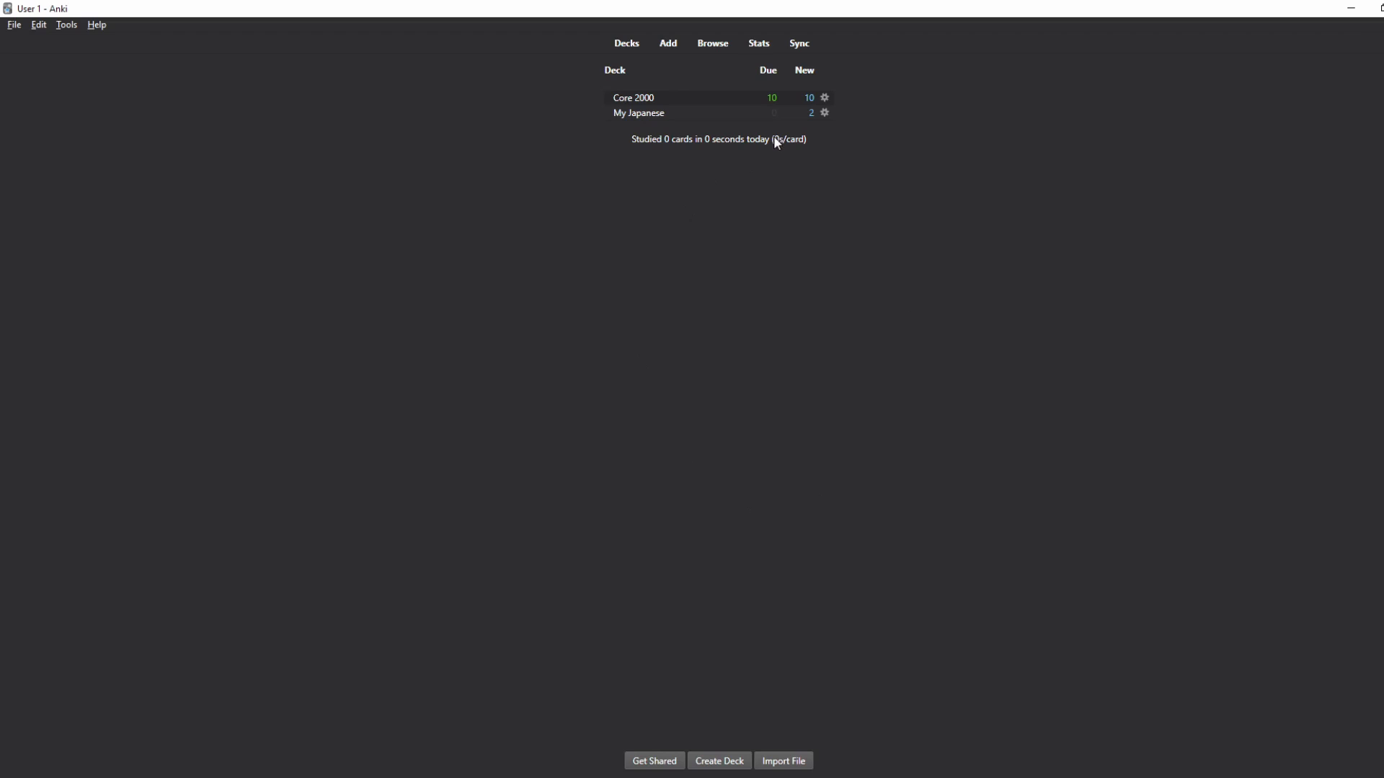
left_click(788, 765)
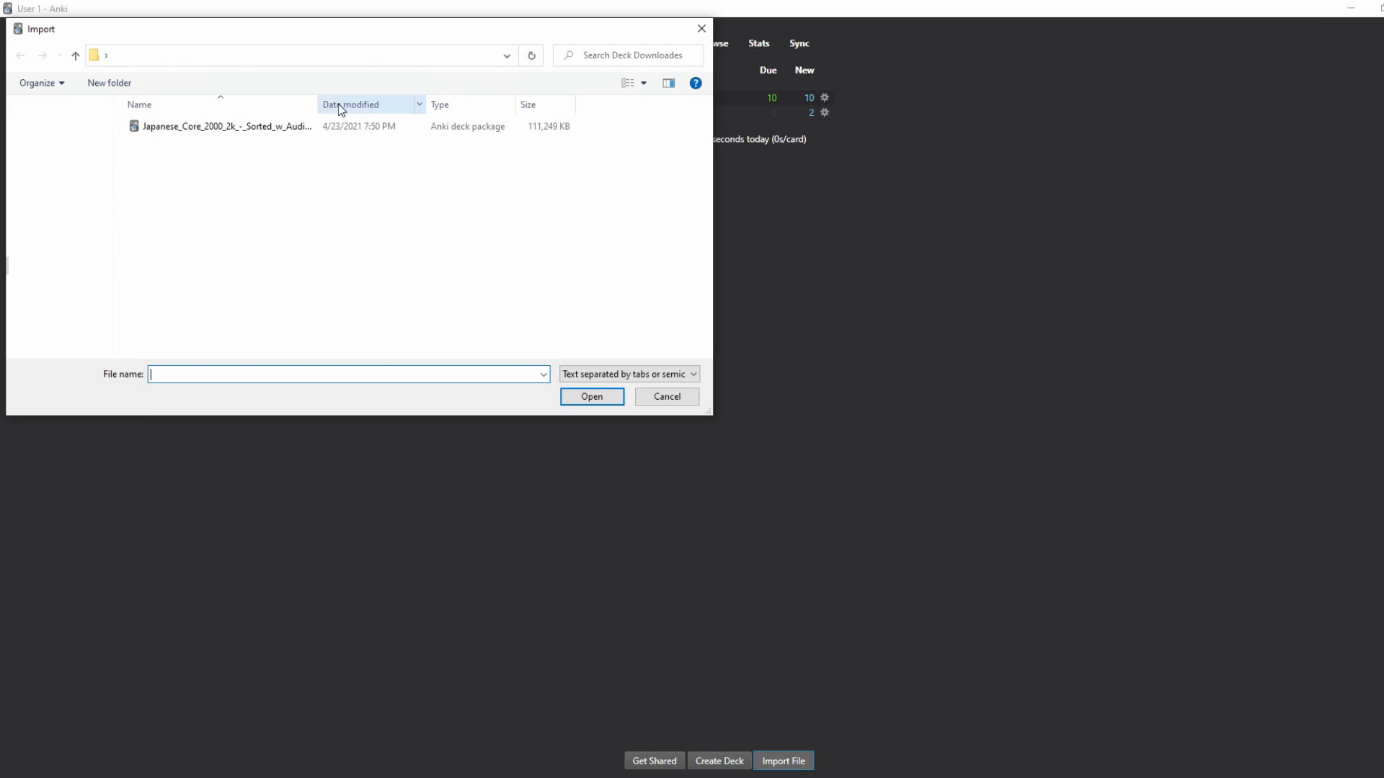
left_click(274, 133)
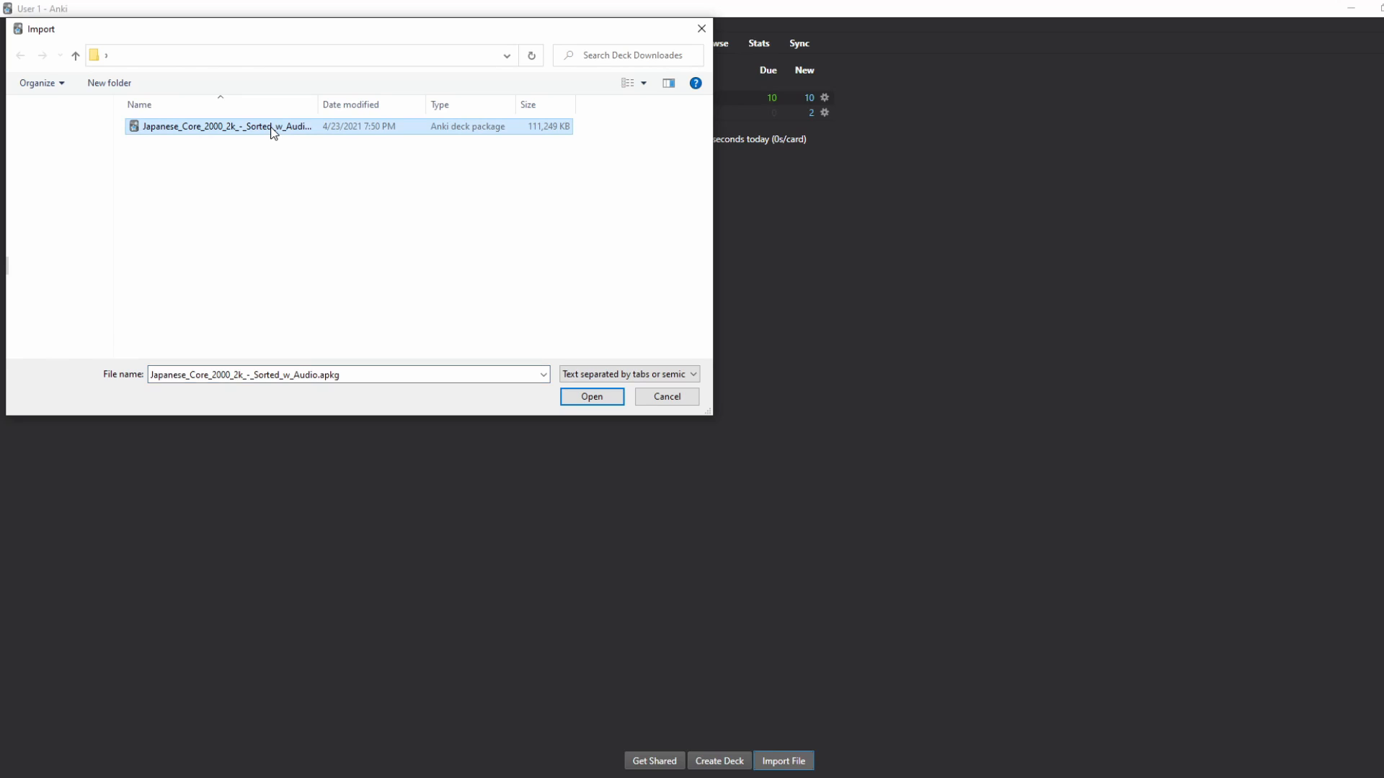
left_click(702, 28)
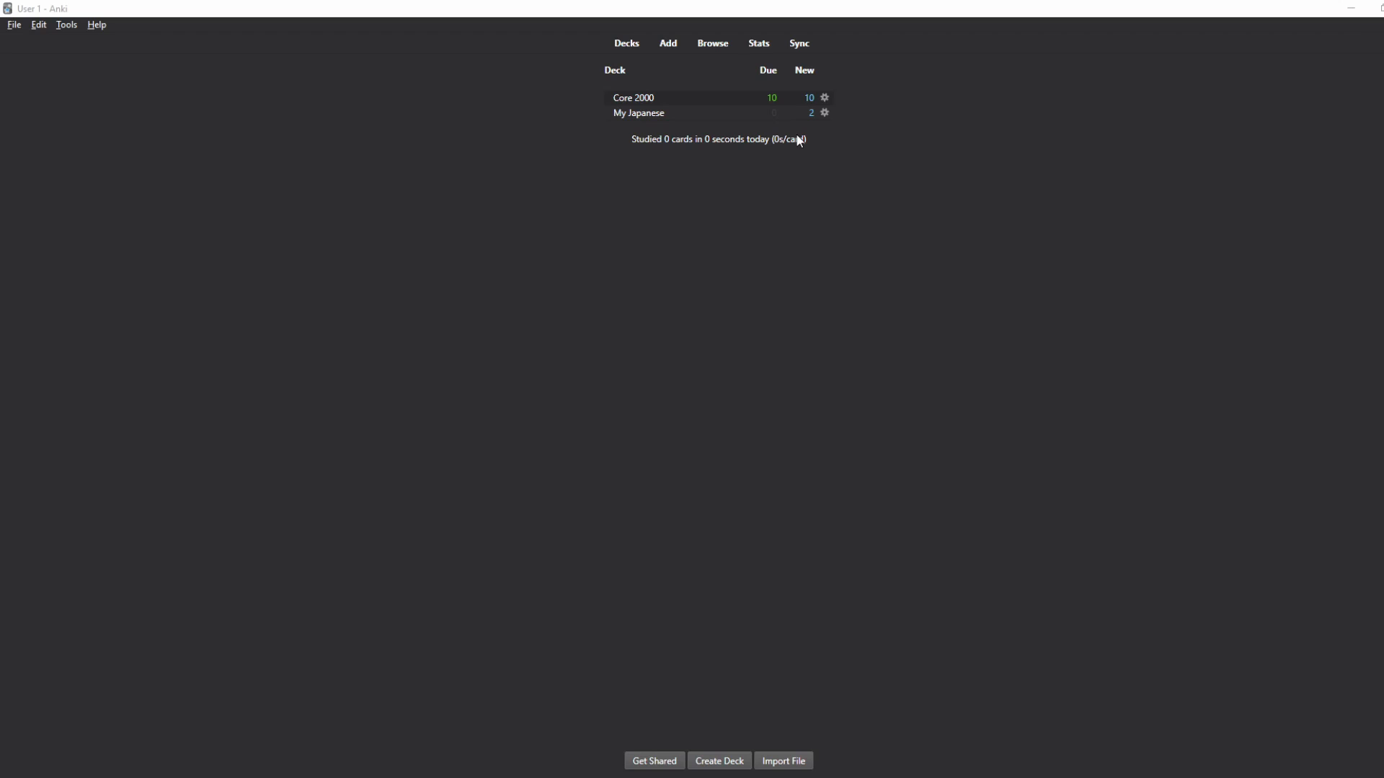
Step: Inspect the Core 2000 learning steps in Options, close unchanged, and open the Core 2000 deck
left_click(827, 98)
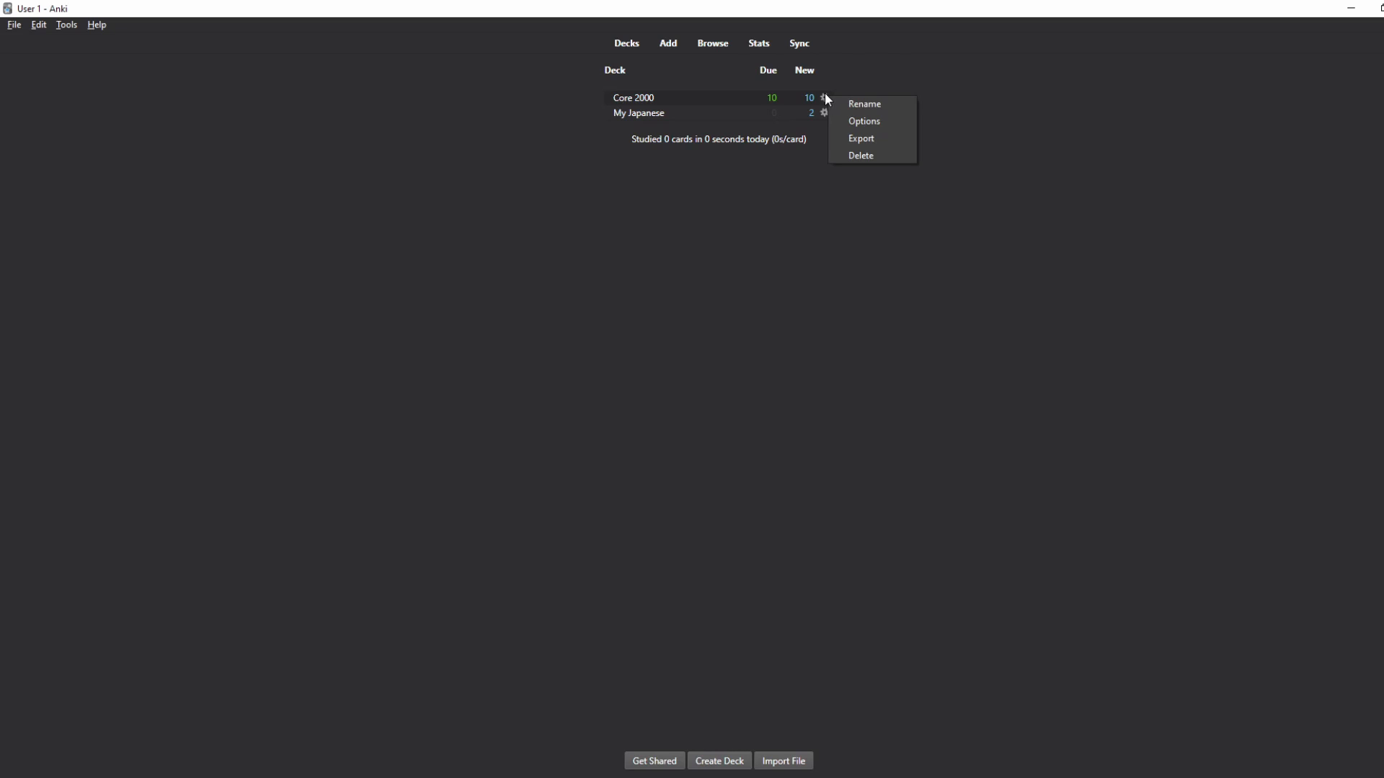
left_click(863, 122)
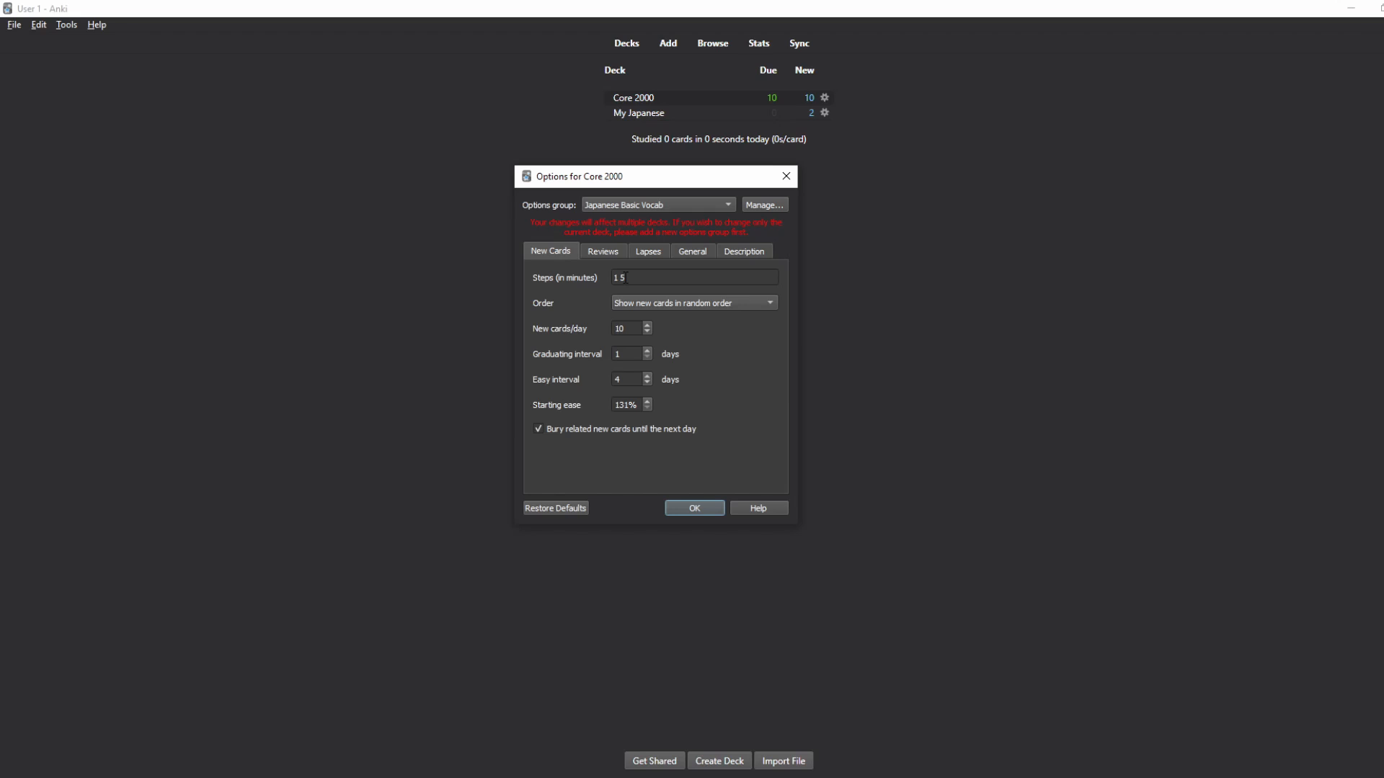
left_click(625, 277)
left_click(784, 177)
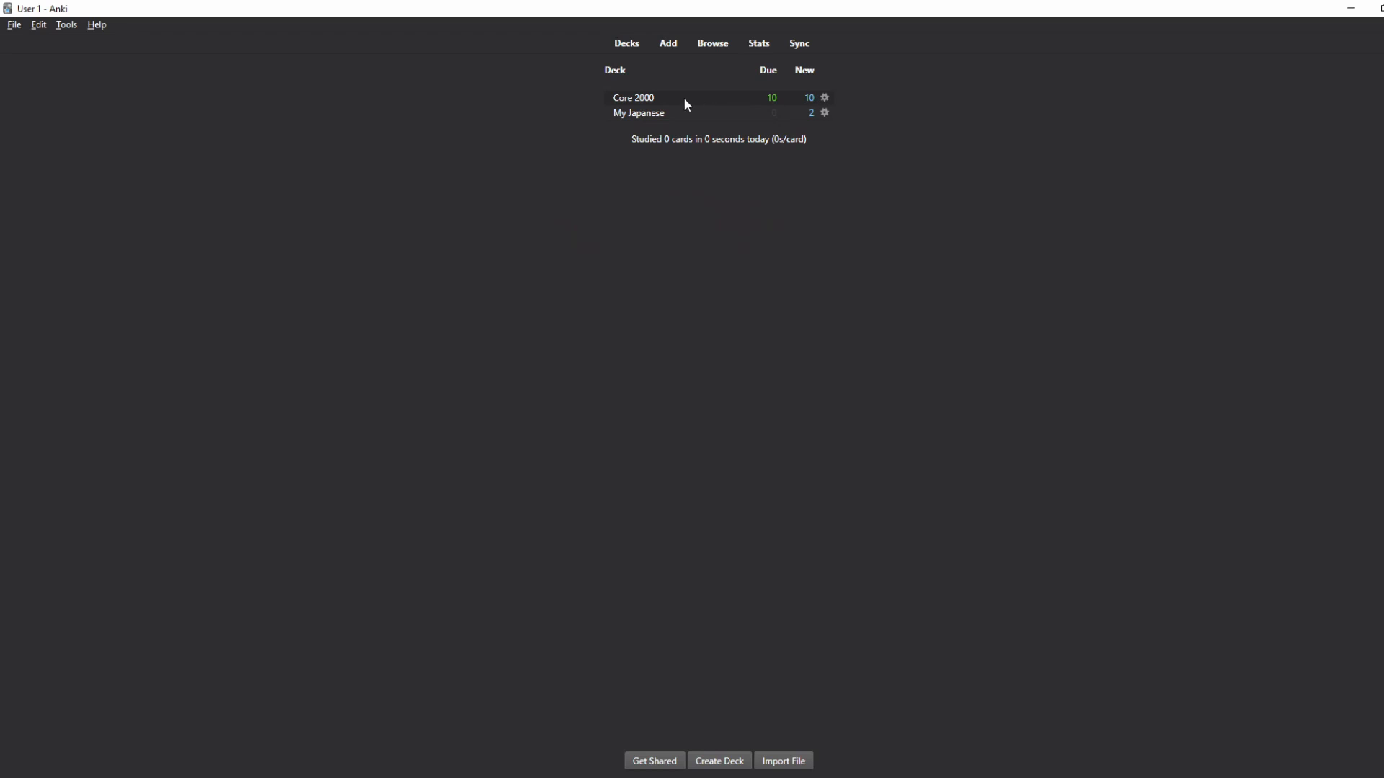
left_click(640, 100)
Step: Start studying Core 2000 and highlight そう and 私もそう思います。 on the card front
left_click(797, 153)
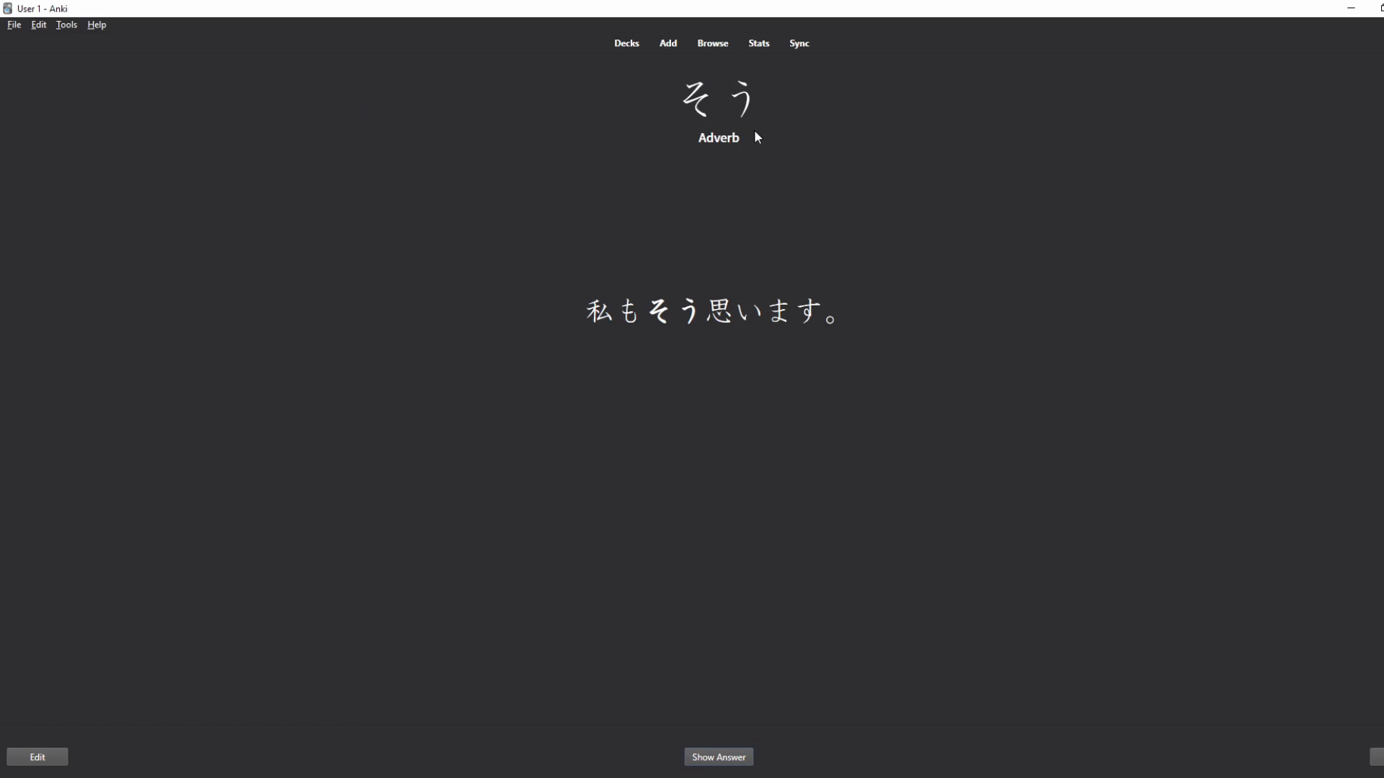
left_click_drag(764, 105, 675, 101)
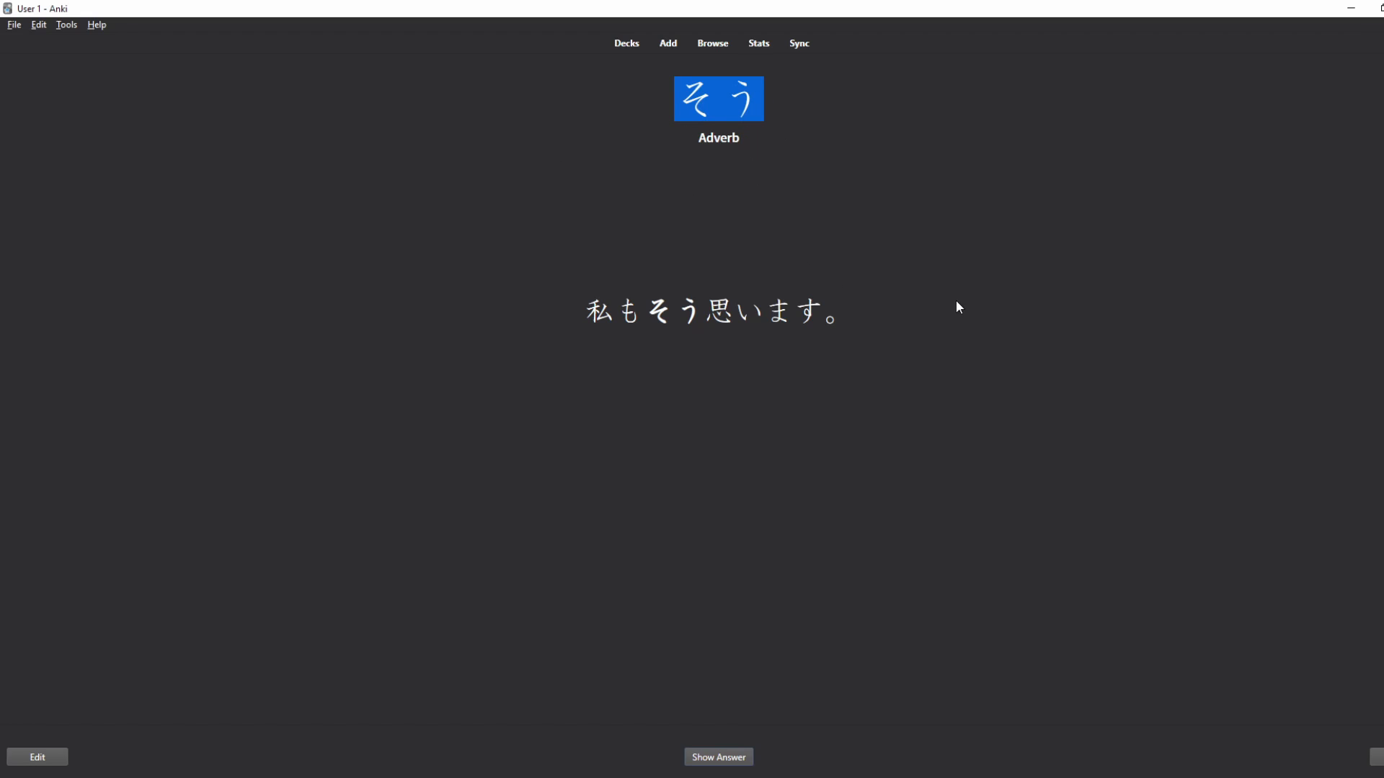
left_click_drag(958, 307, 586, 317)
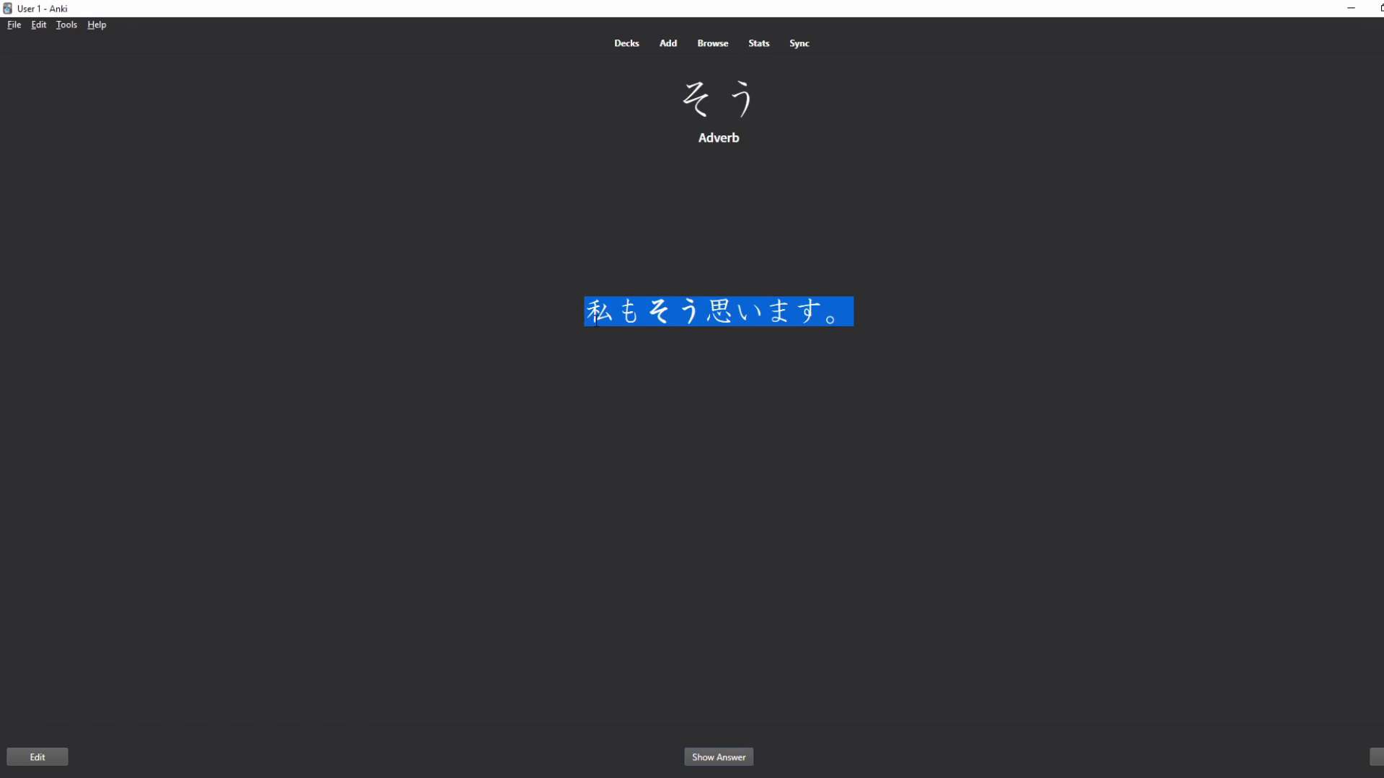
Step: Reveal the answer, highlight its meaning, sentence and translation, then return to the deck list
left_click(697, 761)
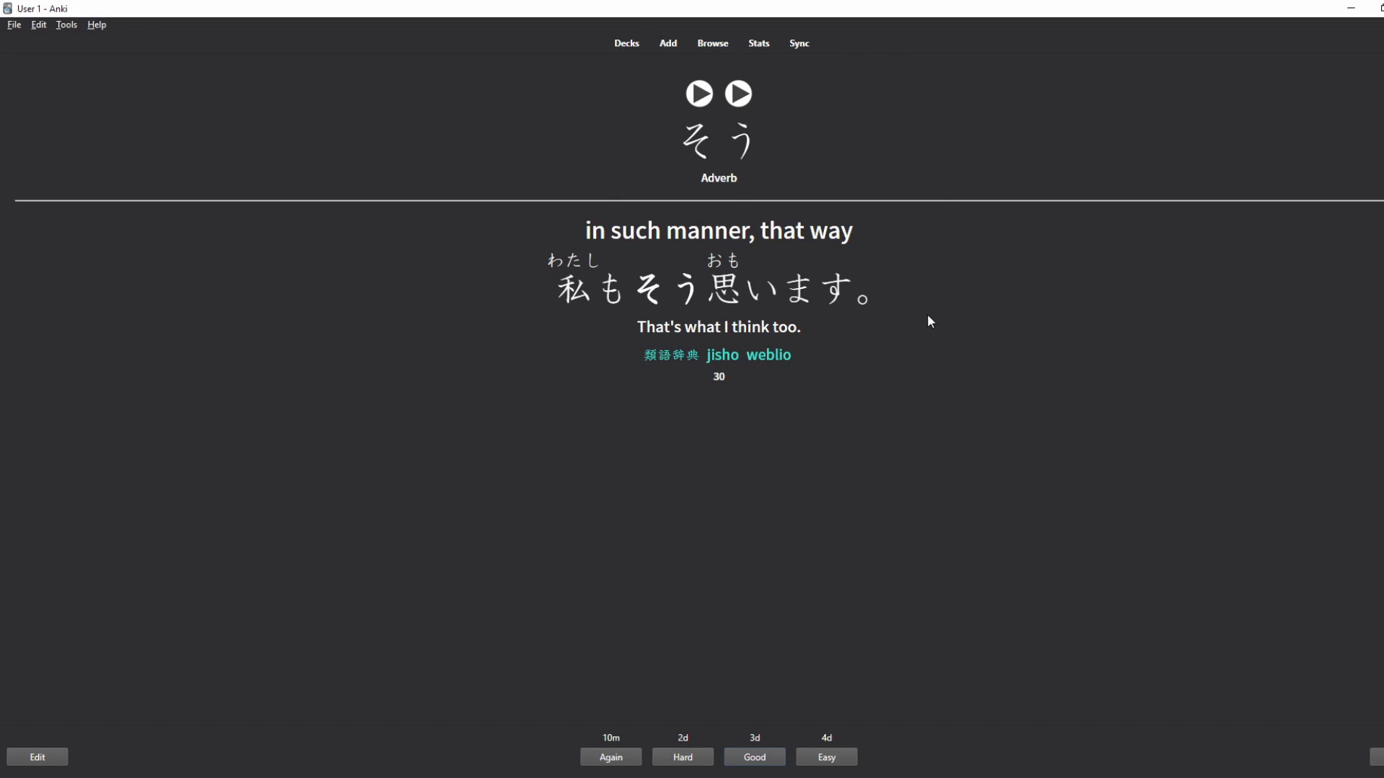
left_click_drag(897, 245, 575, 235)
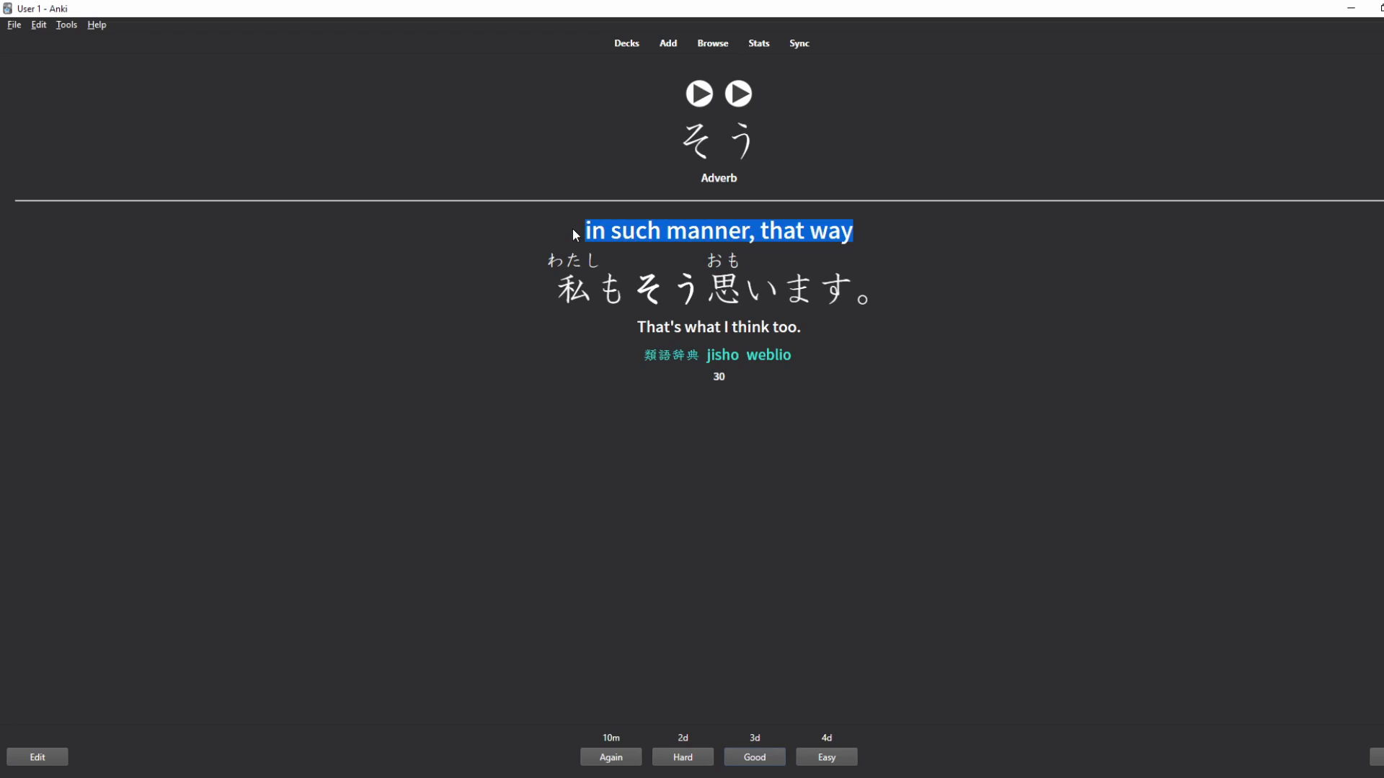
left_click_drag(896, 299, 543, 291)
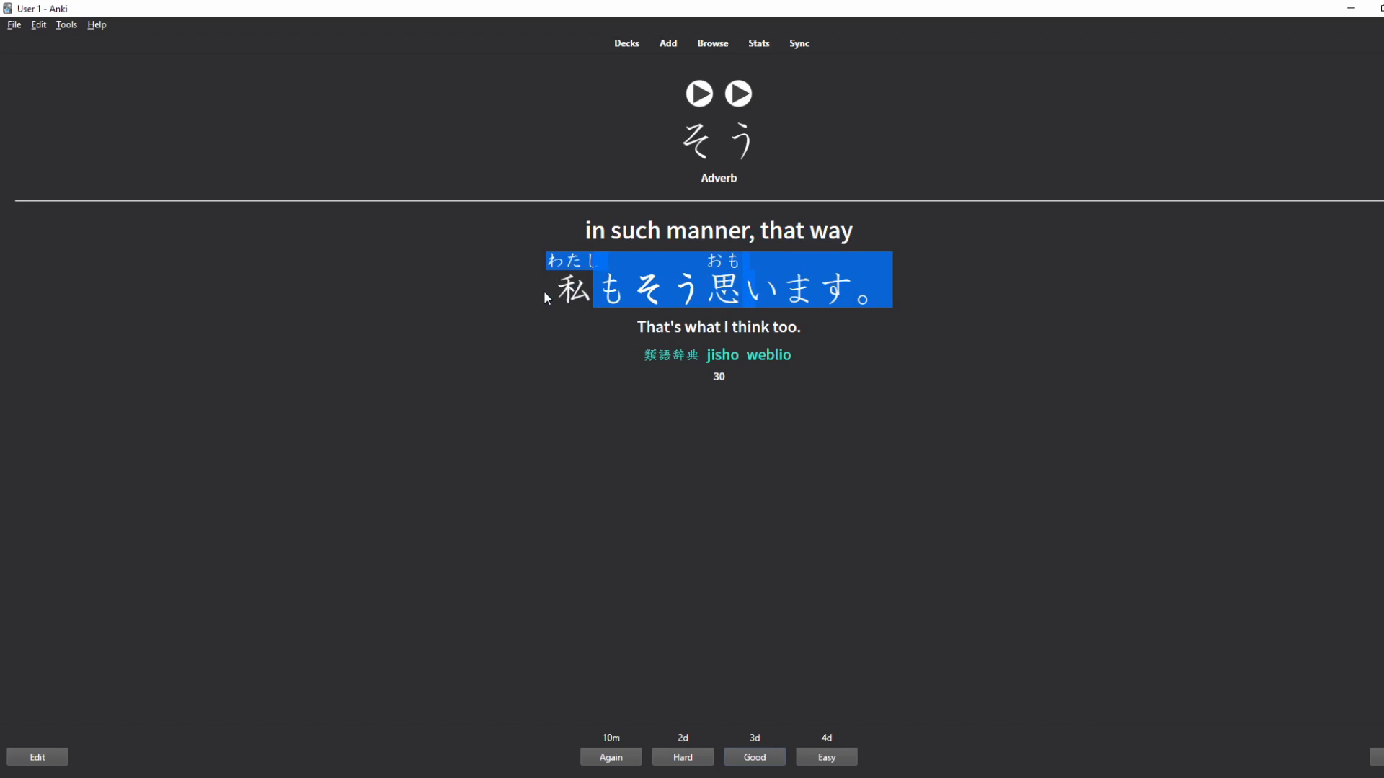
left_click_drag(819, 322, 621, 326)
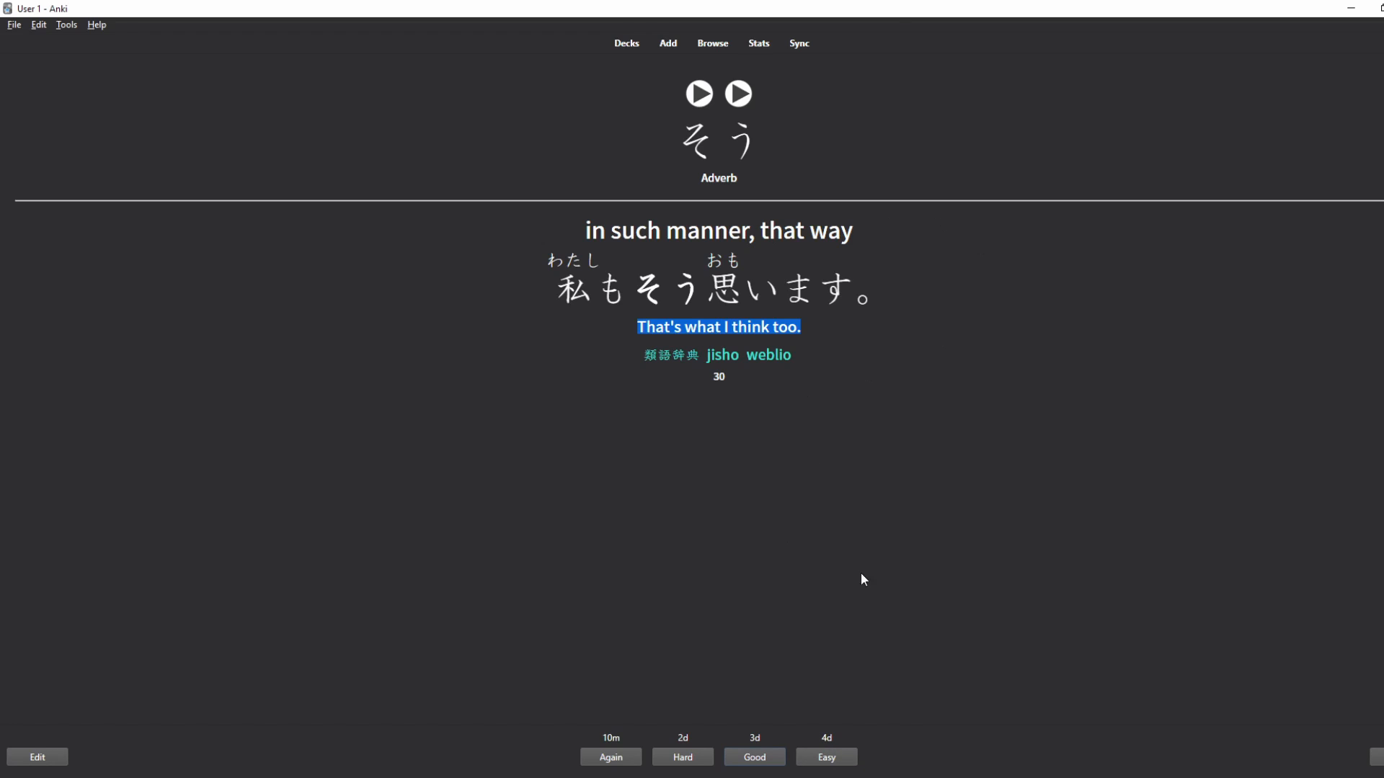
left_click(616, 45)
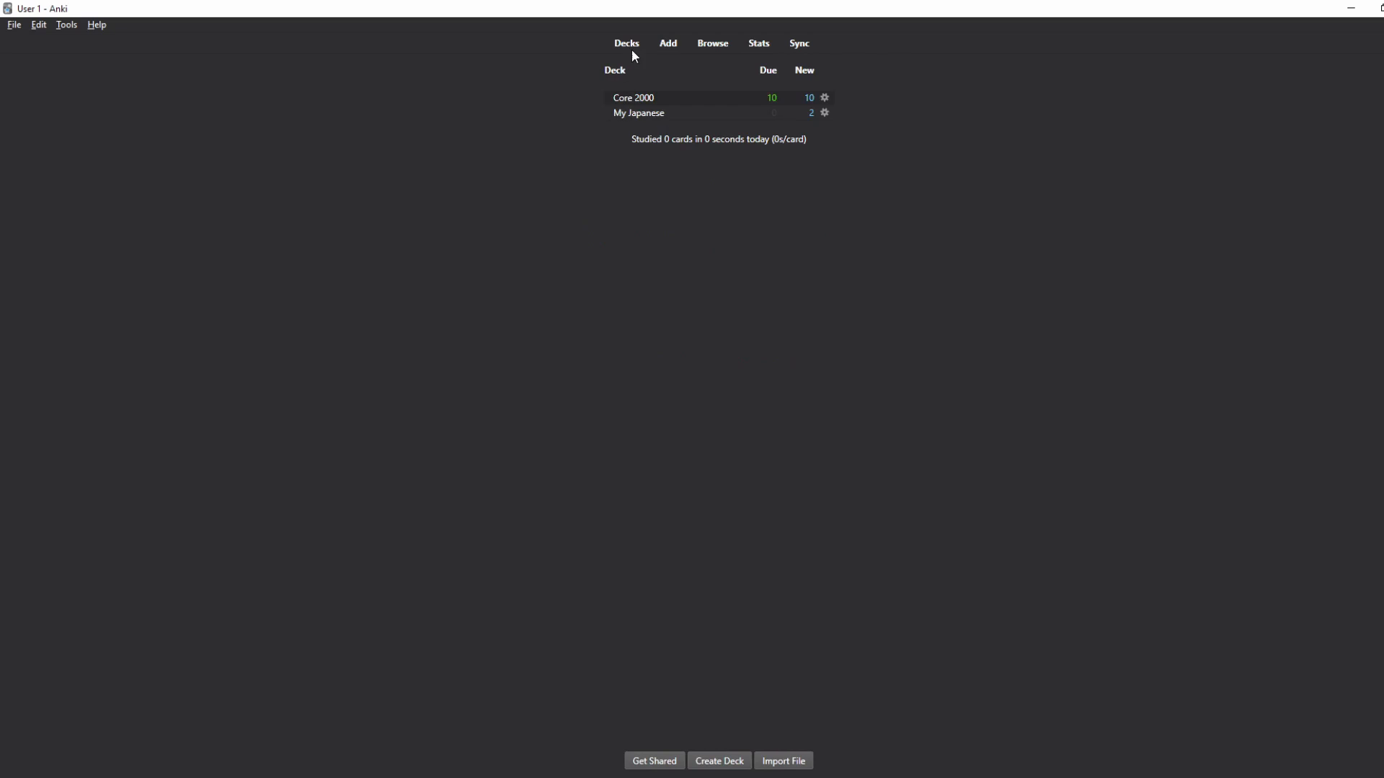
Step: In Core 2000 Options, add 10 to the learning steps, then remove it to keep 1 5
left_click(828, 97)
left_click(888, 127)
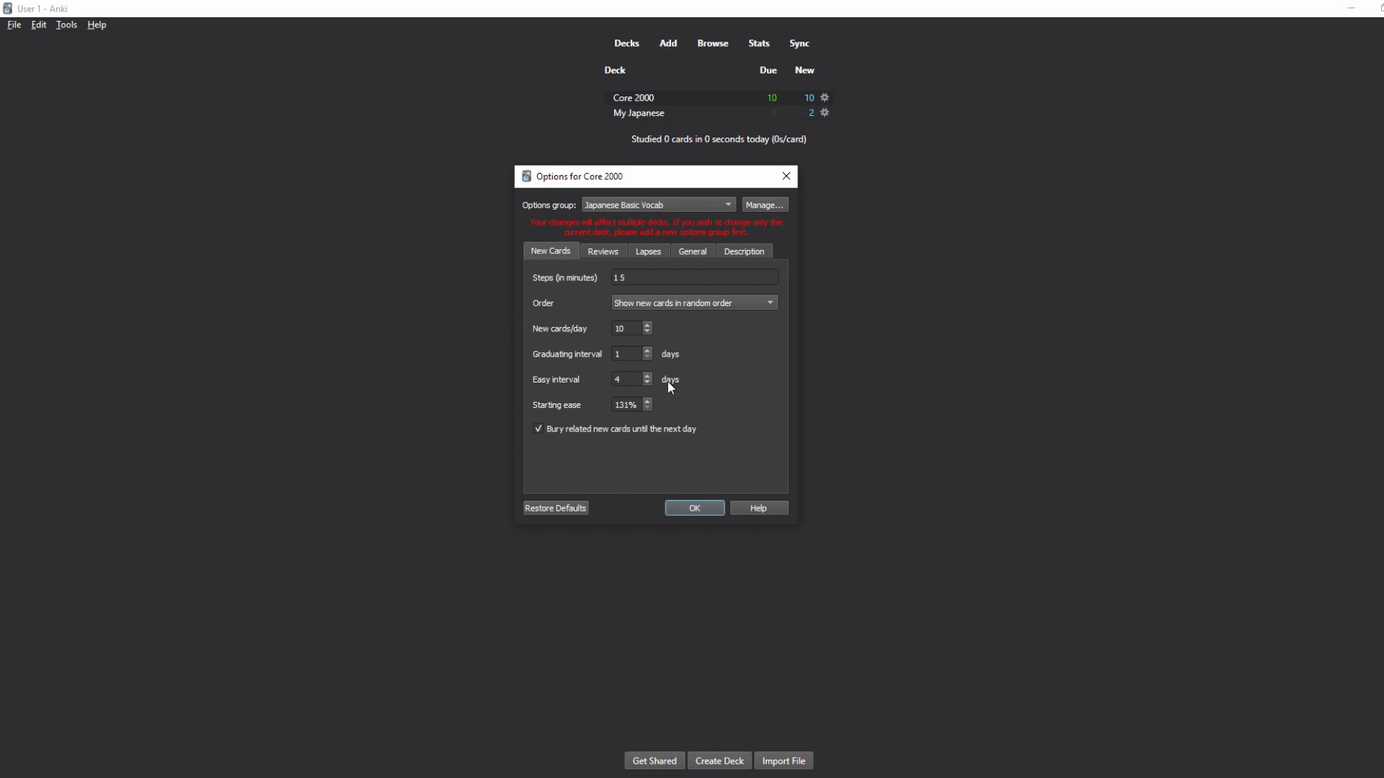
left_click_drag(634, 278, 612, 280)
left_click(627, 279)
left_click_drag(627, 275, 620, 279)
type("10")
key("BackSpace")
key("BackSpace")
key("BackSpace")
Step: Show the new-card Order choices on the new-card settings
left_click(676, 305)
left_click(679, 303)
left_click(711, 304)
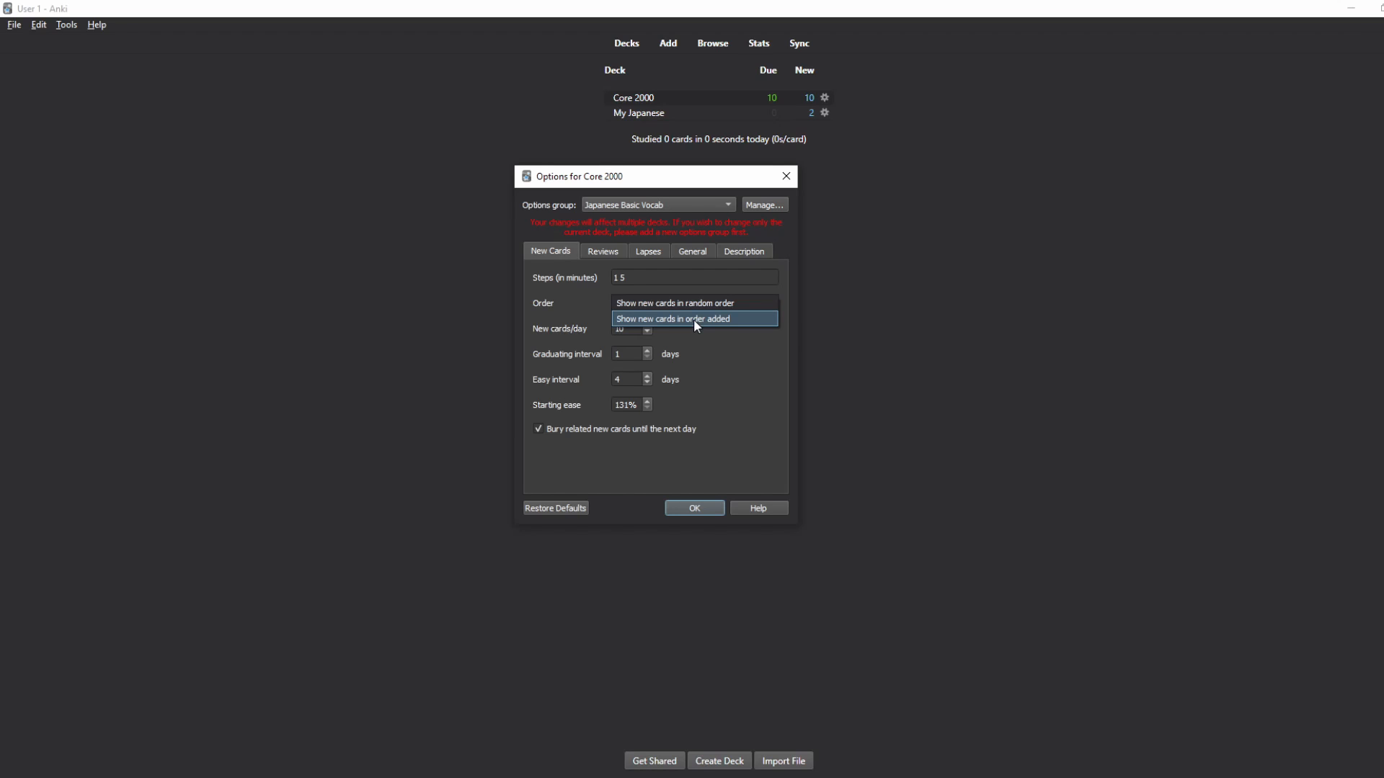
left_click(725, 333)
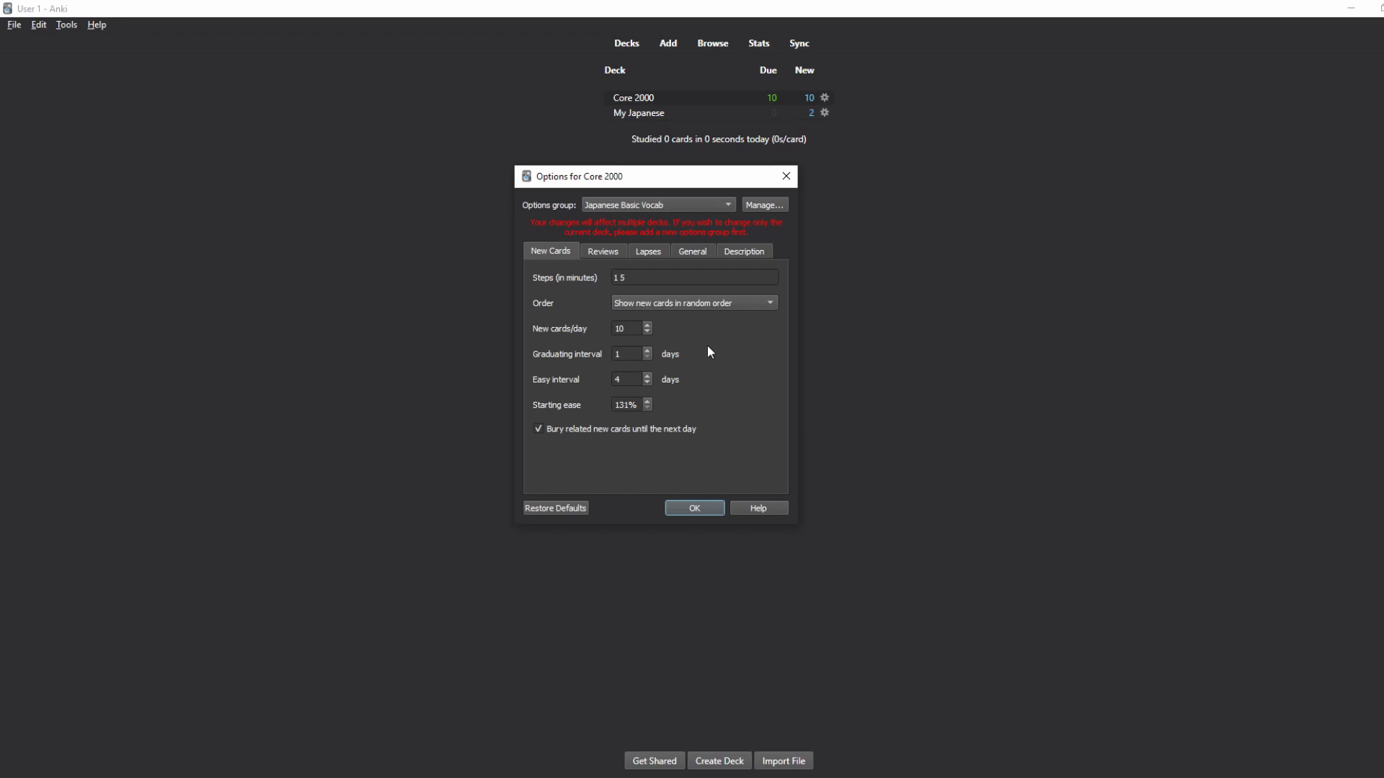
left_click_drag(624, 330, 613, 335)
key("Tab")
key("Tab")
Step: Check the review settings: 9999 maximum reviews per day, easy bonus and interval modifier
left_click(612, 250)
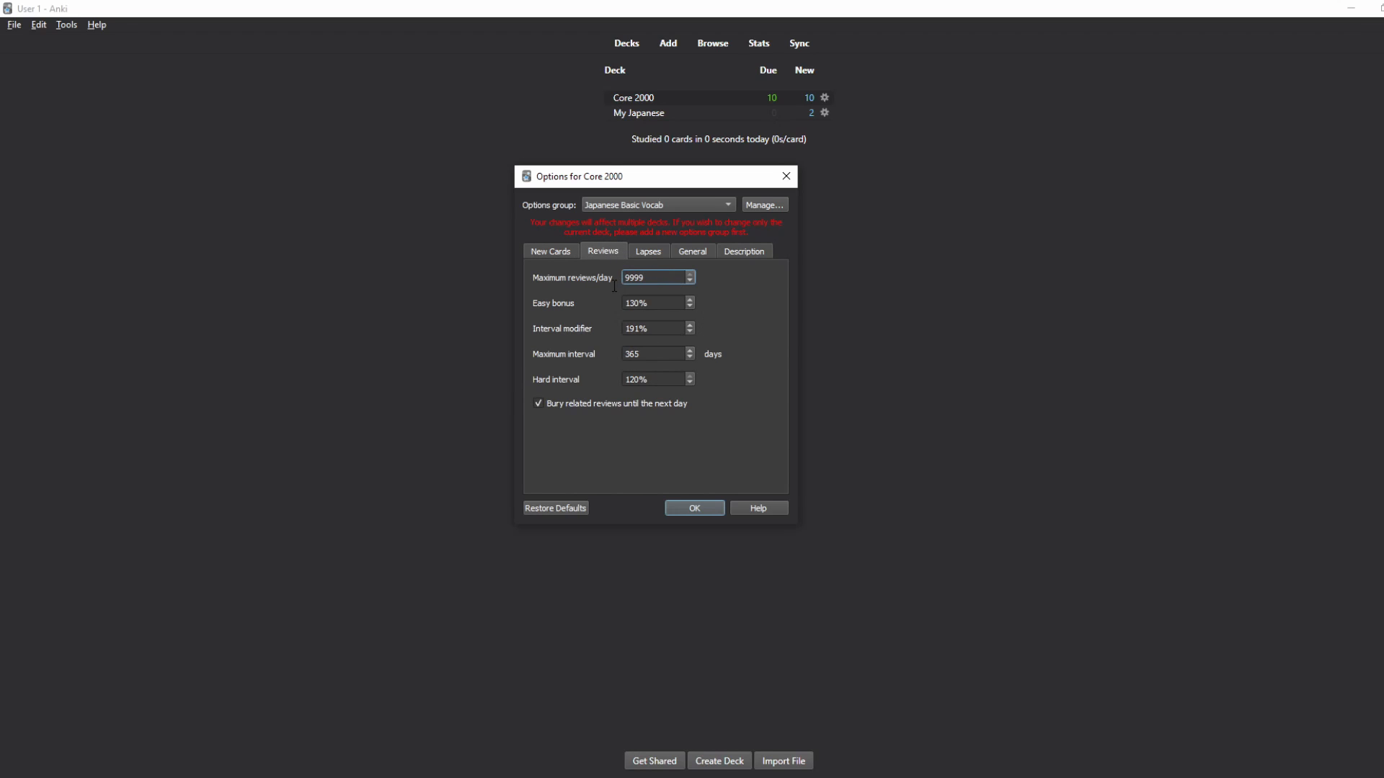
left_click_drag(652, 279, 489, 300)
key("Tab")
key("Tab")
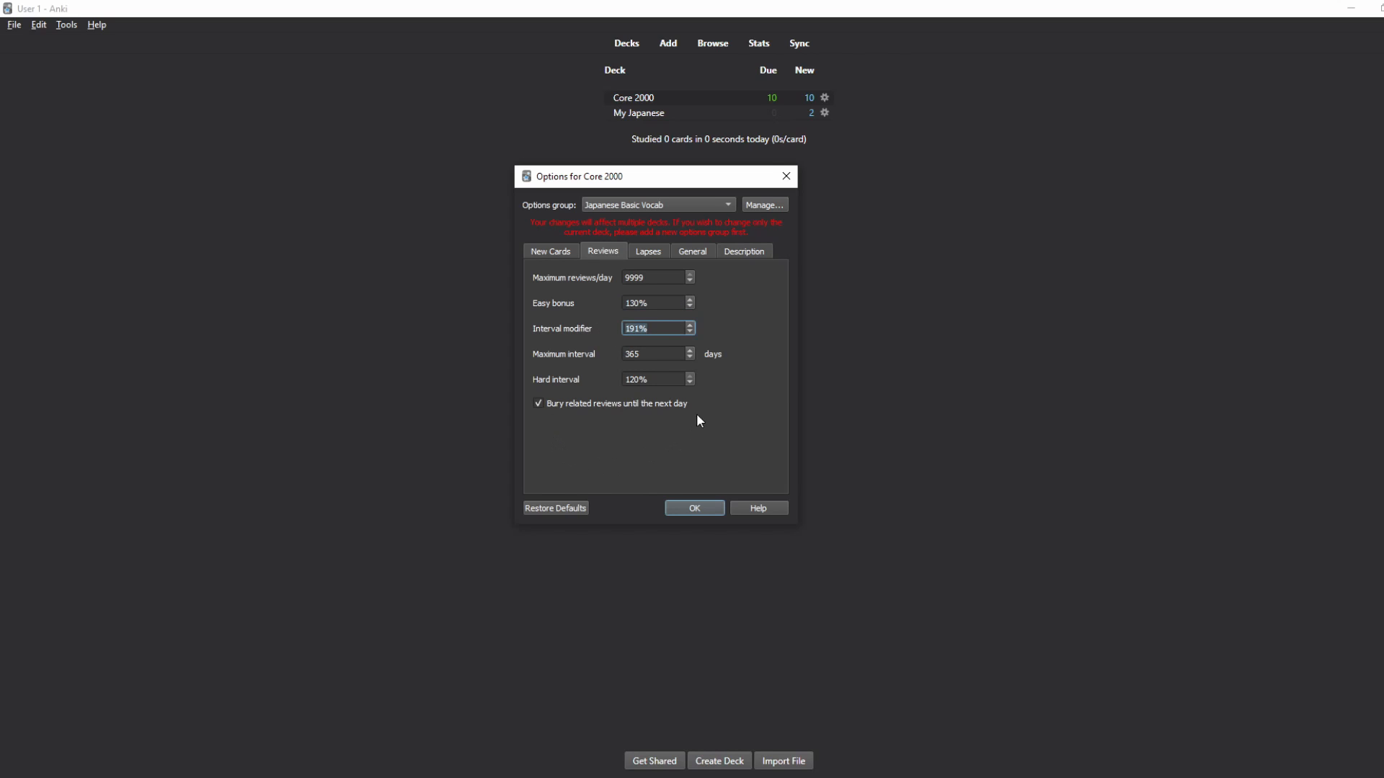
key("Tab")
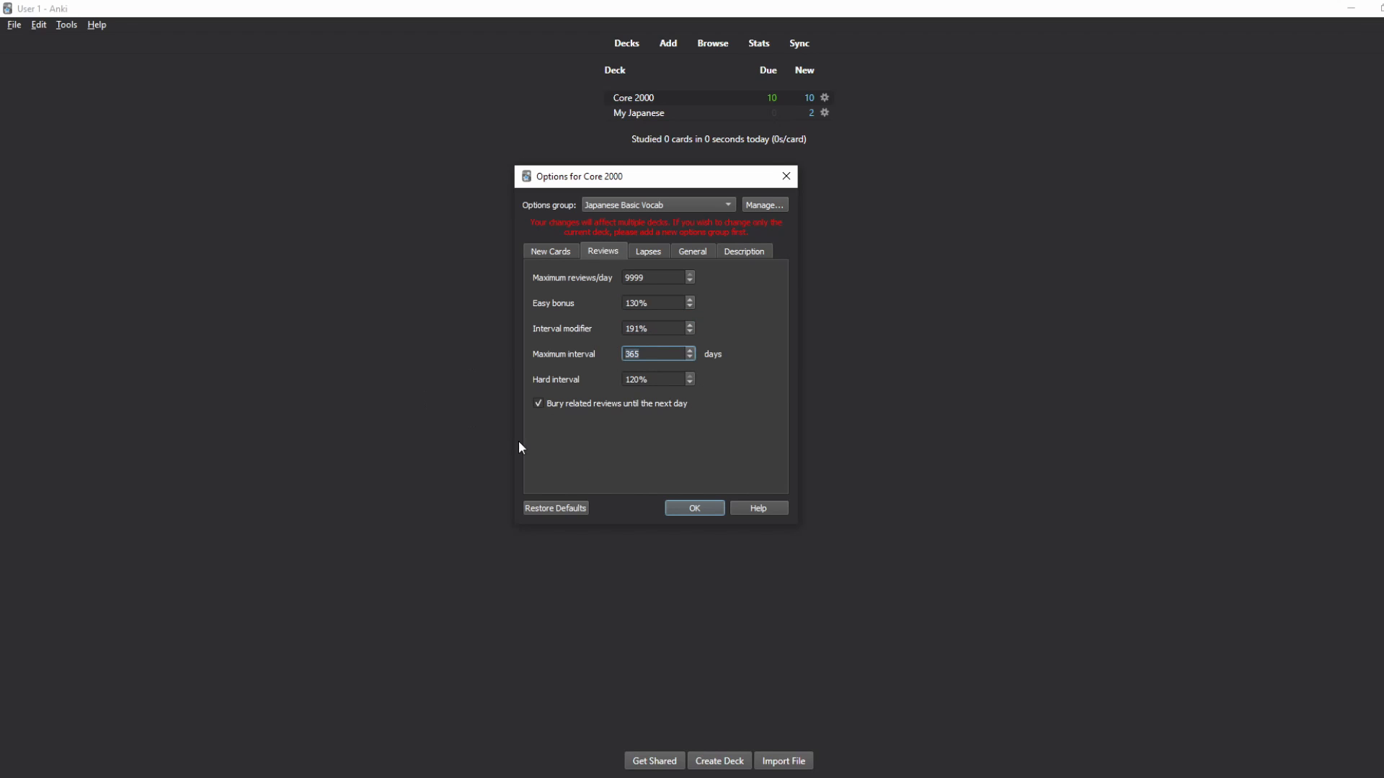
Step: Try 36500 as the maximum interval, revert it to 365, and check the hard interval
left_click(644, 354)
type("36500")
key("BackSpace")
key("BackSpace")
left_click(627, 382)
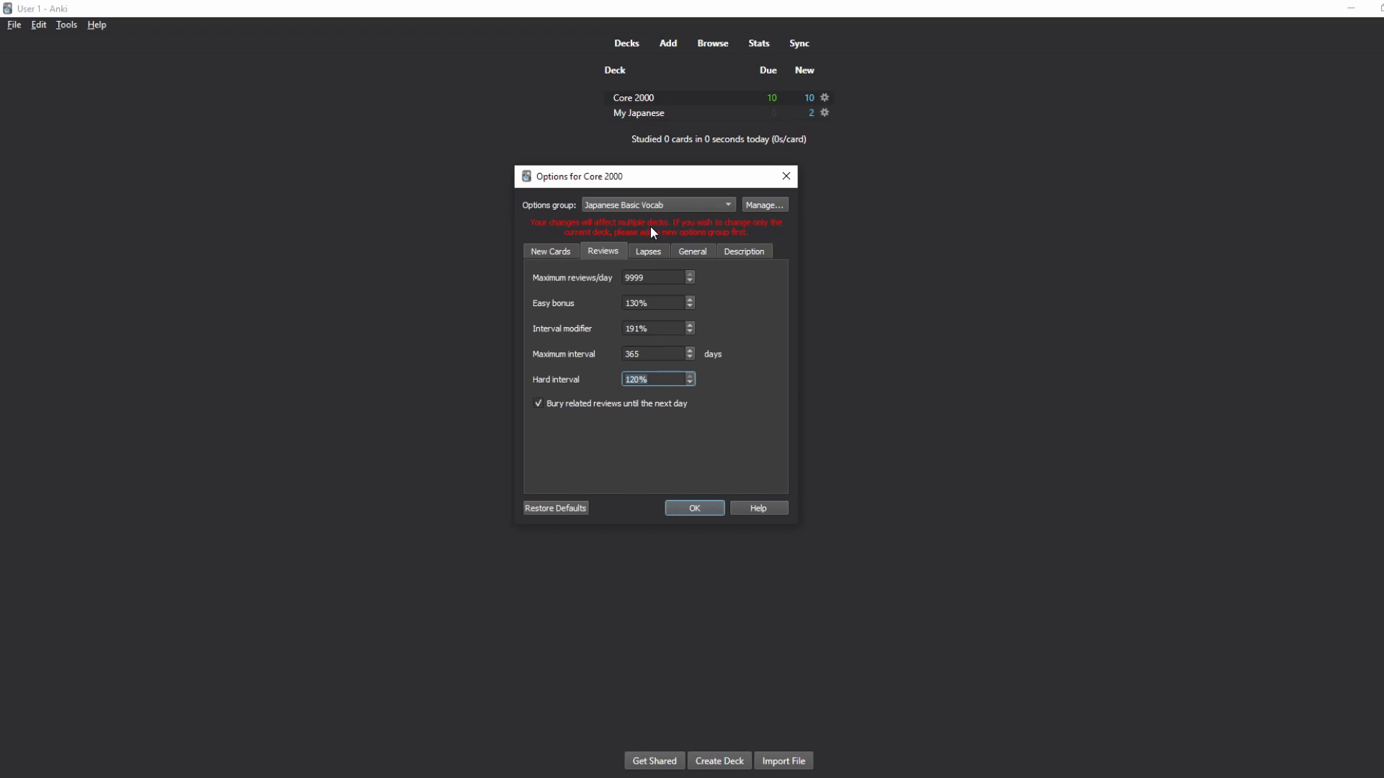
left_click(648, 251)
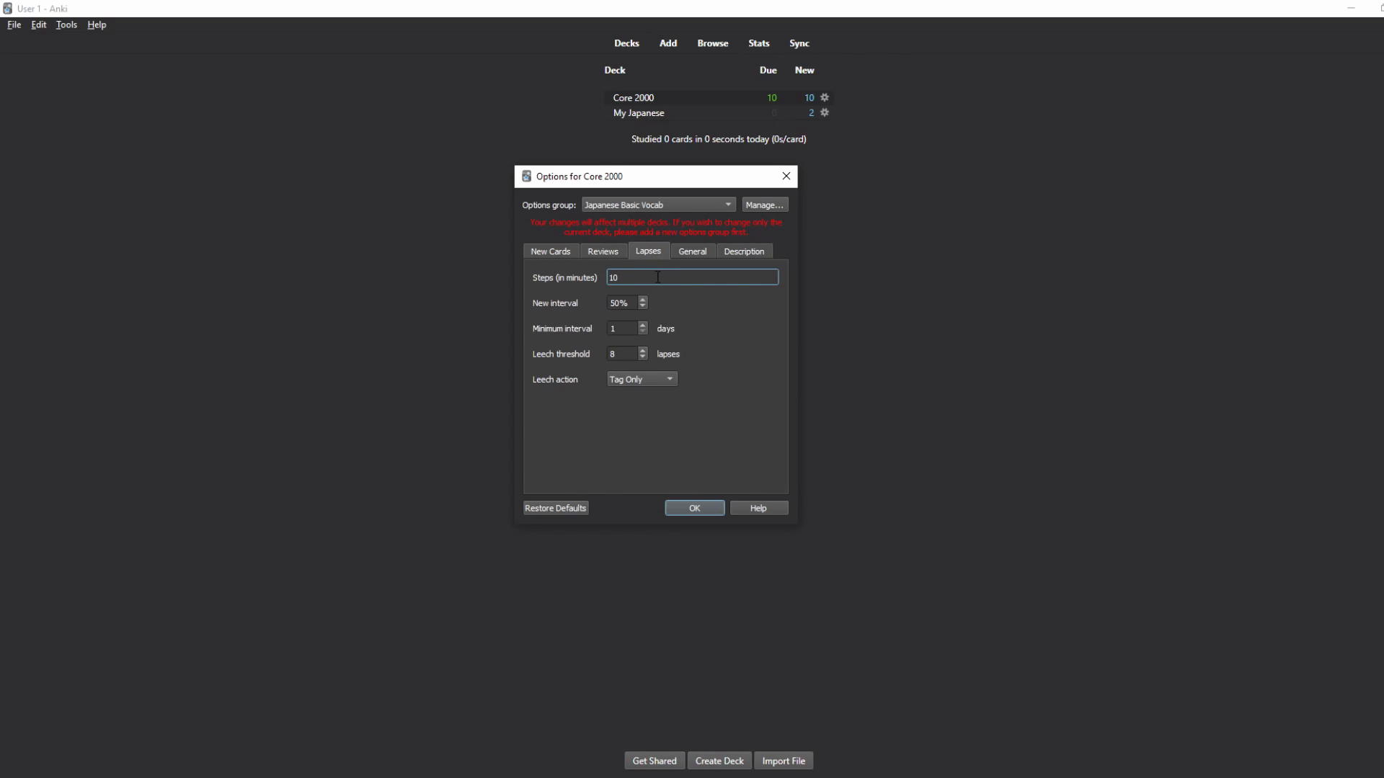
Step: Check the 10-minute relearning steps and leech threshold 8, keeping Leech action on Tag Only
left_click_drag(657, 276, 562, 287)
key("Tab")
key("Tab")
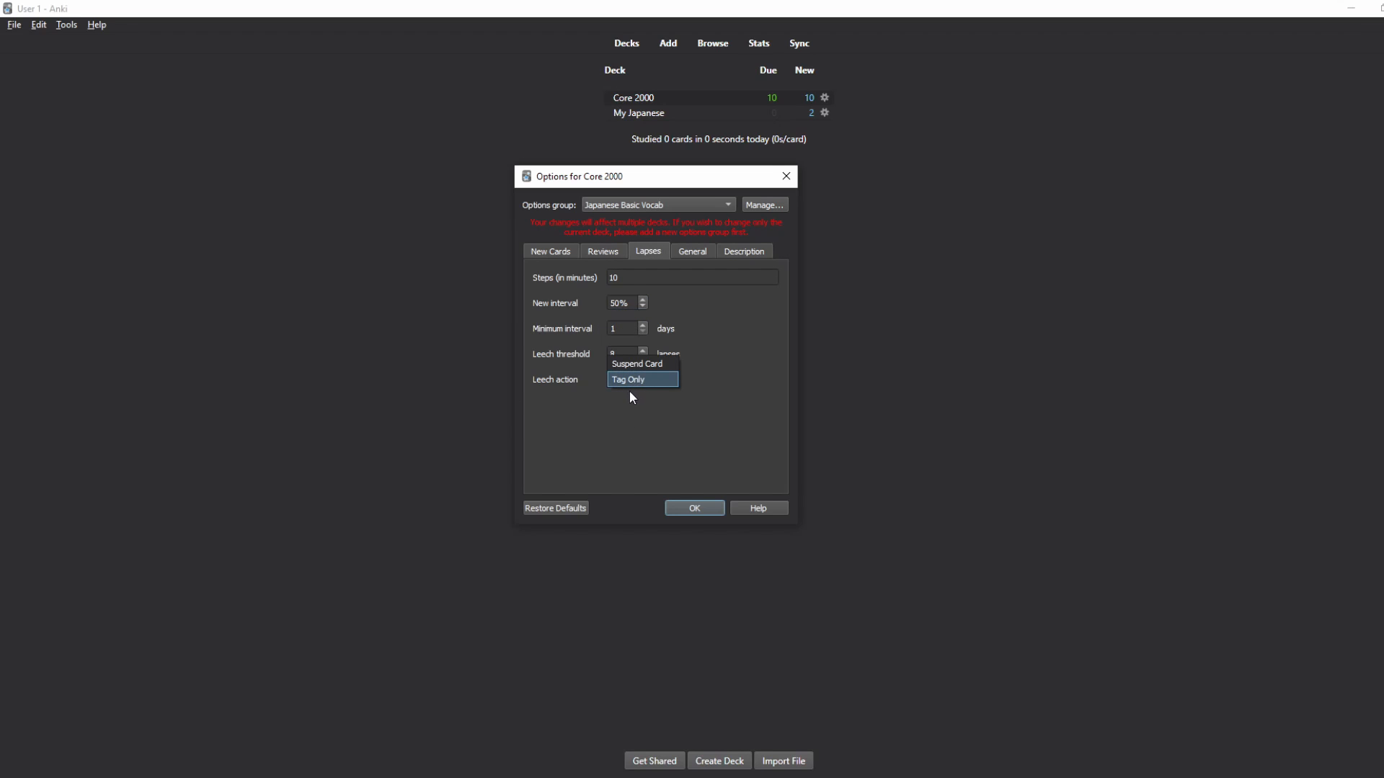
left_click(629, 391)
left_click(611, 357)
left_click(634, 408)
left_click(641, 423)
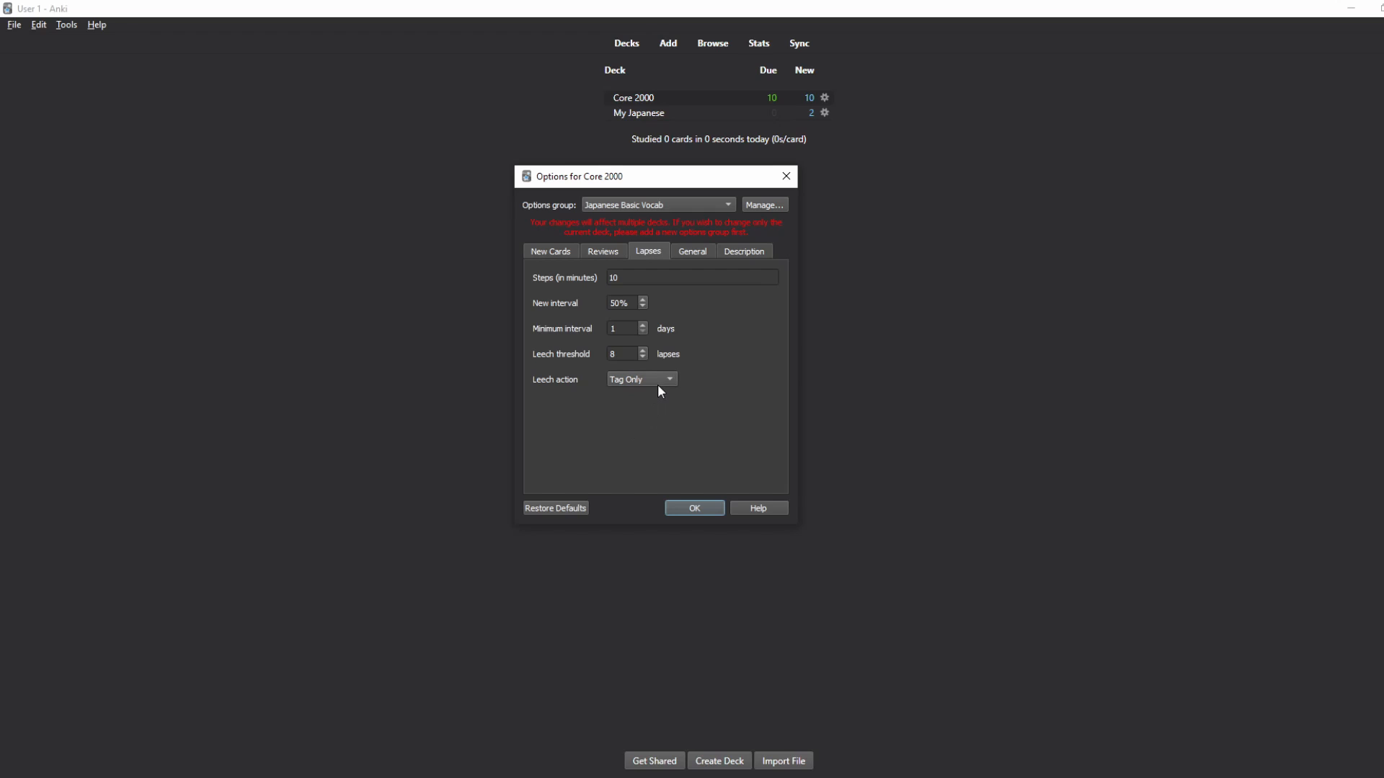
left_click(693, 252)
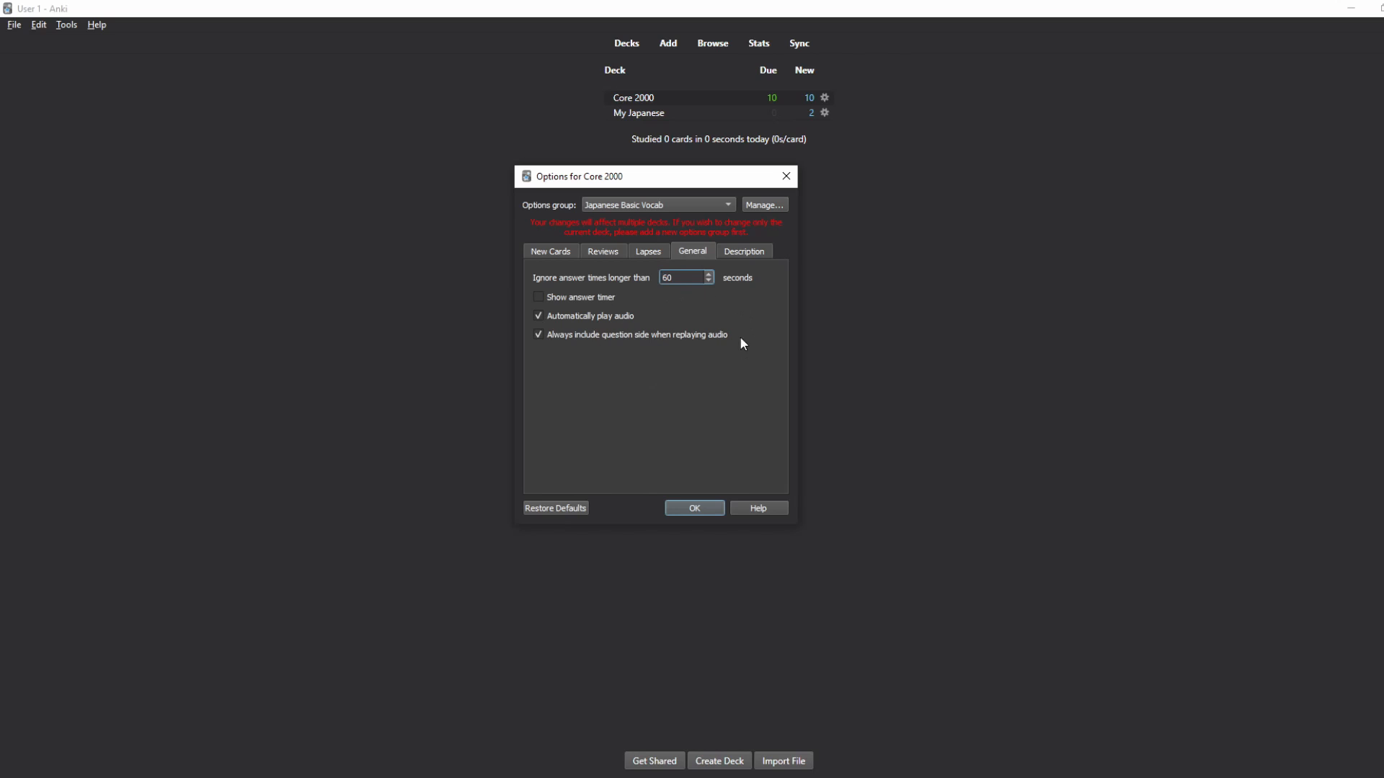
Step: Raise the ignored answer-time limit to 60 seconds, view the Description settings, and close Options
type("6")
left_click_drag(691, 282, 658, 282)
left_click(712, 312)
left_click(737, 248)
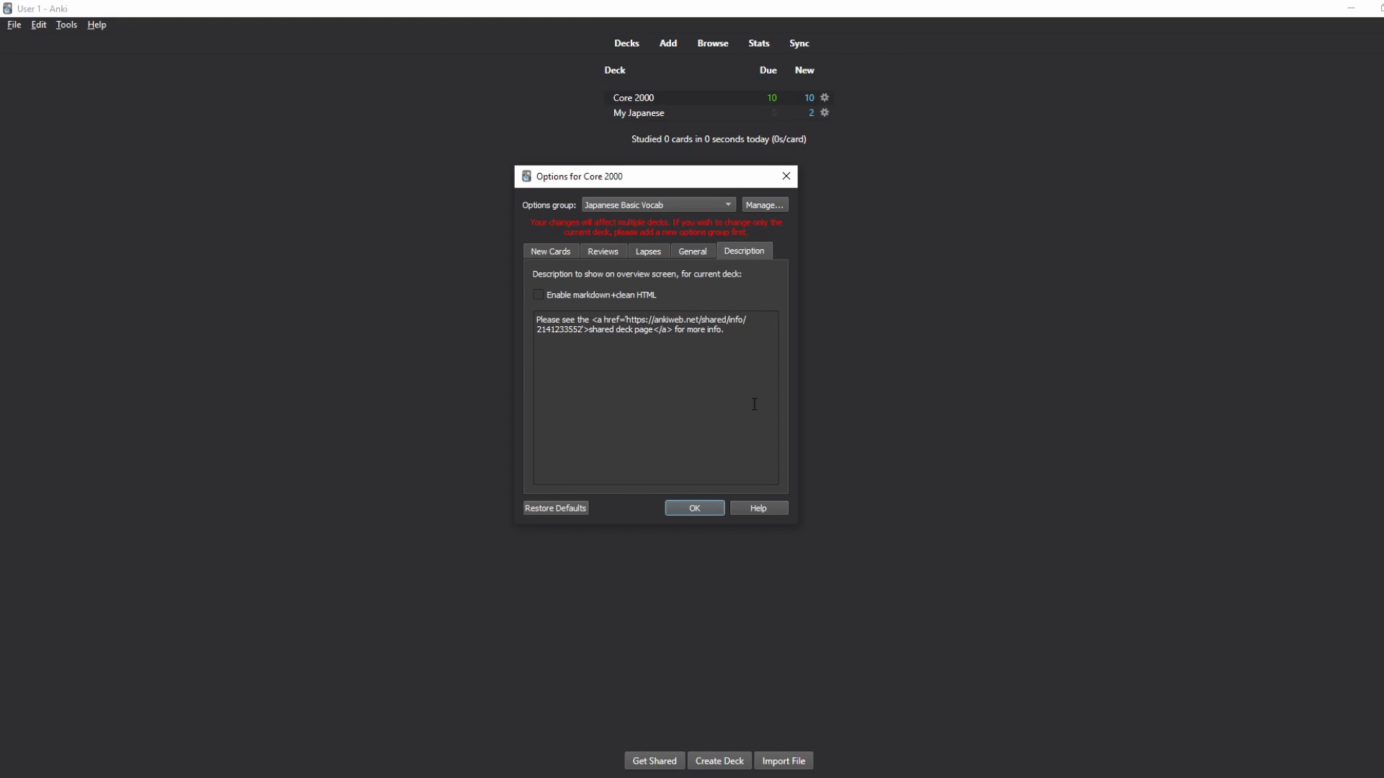
left_click(786, 186)
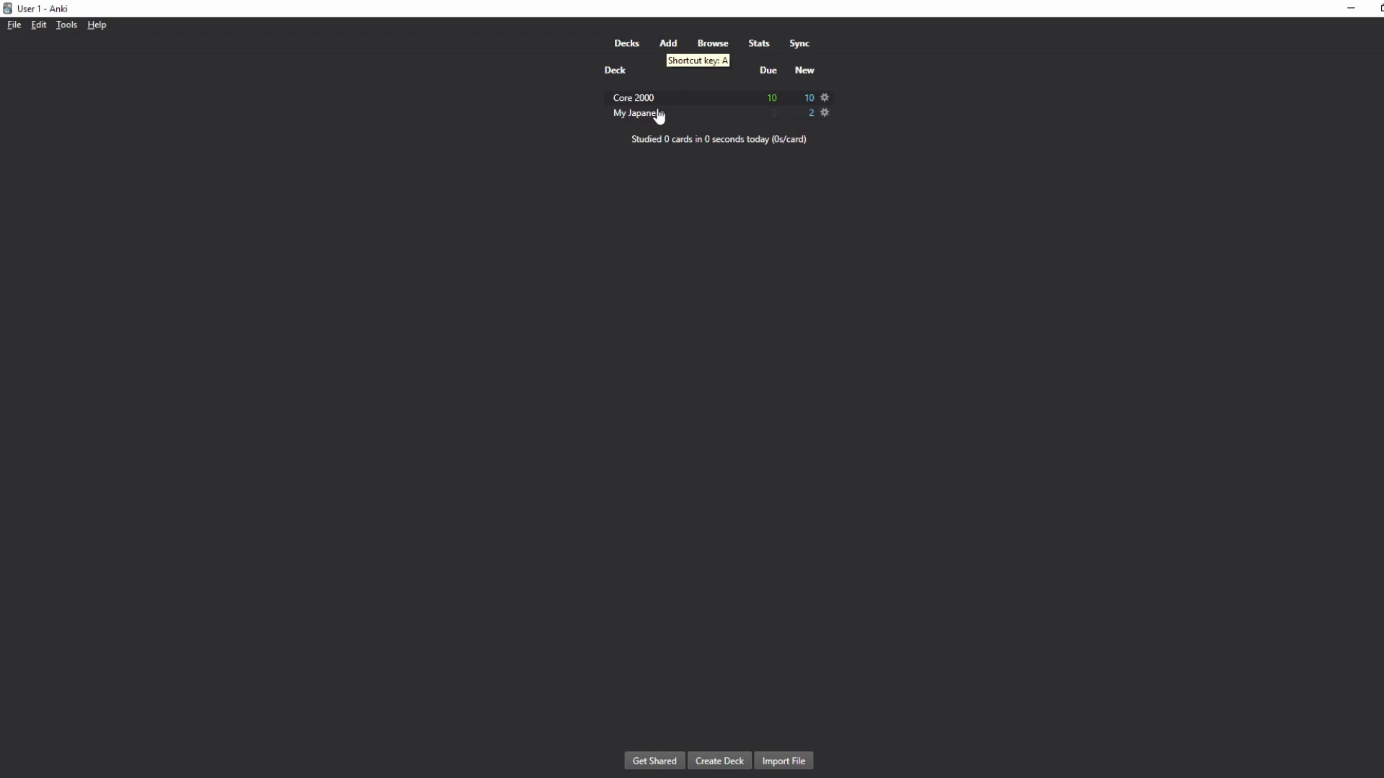
Step: Open the Add window, enlarge it, and move it up and to the left
left_click(673, 53)
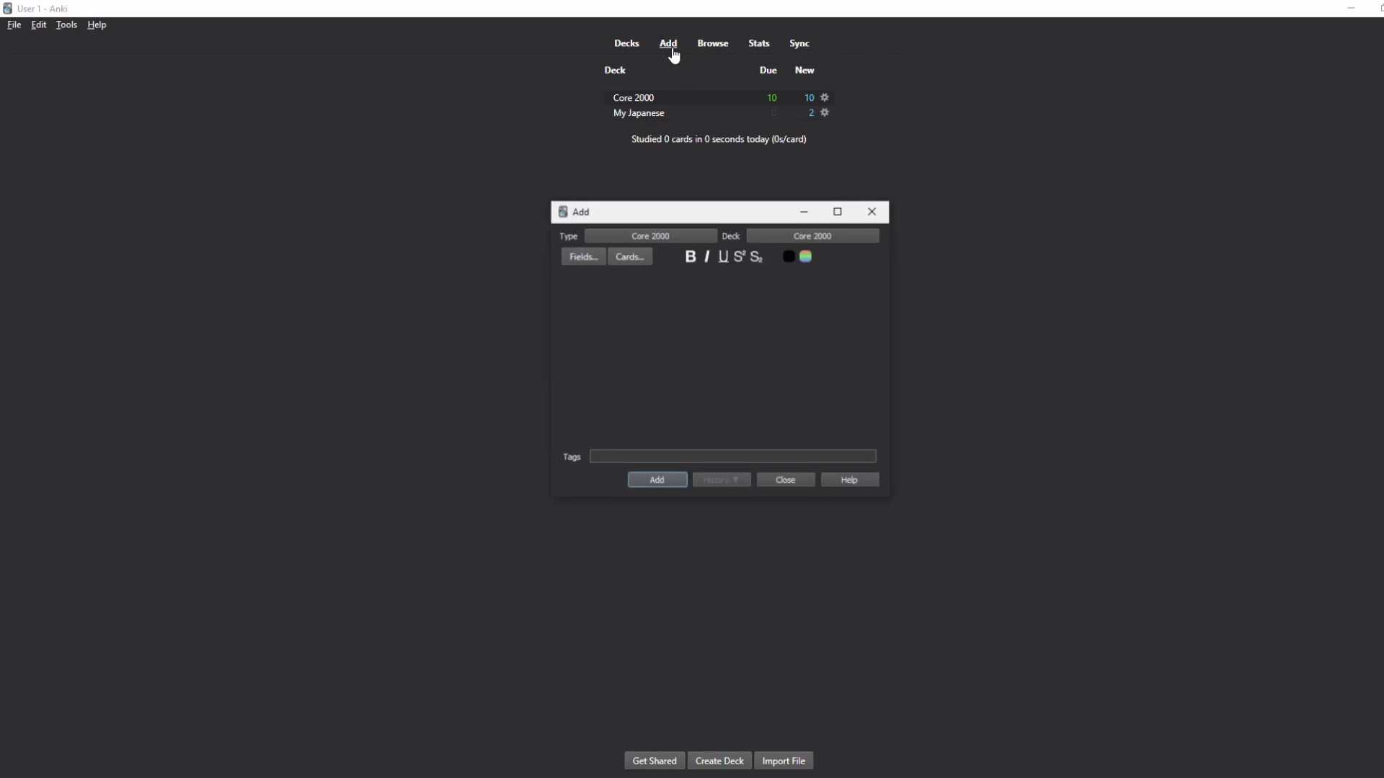
left_click(670, 235)
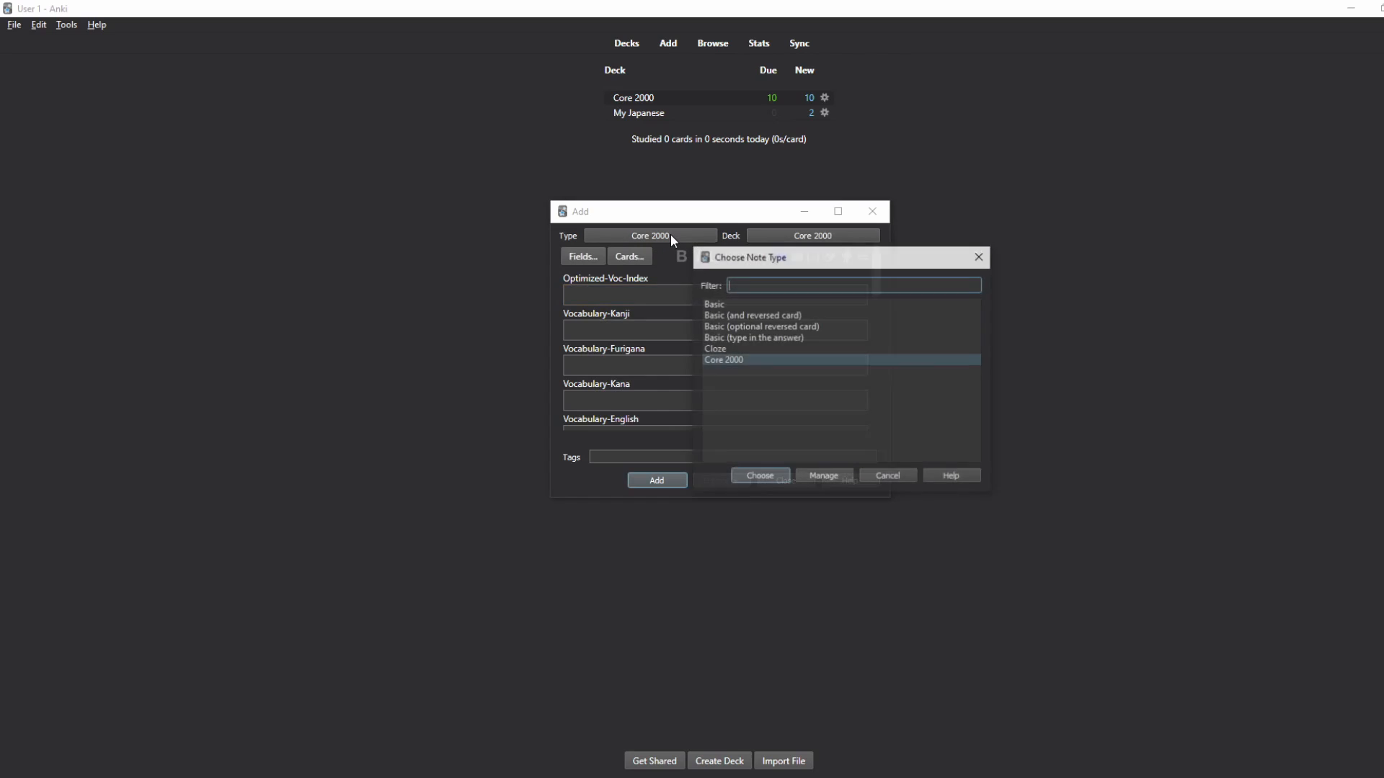
left_click(977, 259)
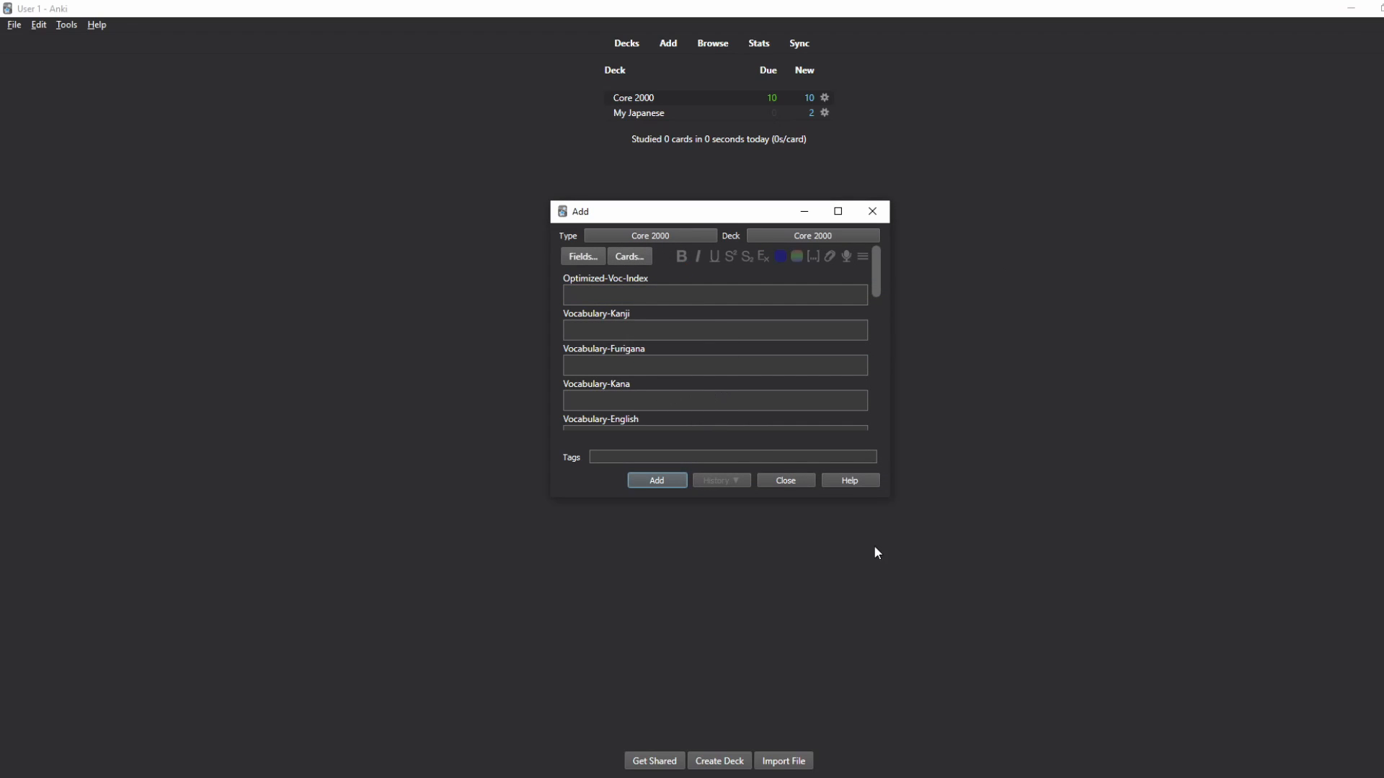
left_click_drag(889, 497, 1014, 573)
left_click_drag(777, 212, 695, 199)
Step: Set the new note's type to Basic, with Front and Back fields
left_click(599, 220)
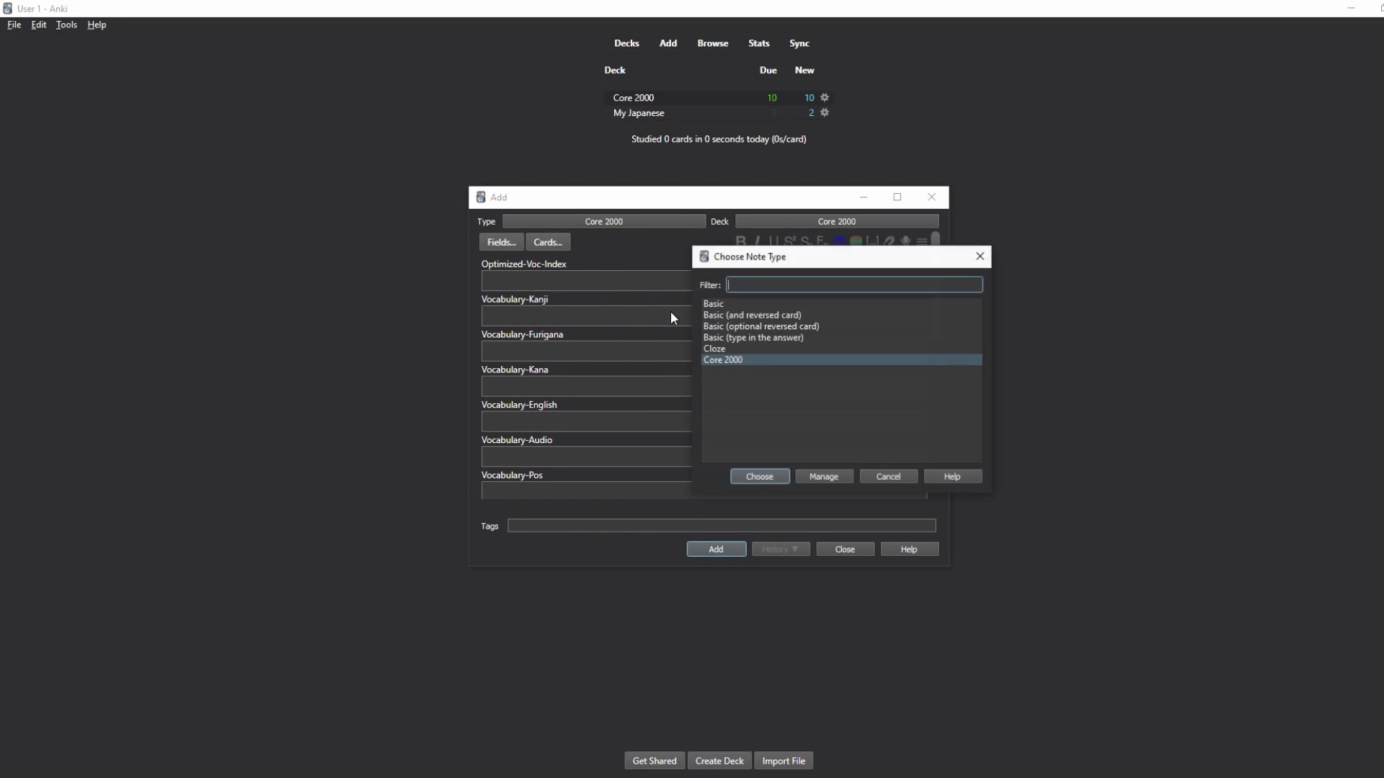
left_click(770, 305)
left_click(768, 477)
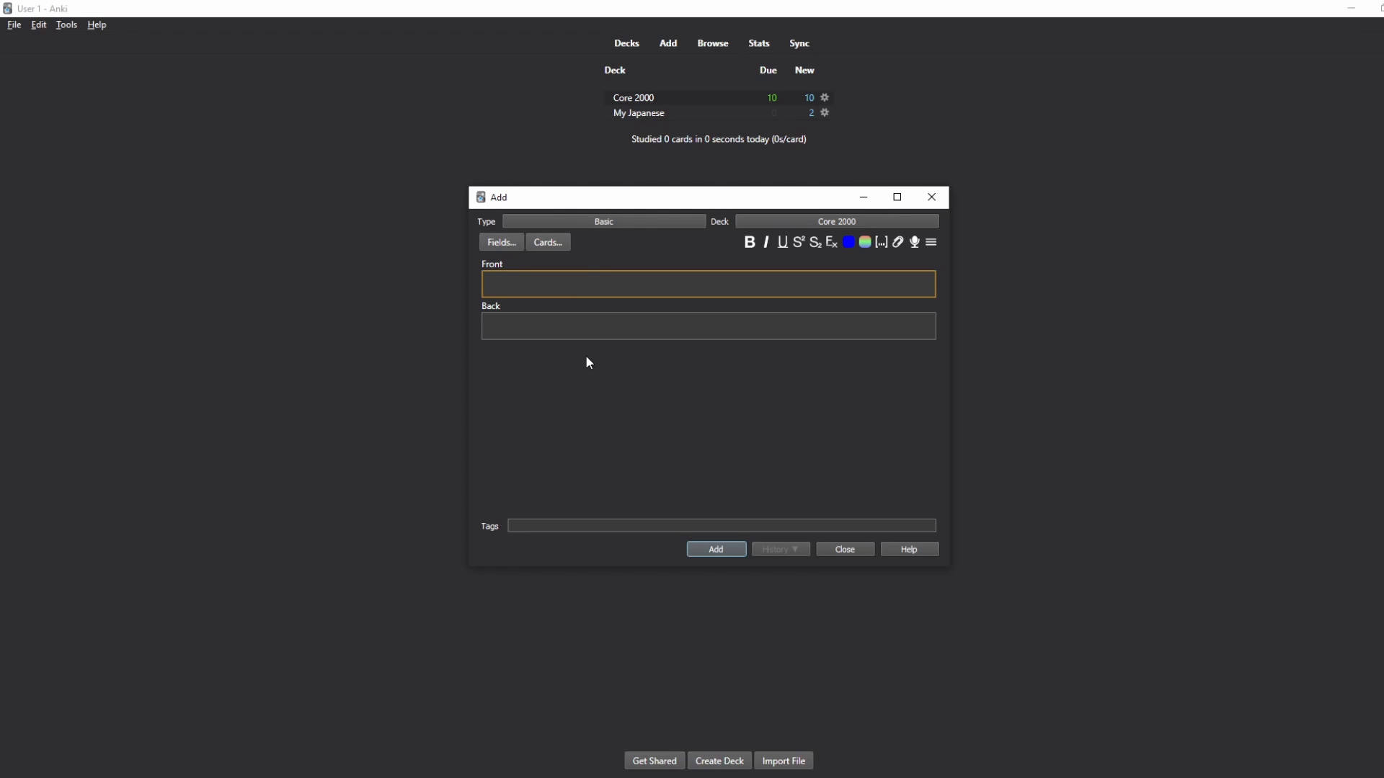
left_click(667, 222)
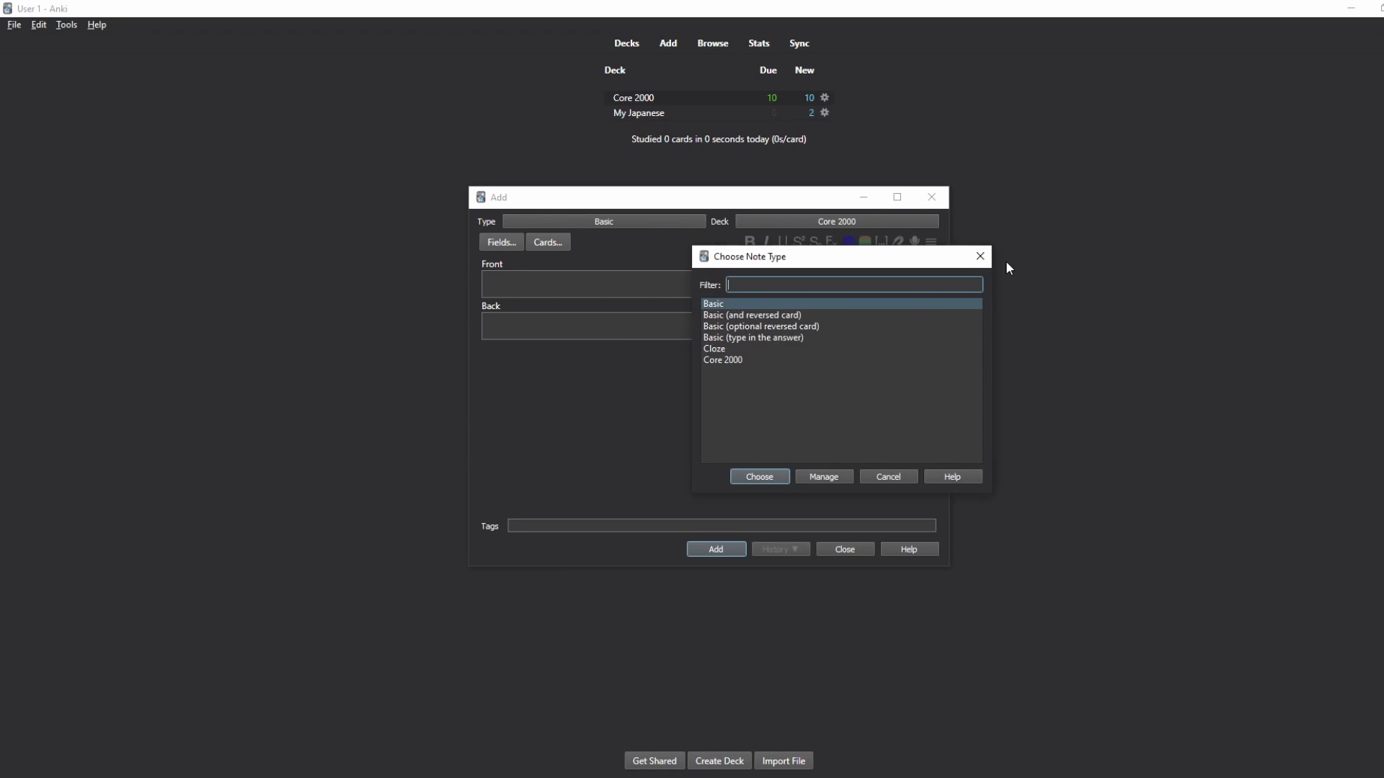
left_click(980, 255)
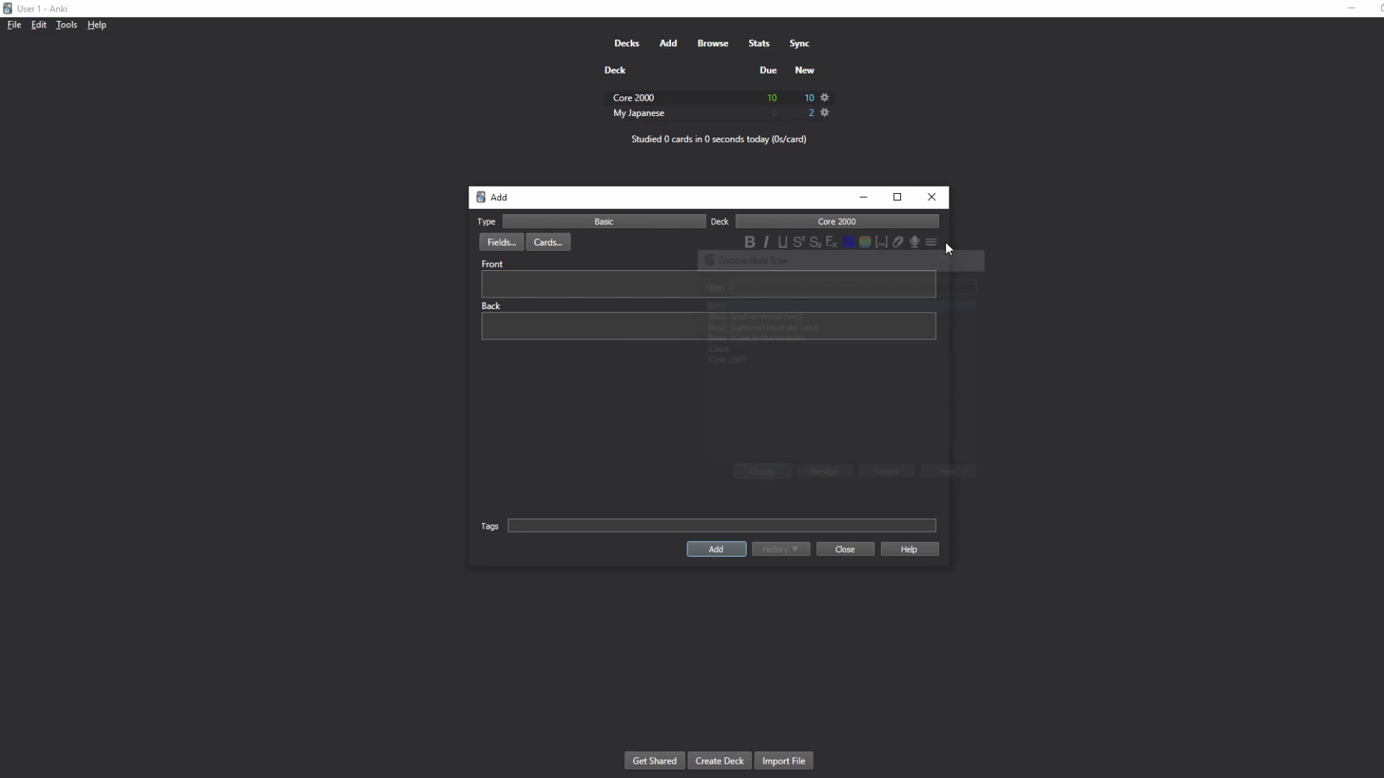
left_click(616, 223)
left_click(980, 257)
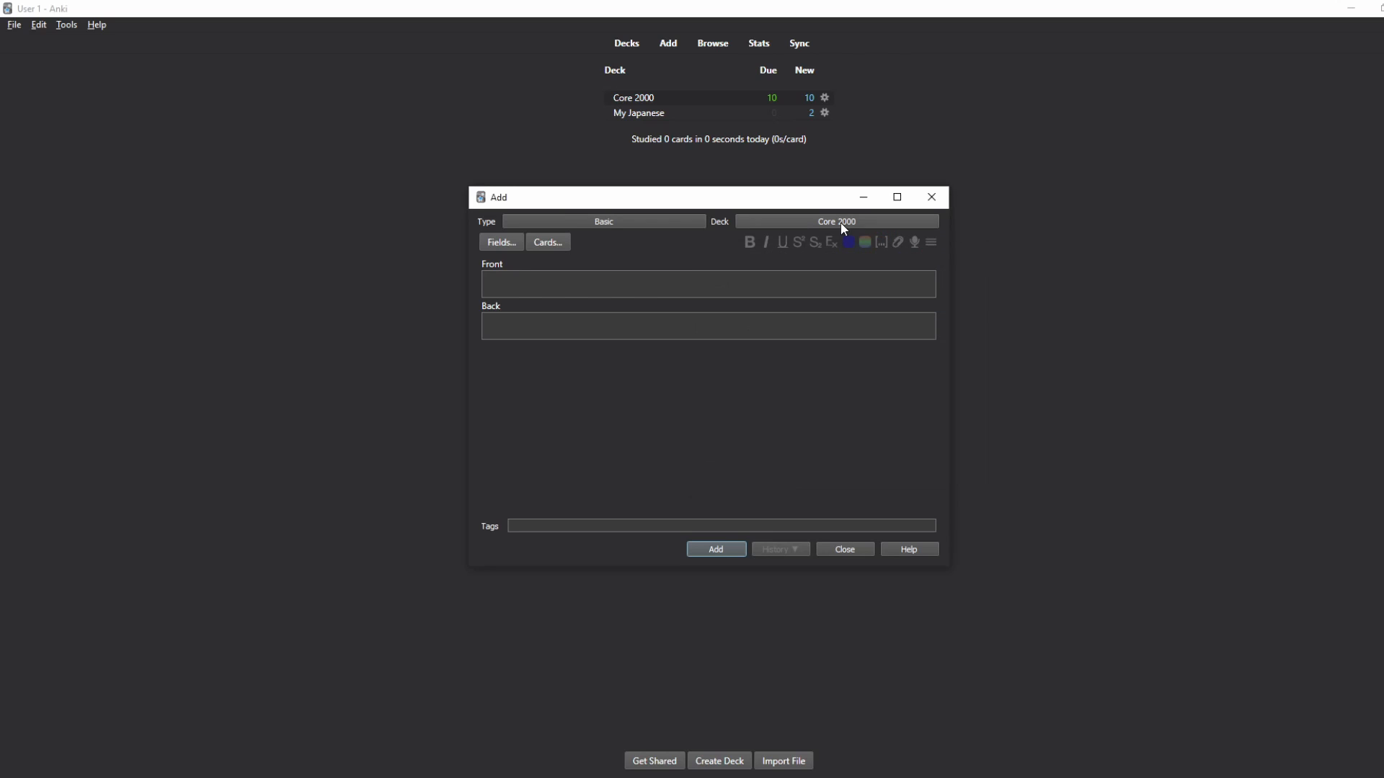
left_click(840, 223)
Step: Set the deck to My Japanese and the note type to Basic (optional reversed card)
left_click(784, 317)
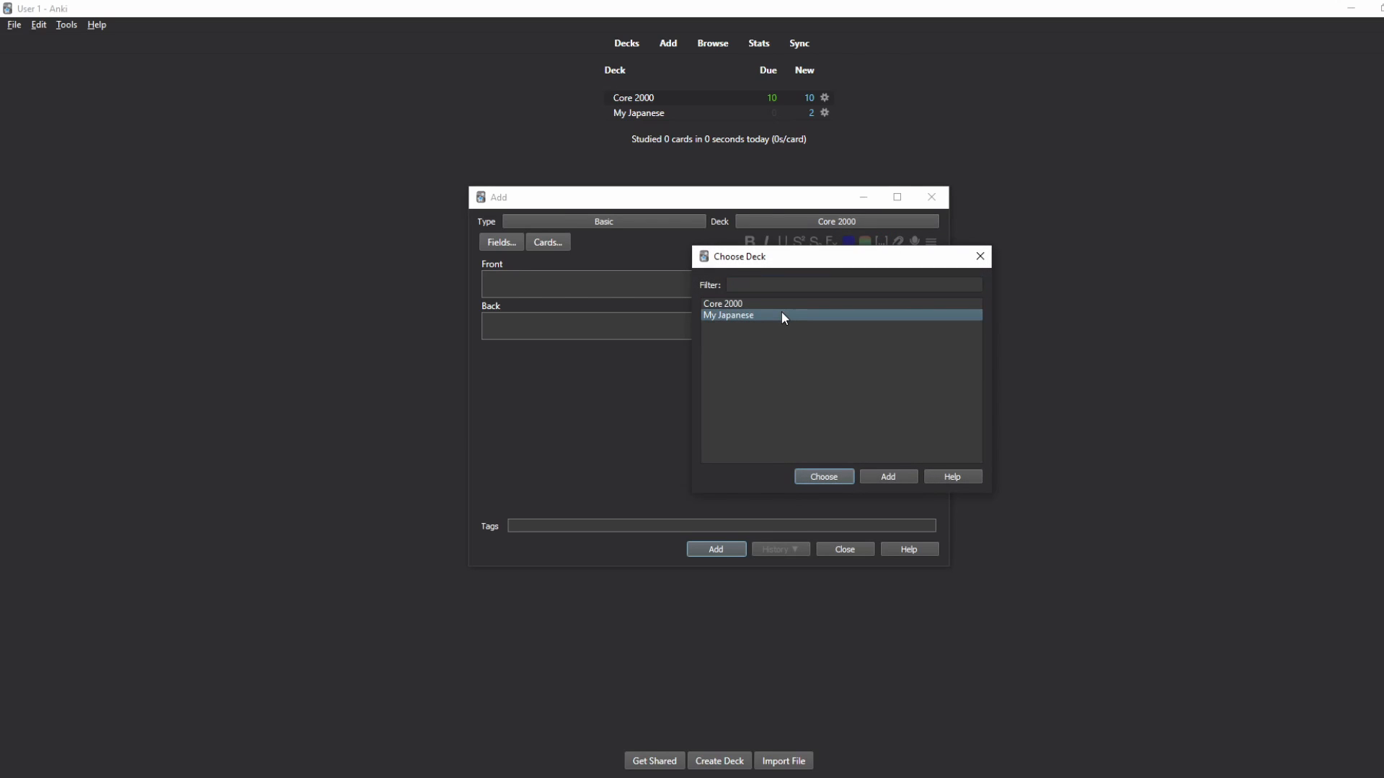
left_click(821, 477)
left_click(614, 223)
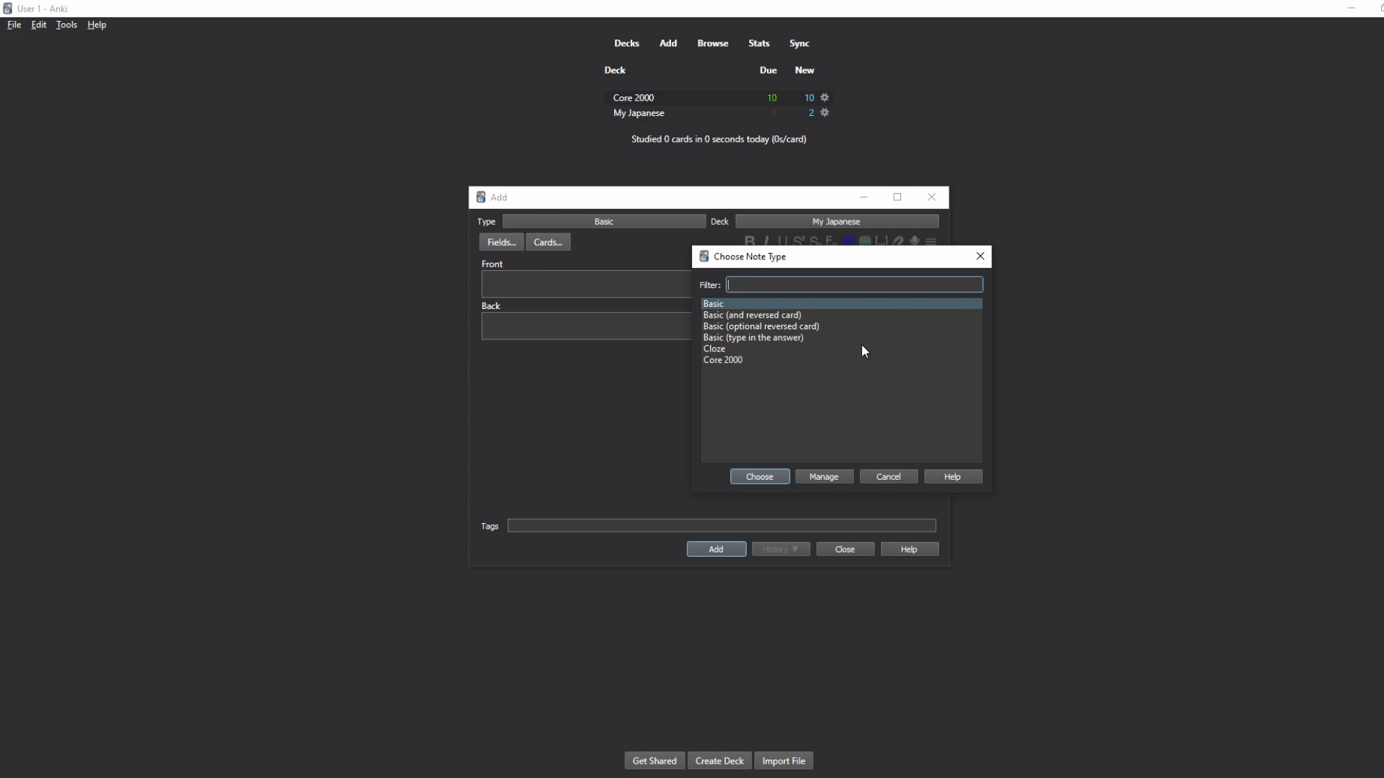
left_click(789, 316)
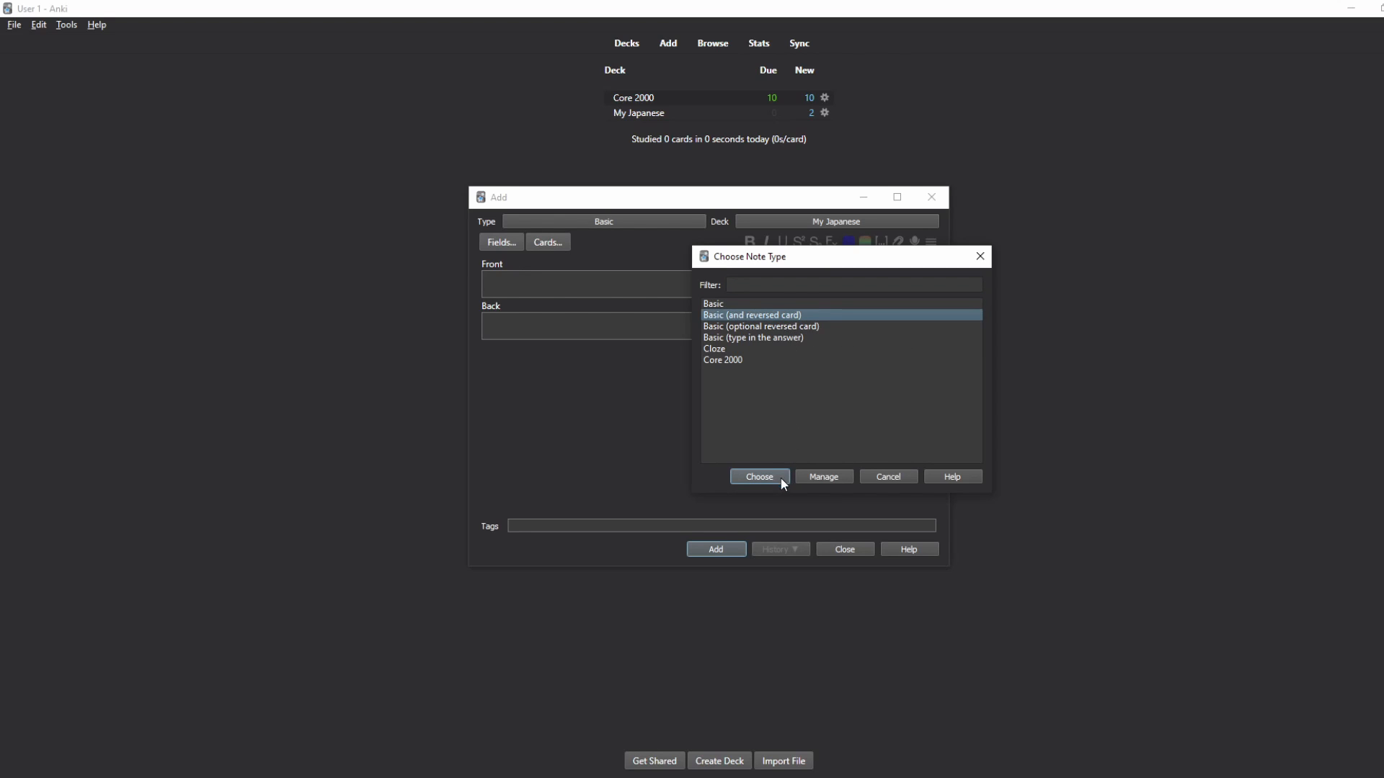
left_click(768, 327)
left_click(764, 476)
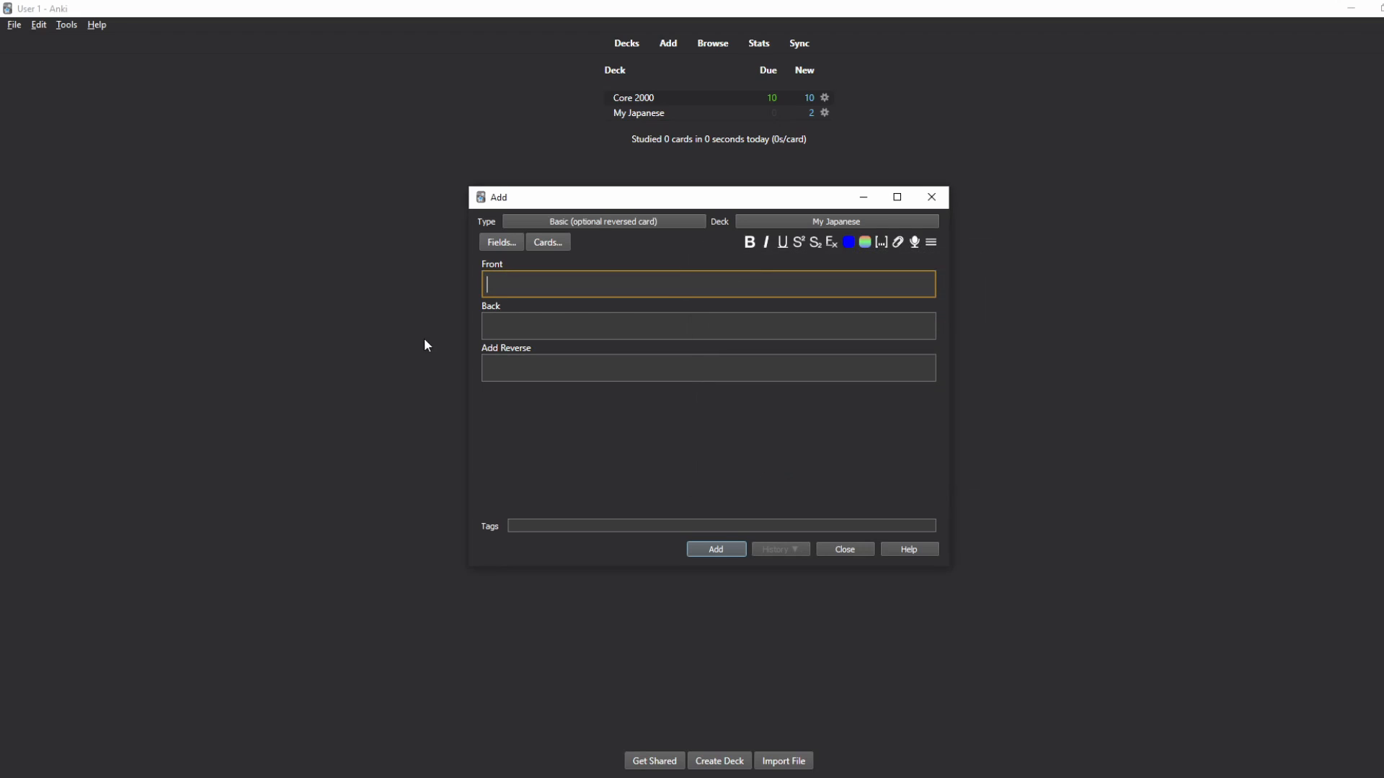
left_click(530, 367)
Step: Switch the note type to Basic (type in the answer), then to Cloze
left_click(636, 220)
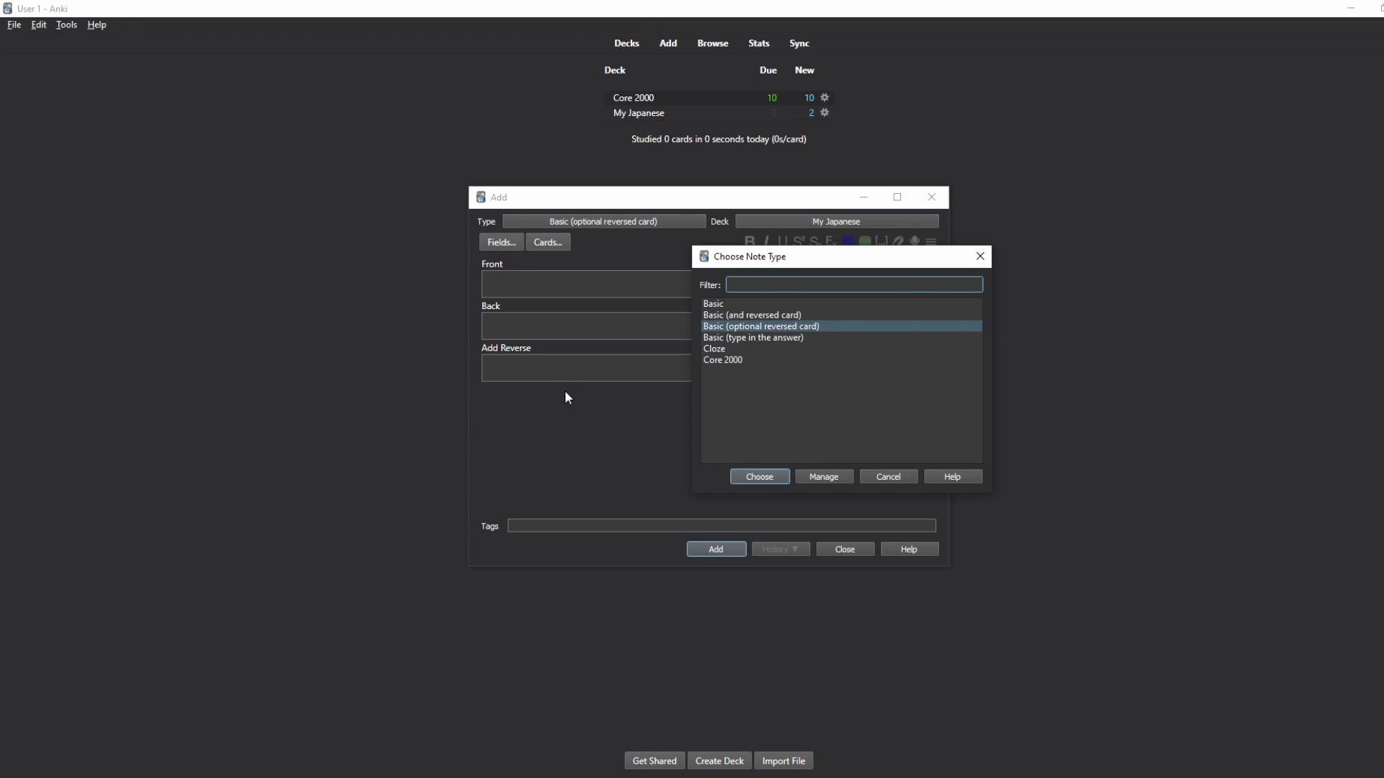
left_click(781, 338)
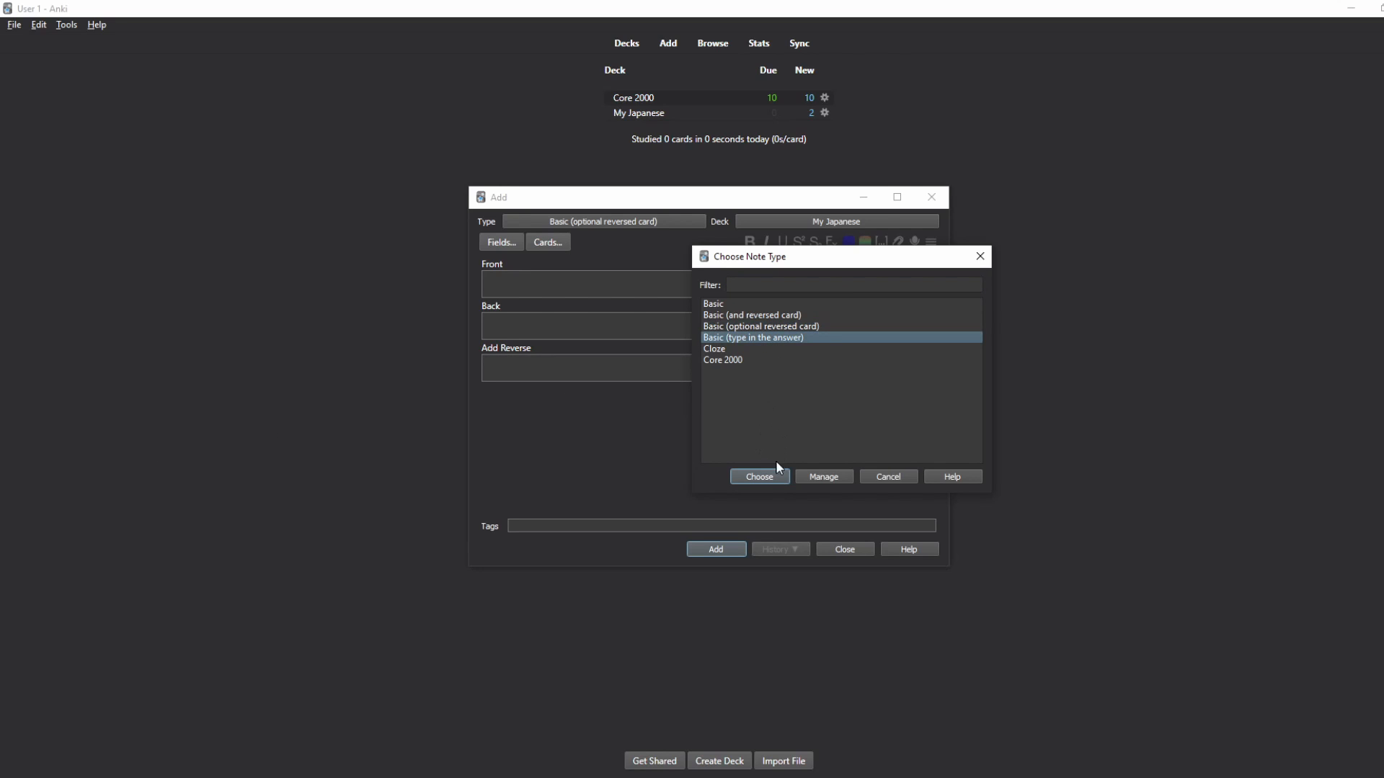
left_click(764, 476)
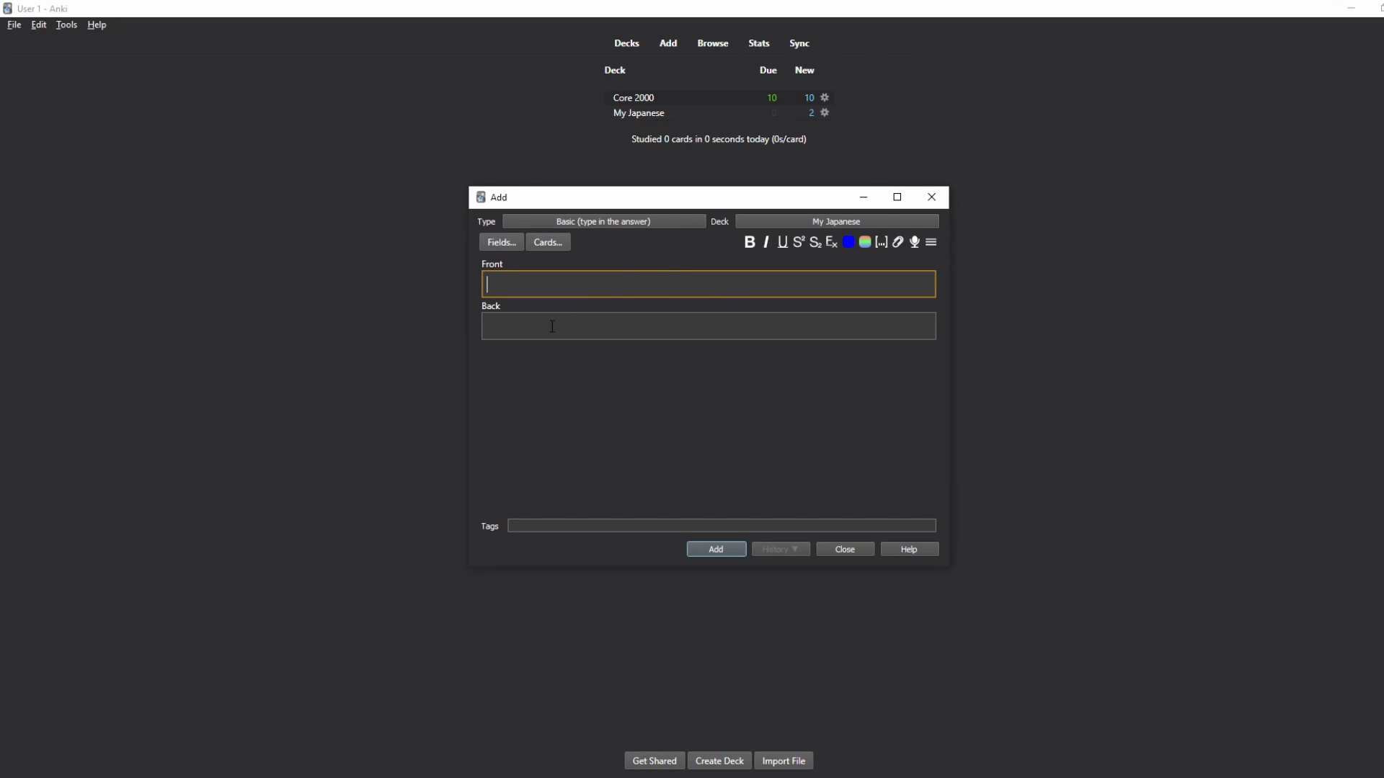
left_click(640, 224)
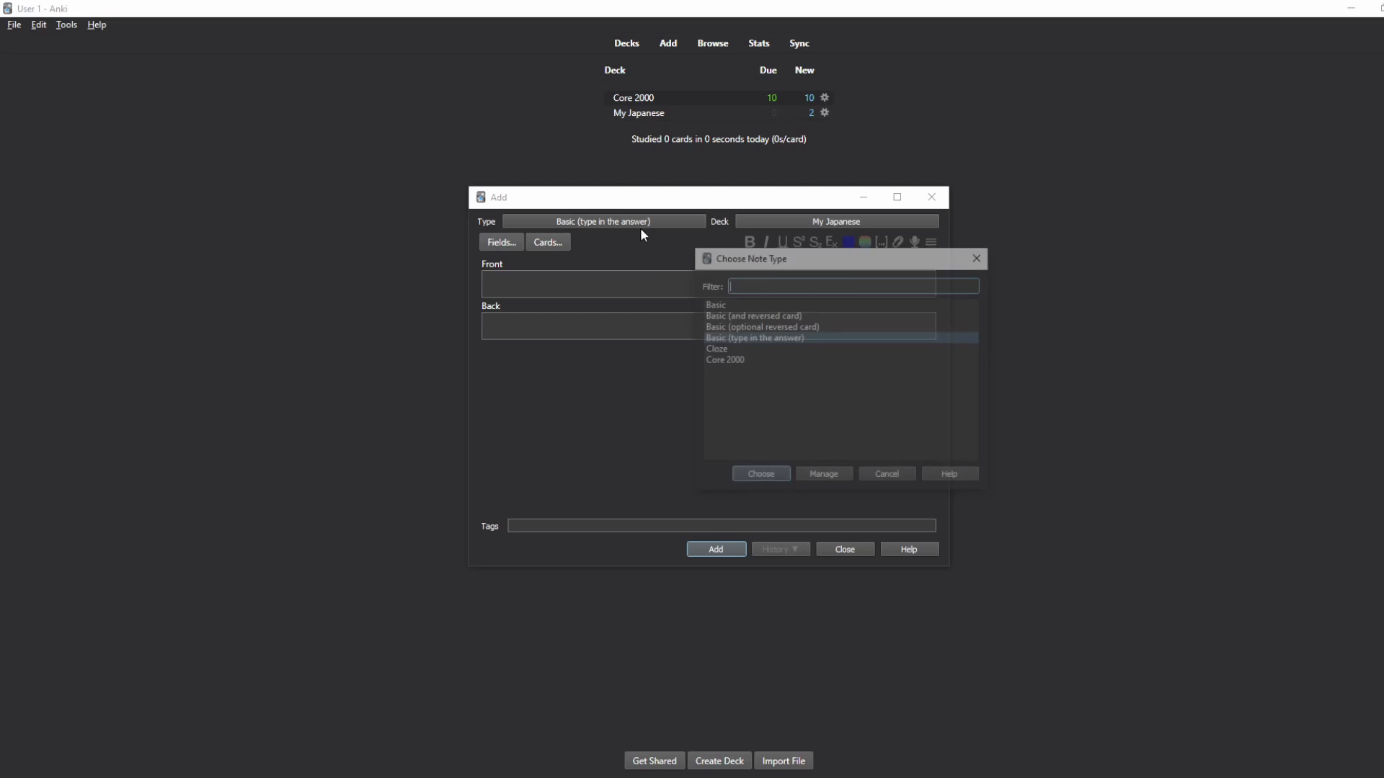
left_click(742, 348)
left_click(753, 477)
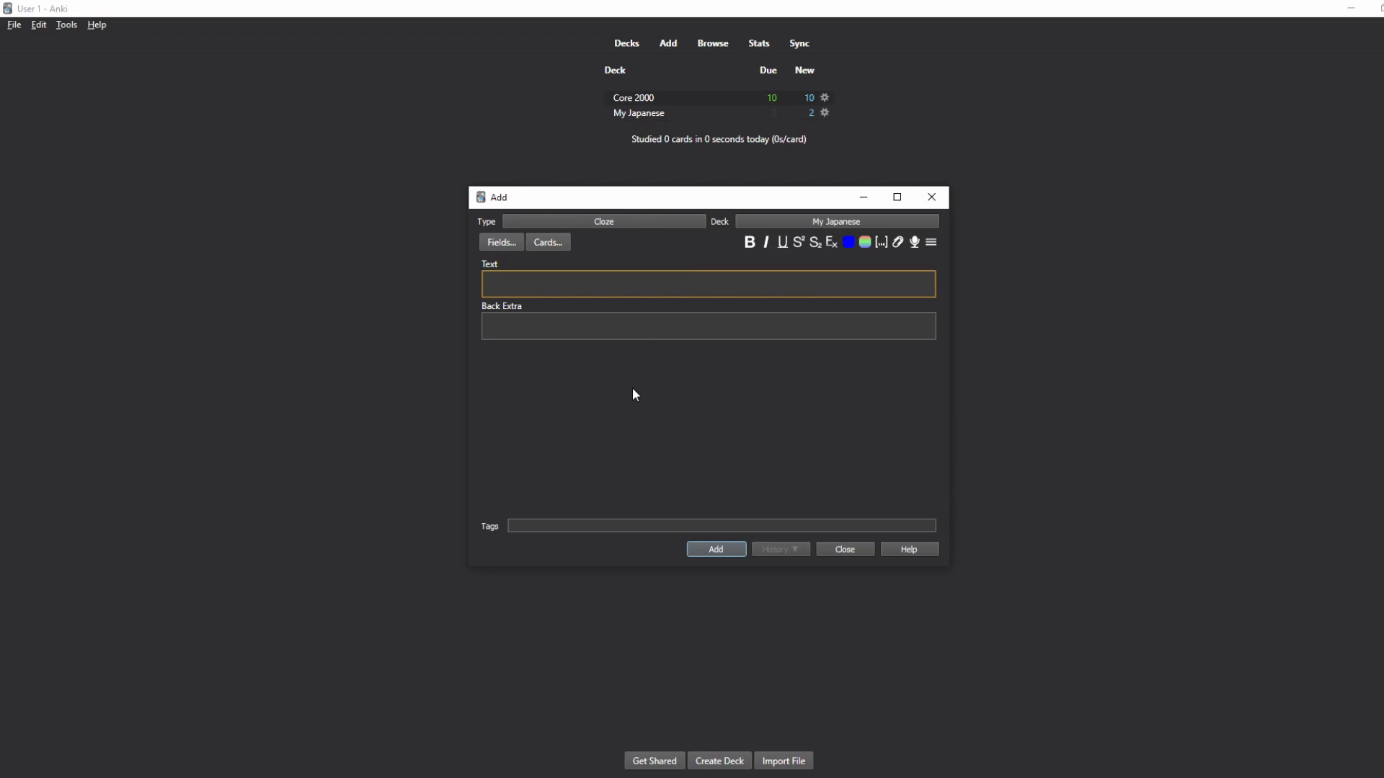
Step: Keep the Cloze note type and type 'the capitol of usa is washington dc' in Text
left_click(574, 226)
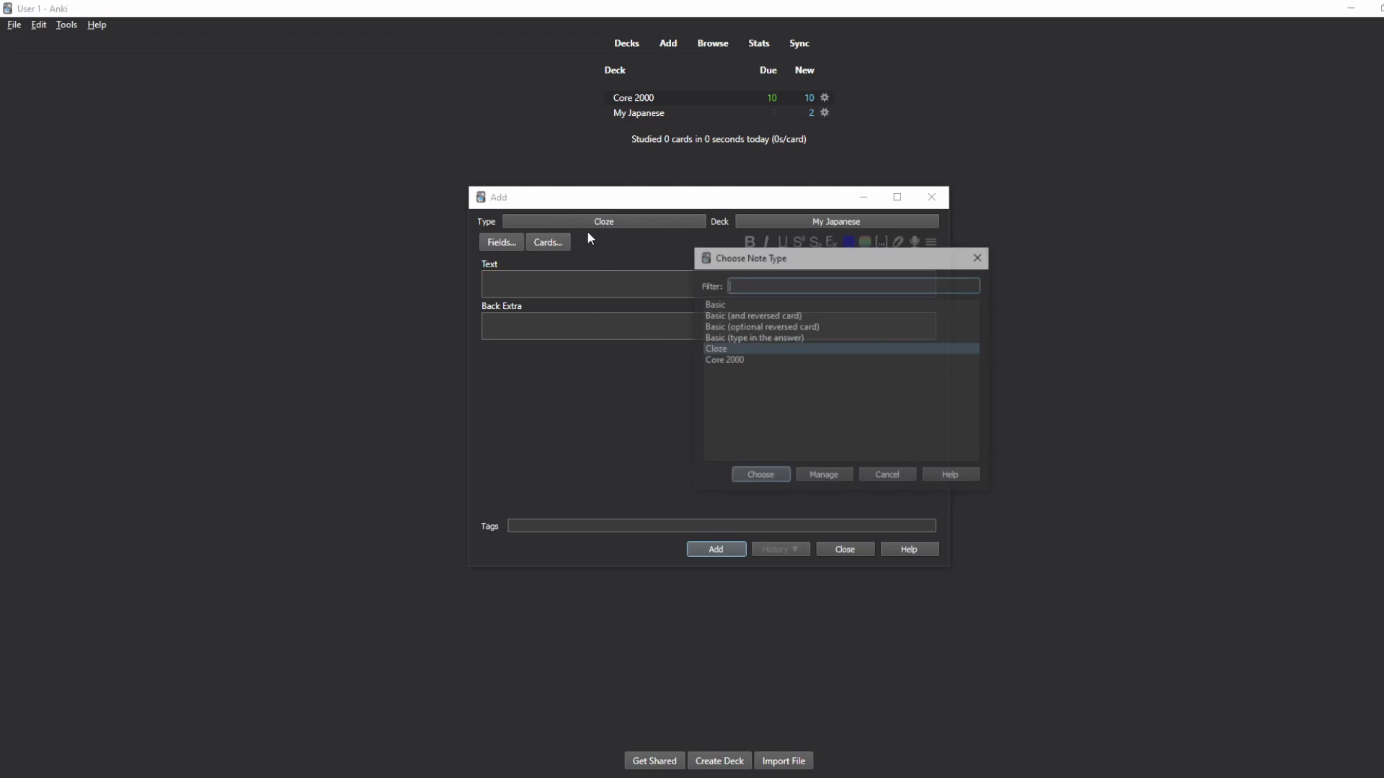
left_click(980, 257)
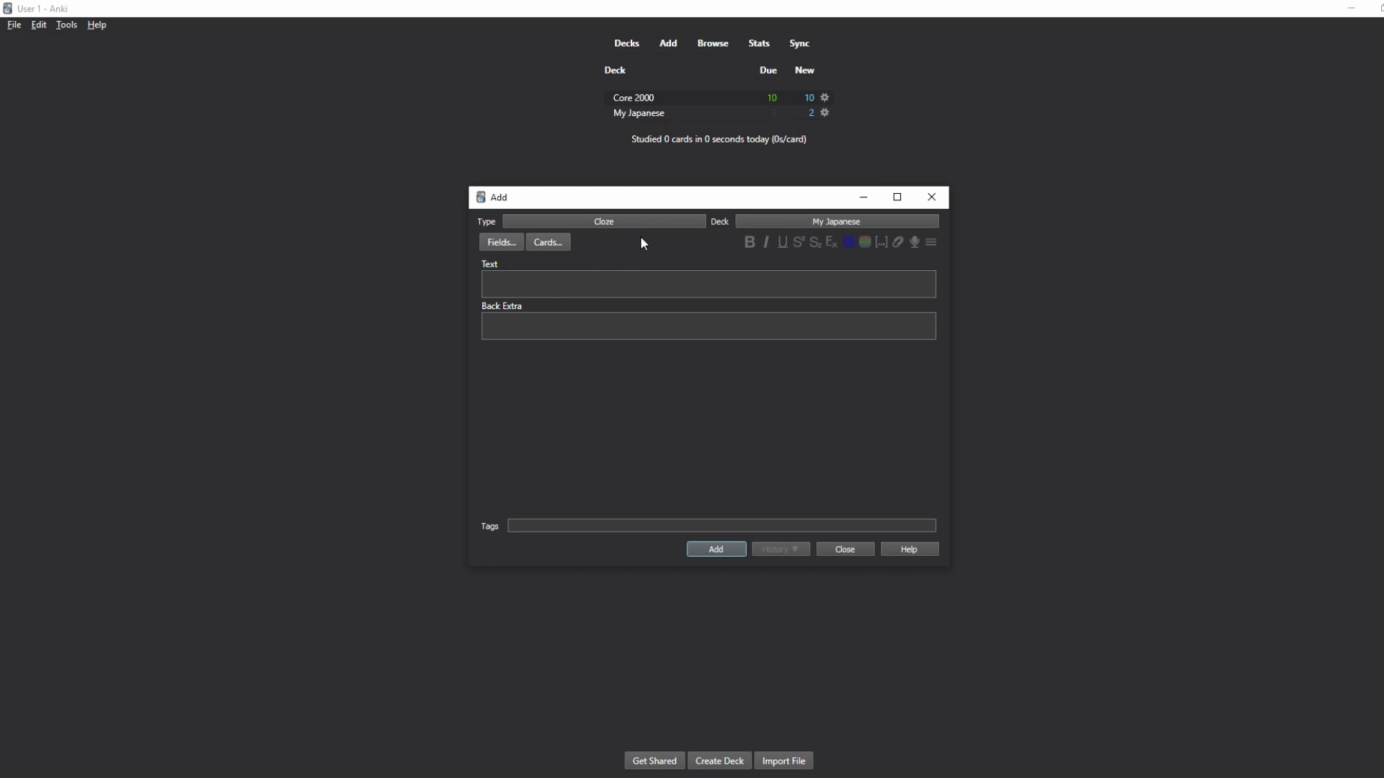
left_click(600, 286)
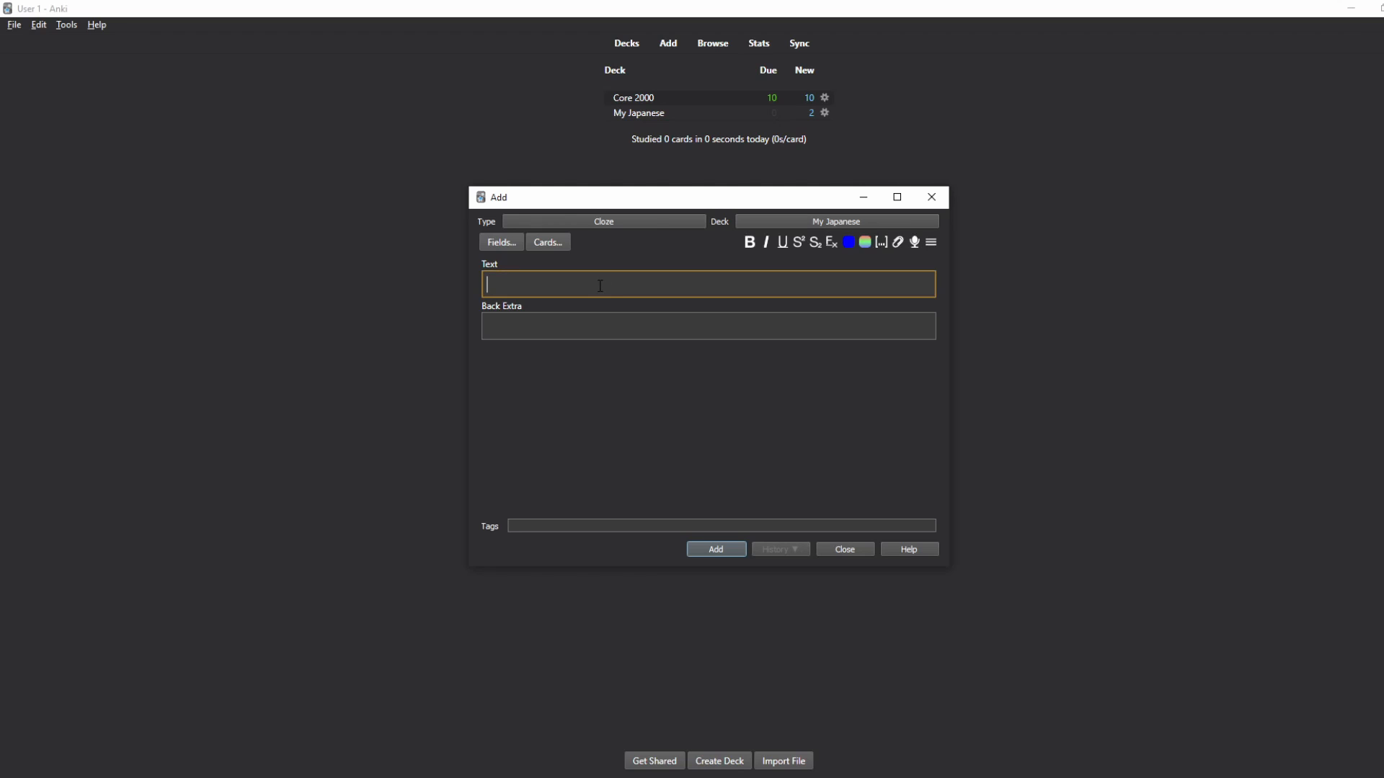
type("T")
key("BackSpace")
type("thr")
key("BackSpace")
type("e capitol of usa is washingto")
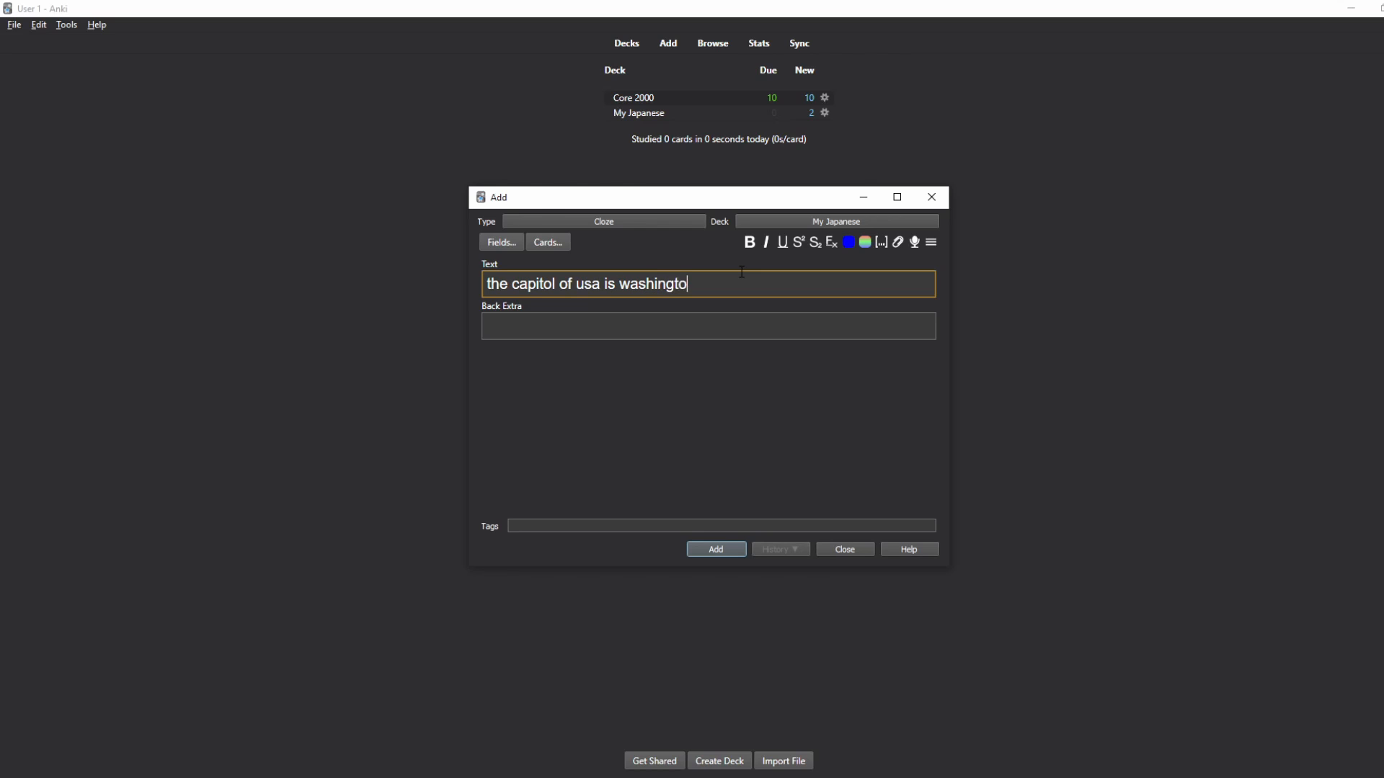
type("n dc")
Step: Turn 'washington dc' into the cloze deletion {{c1::washington dc}}
left_click_drag(727, 291, 620, 296)
left_click(880, 242)
left_click(743, 385)
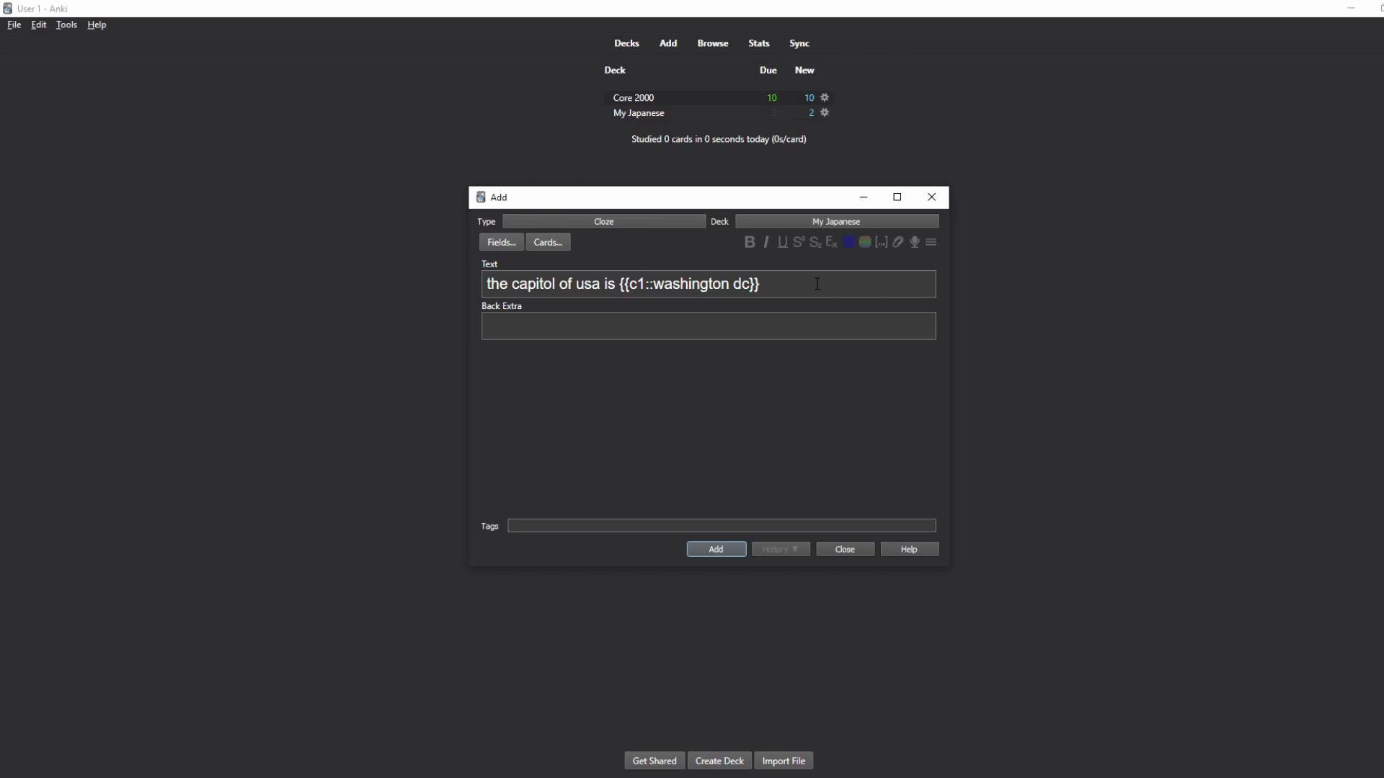
Step: Leave Back Extra empty and select the whole cloze sentence in the Text field
left_click_drag(817, 283, 447, 251)
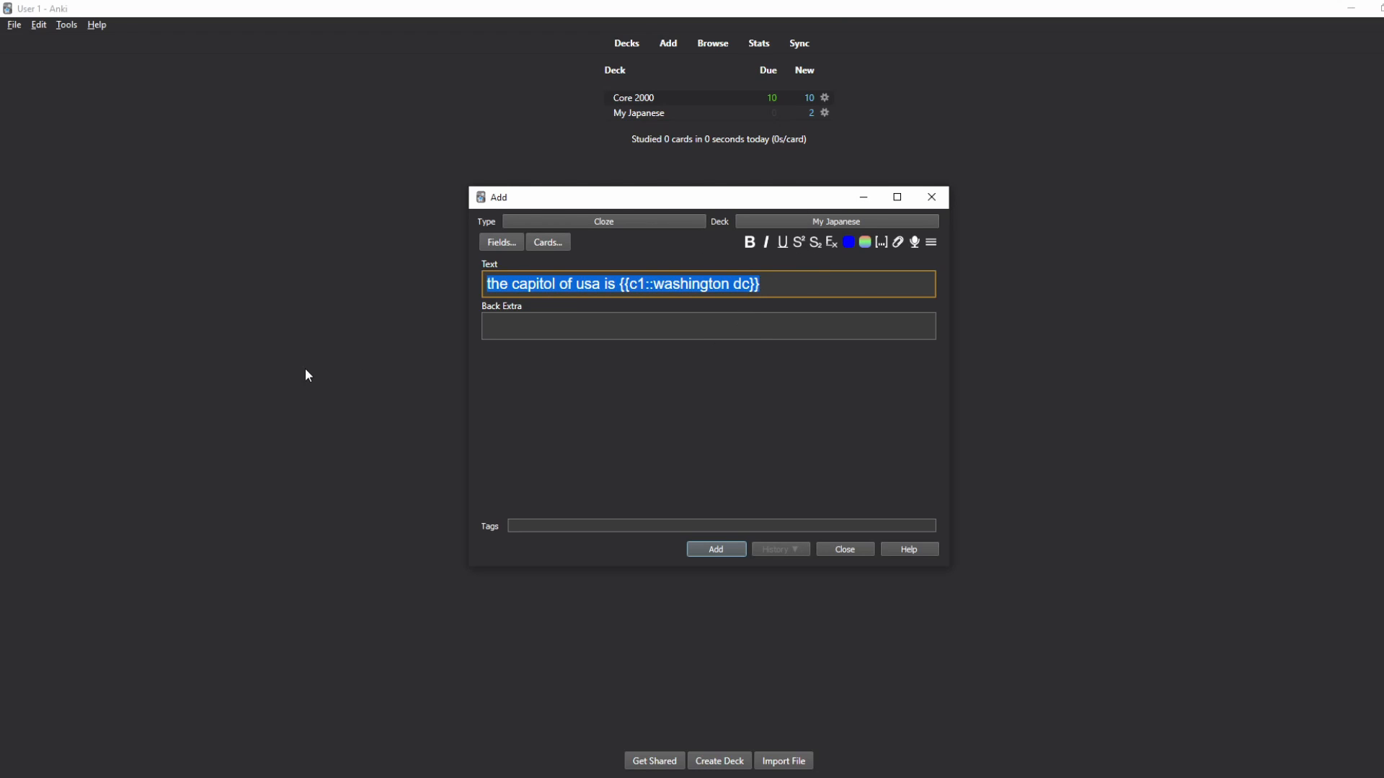
left_click(677, 327)
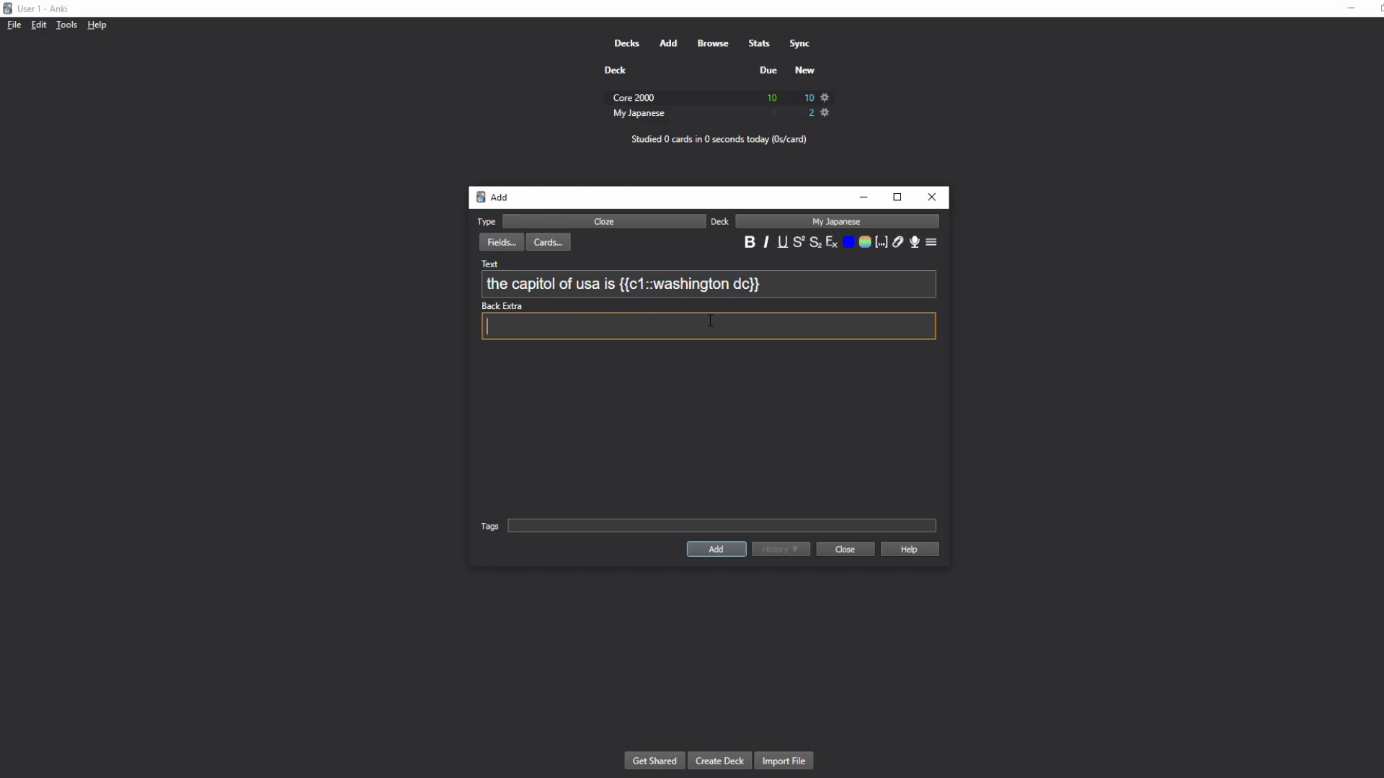
left_click(780, 282)
left_click(641, 311)
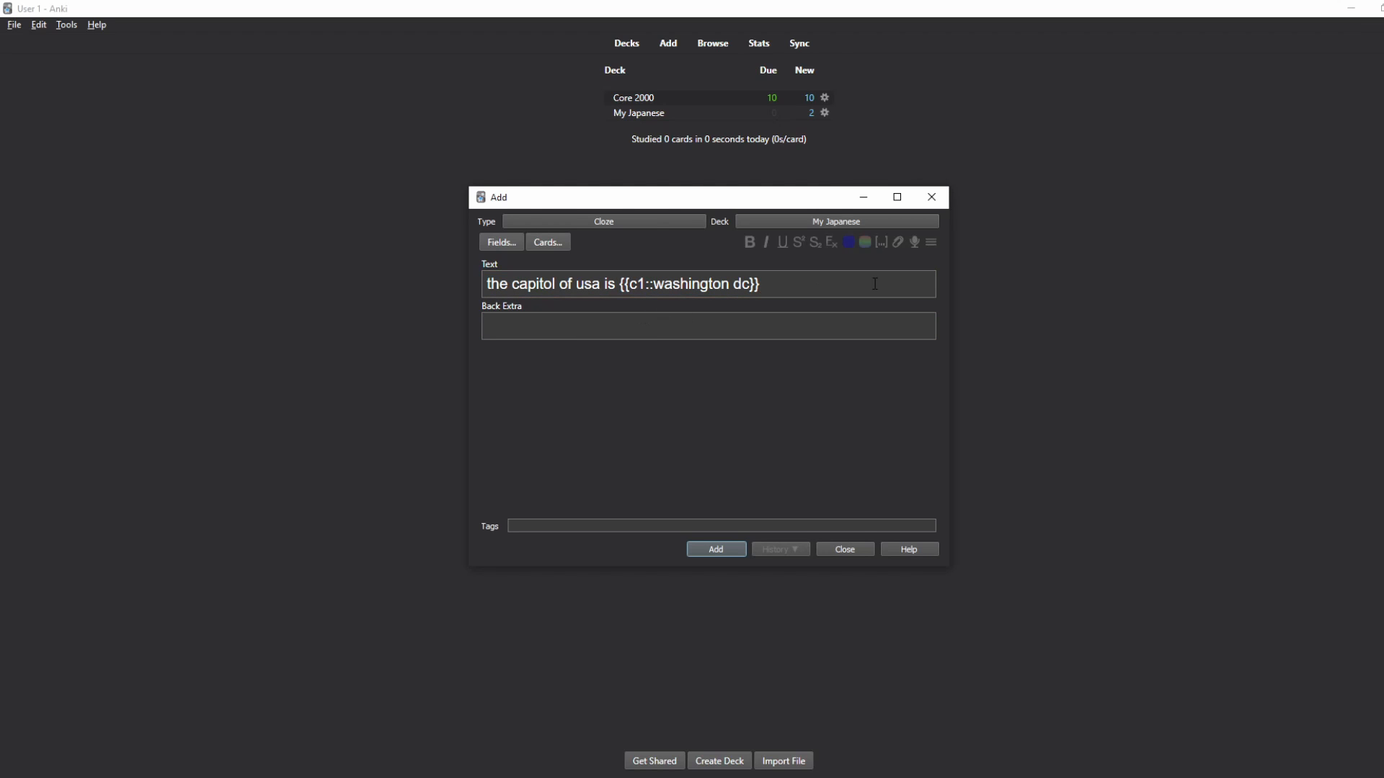
left_click_drag(874, 284, 469, 278)
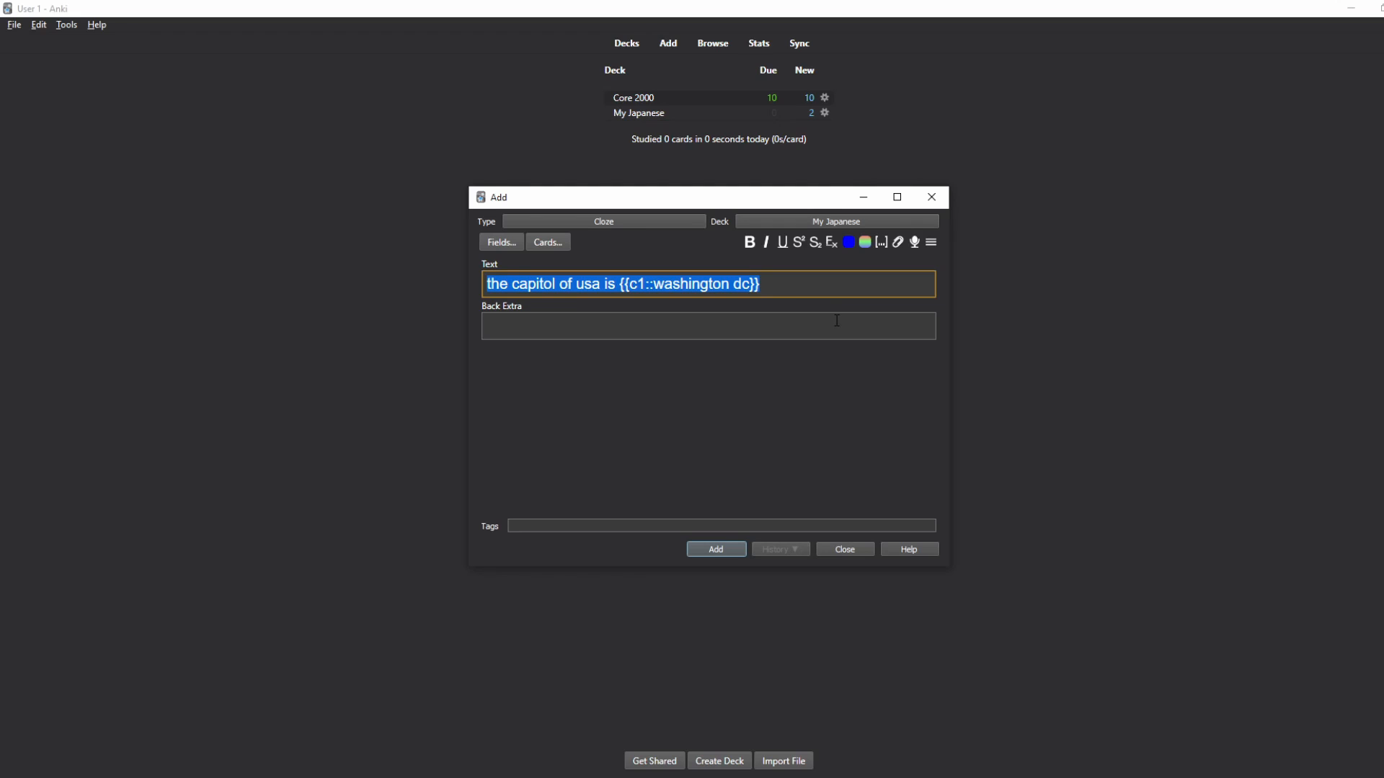
Step: Switch the note type to Core 2000 and clear the leftover sentence from Optimized-Voc-Index
left_click(658, 223)
left_click(764, 361)
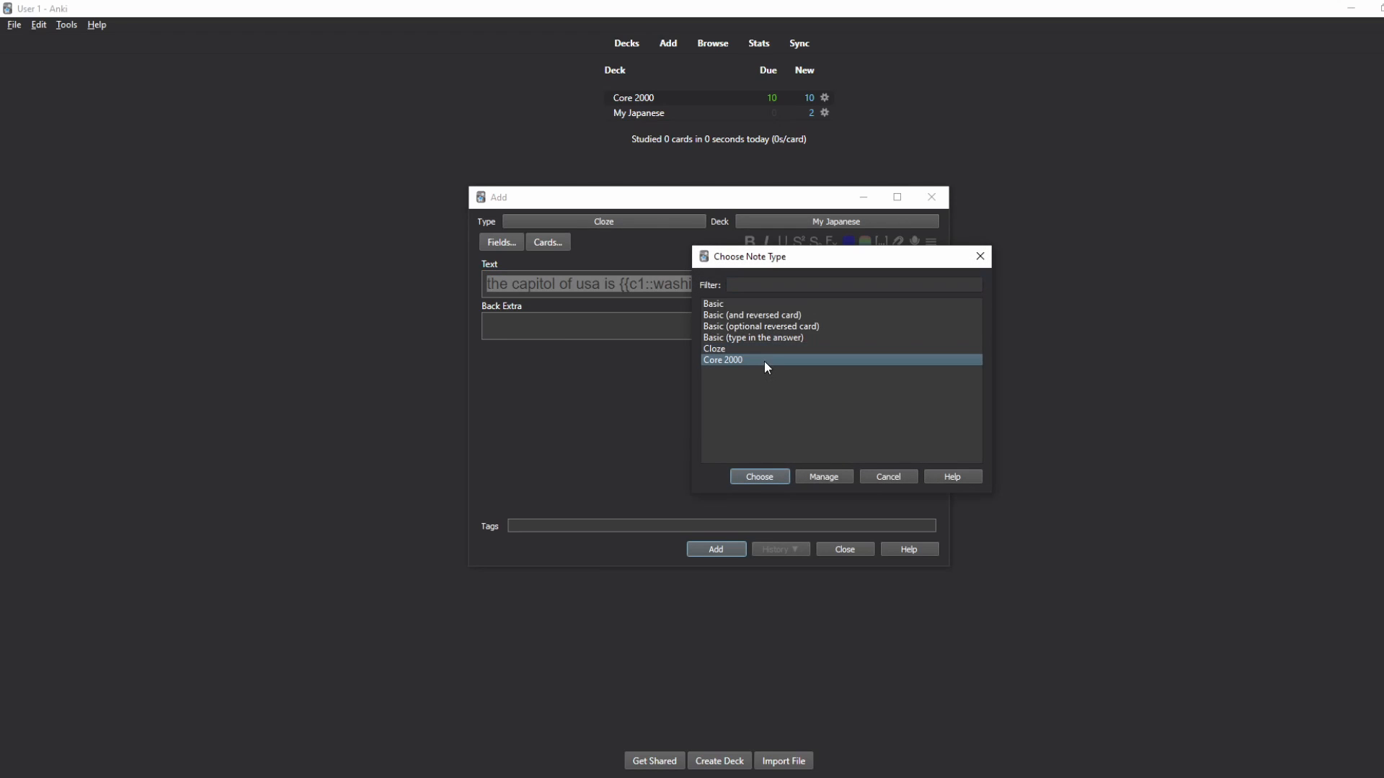
left_click(771, 477)
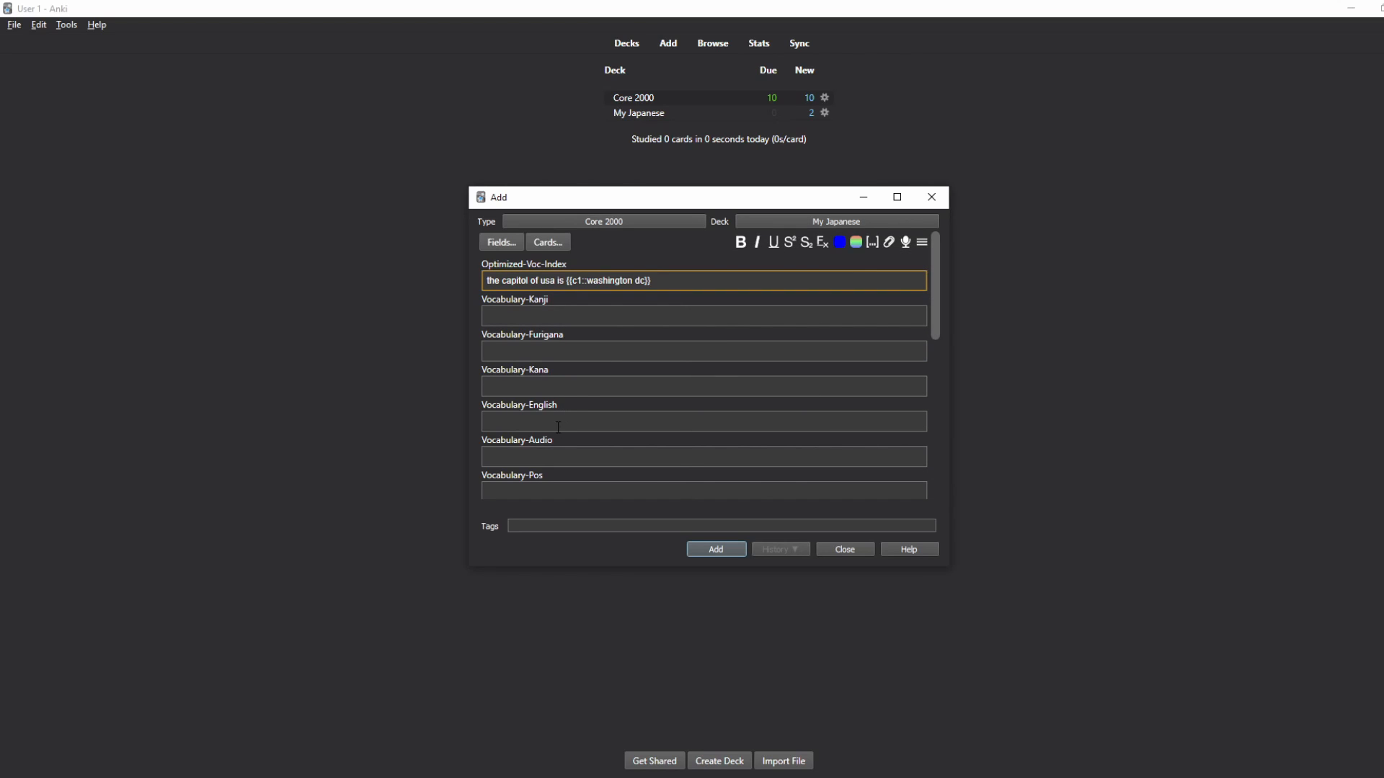
key("ctrl+a")
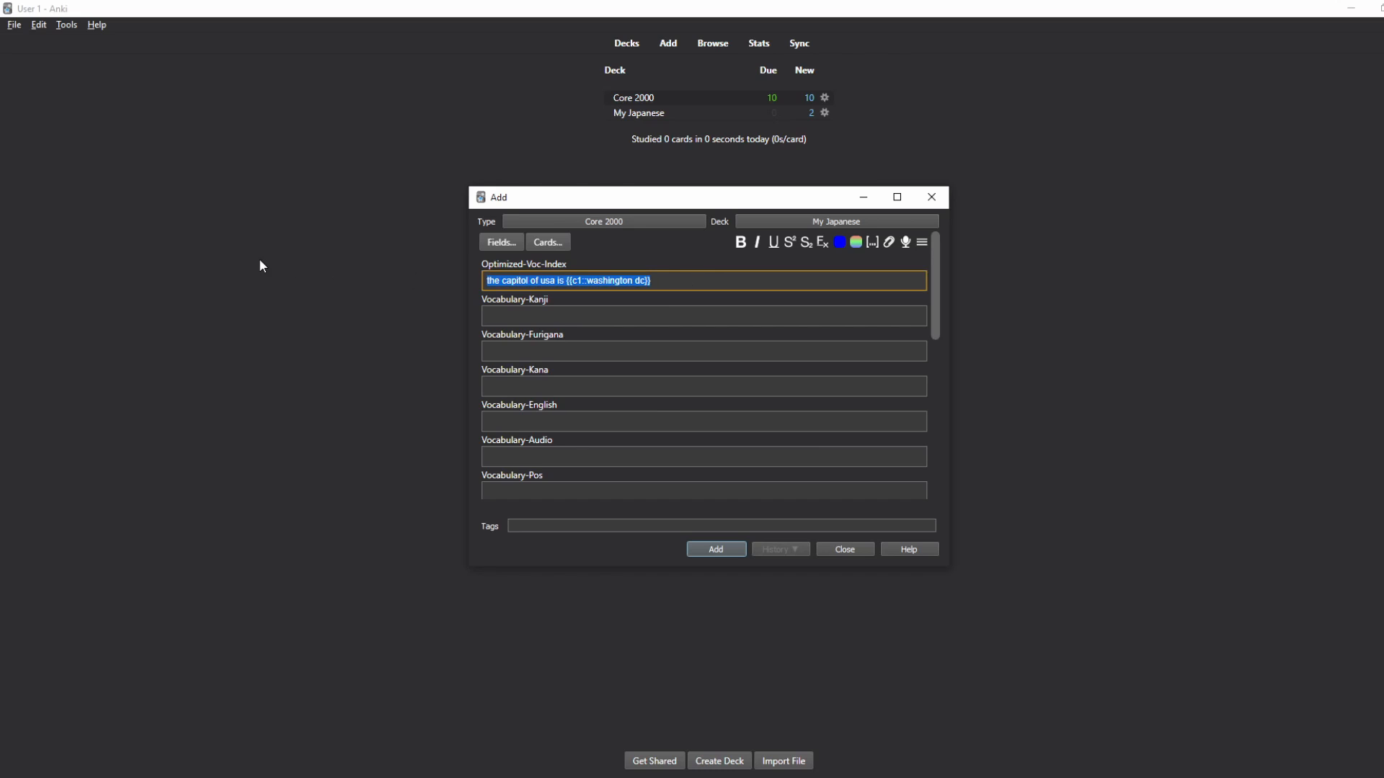
key("BackSpace")
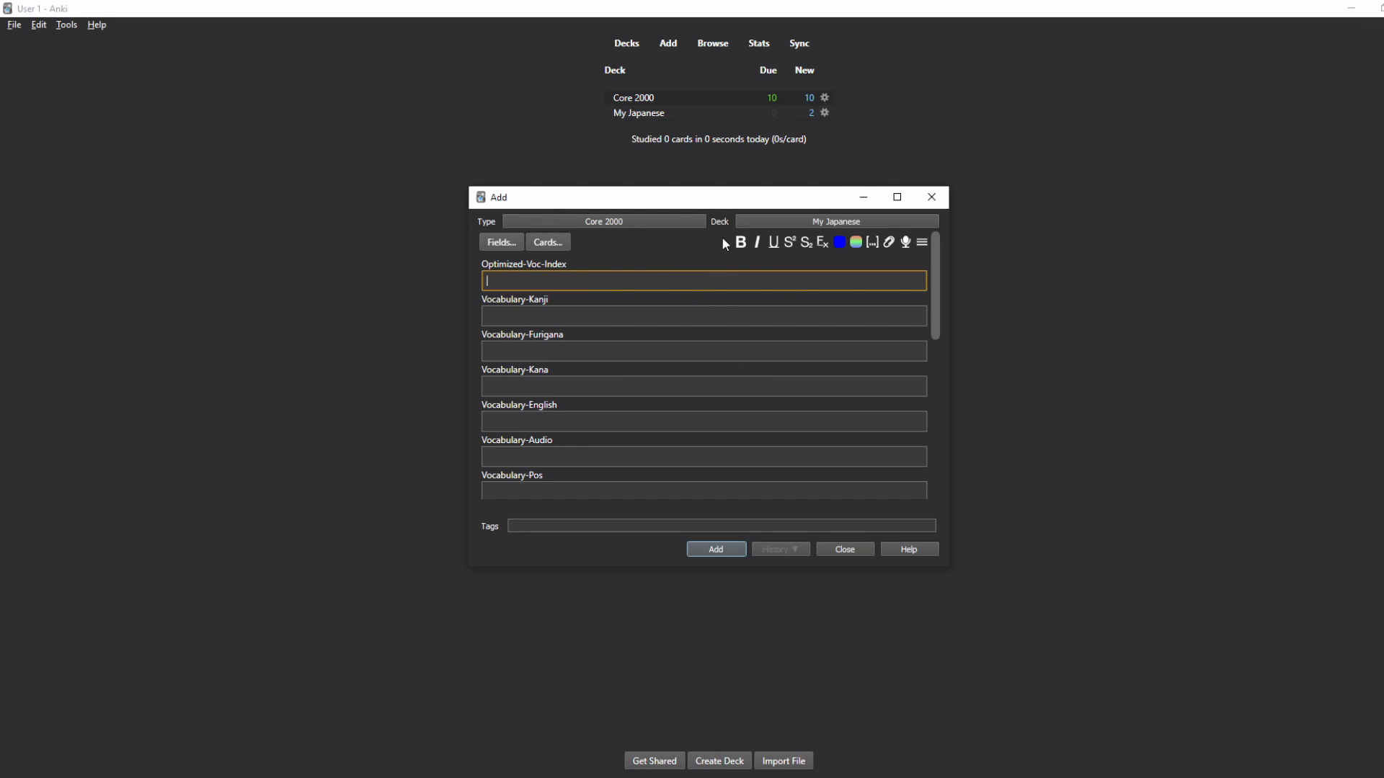
Step: Confirm Core 2000 remains the note type and scroll through its empty vocabulary fields
left_click(664, 220)
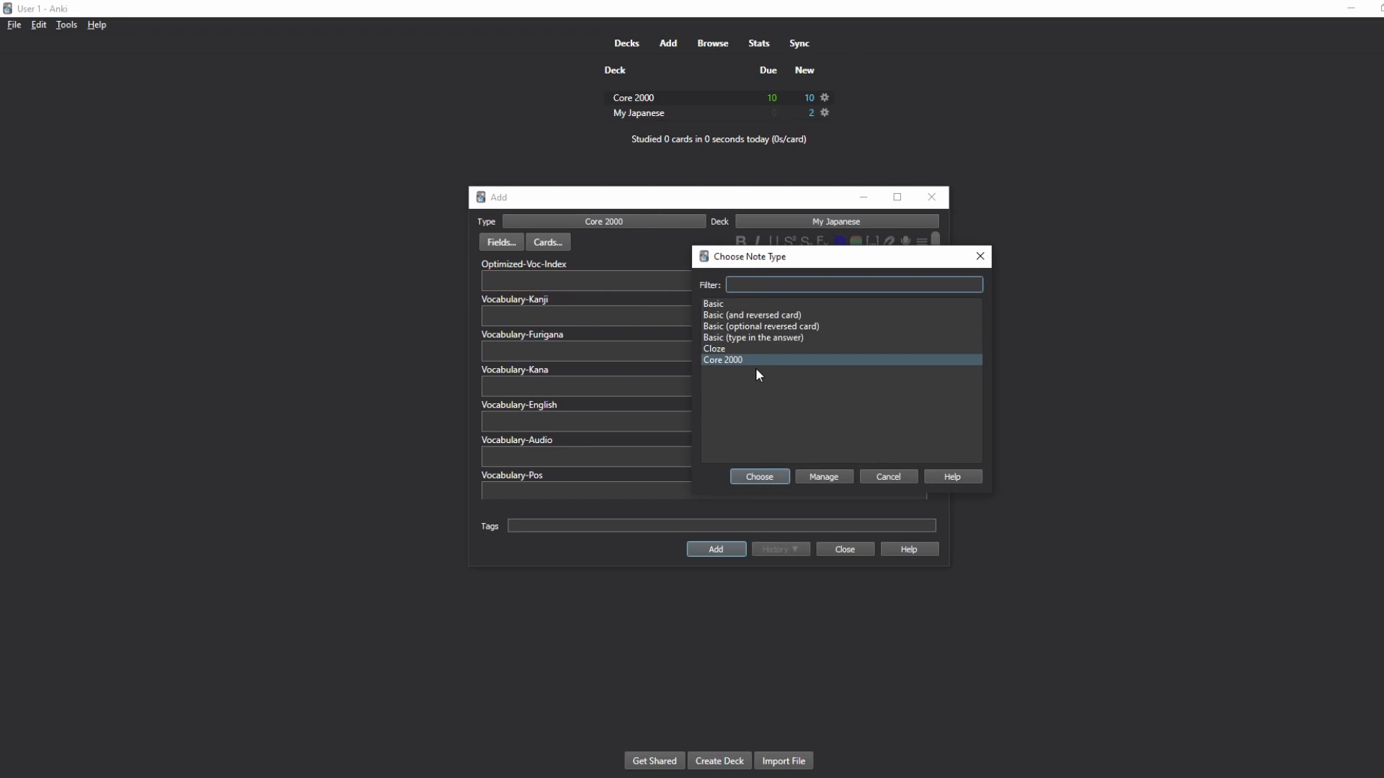
left_click(764, 479)
scroll(627, 422, "down", 10)
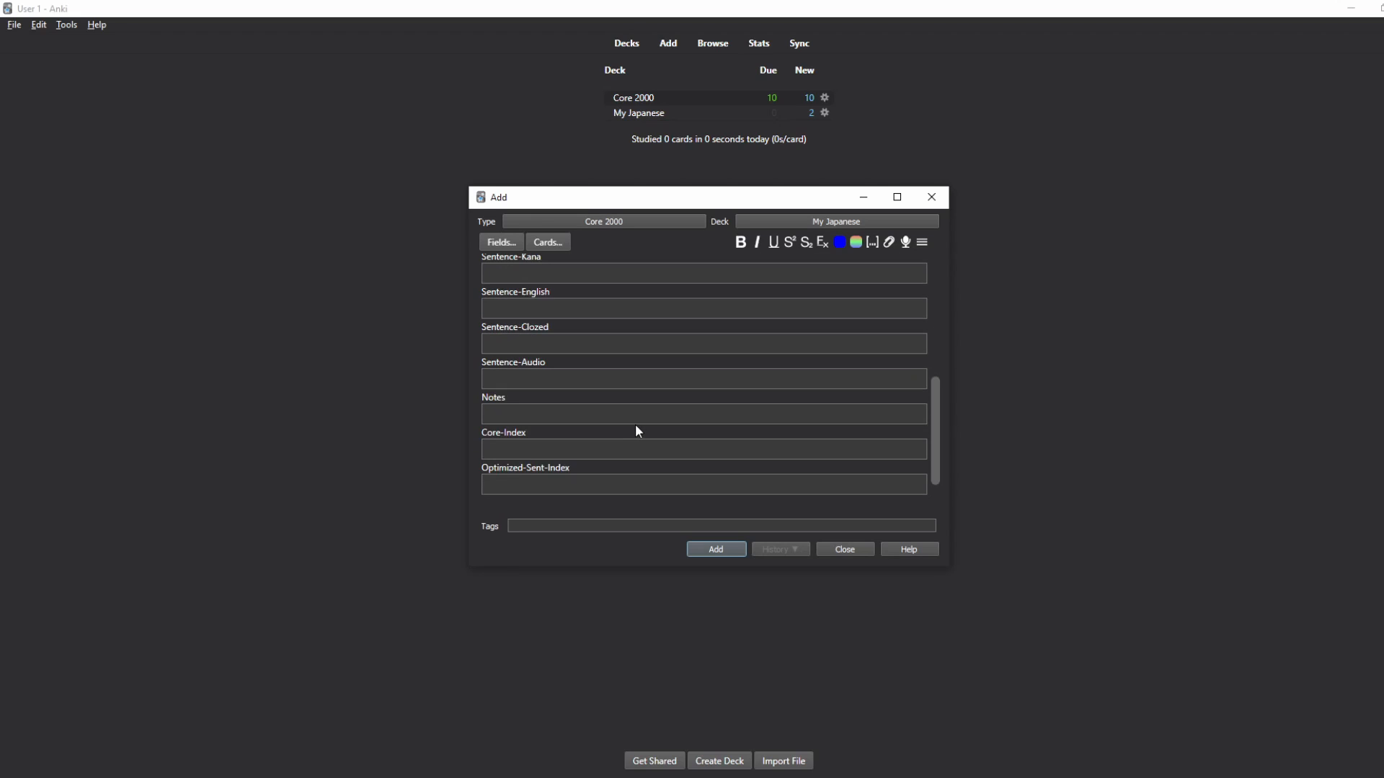
scroll(633, 418, "up", 10)
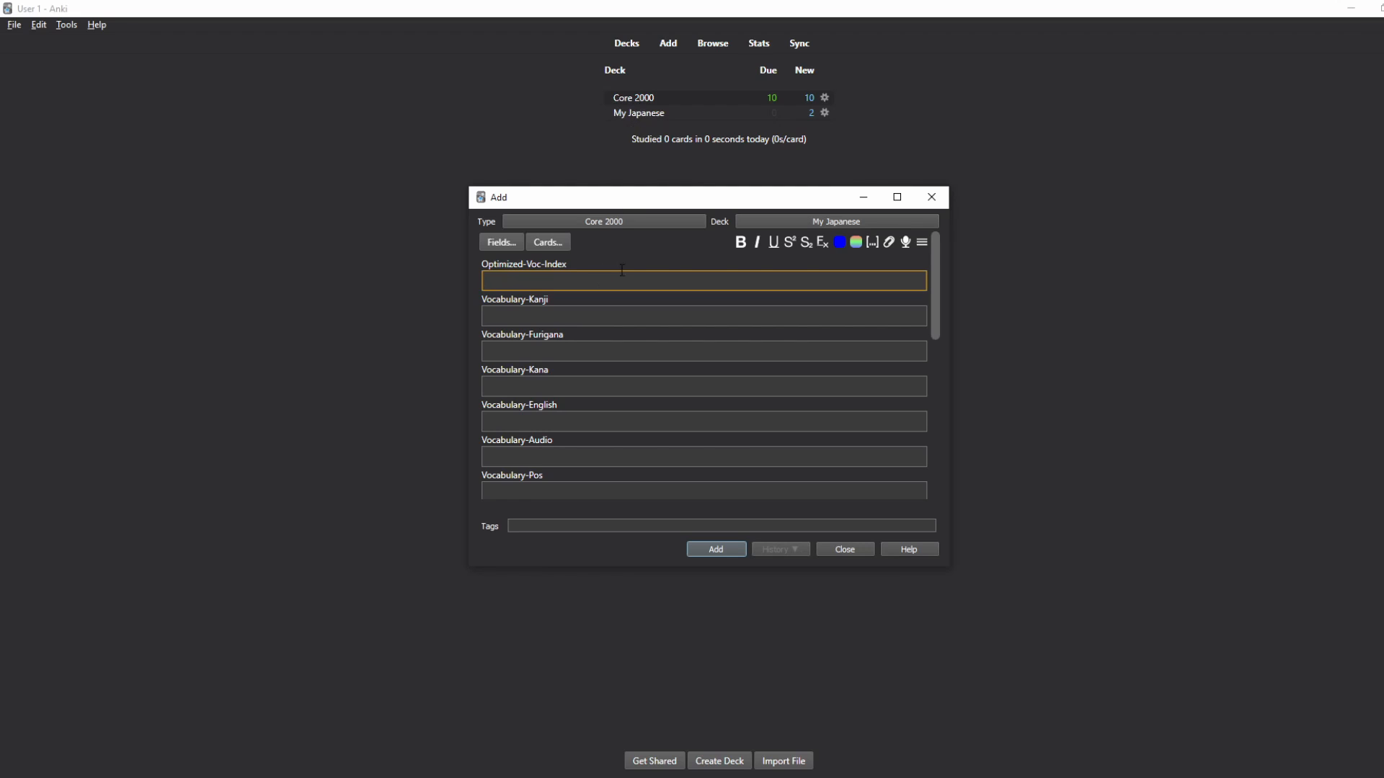
Step: Close the Add window without adding the note and open the card browser
left_click(932, 199)
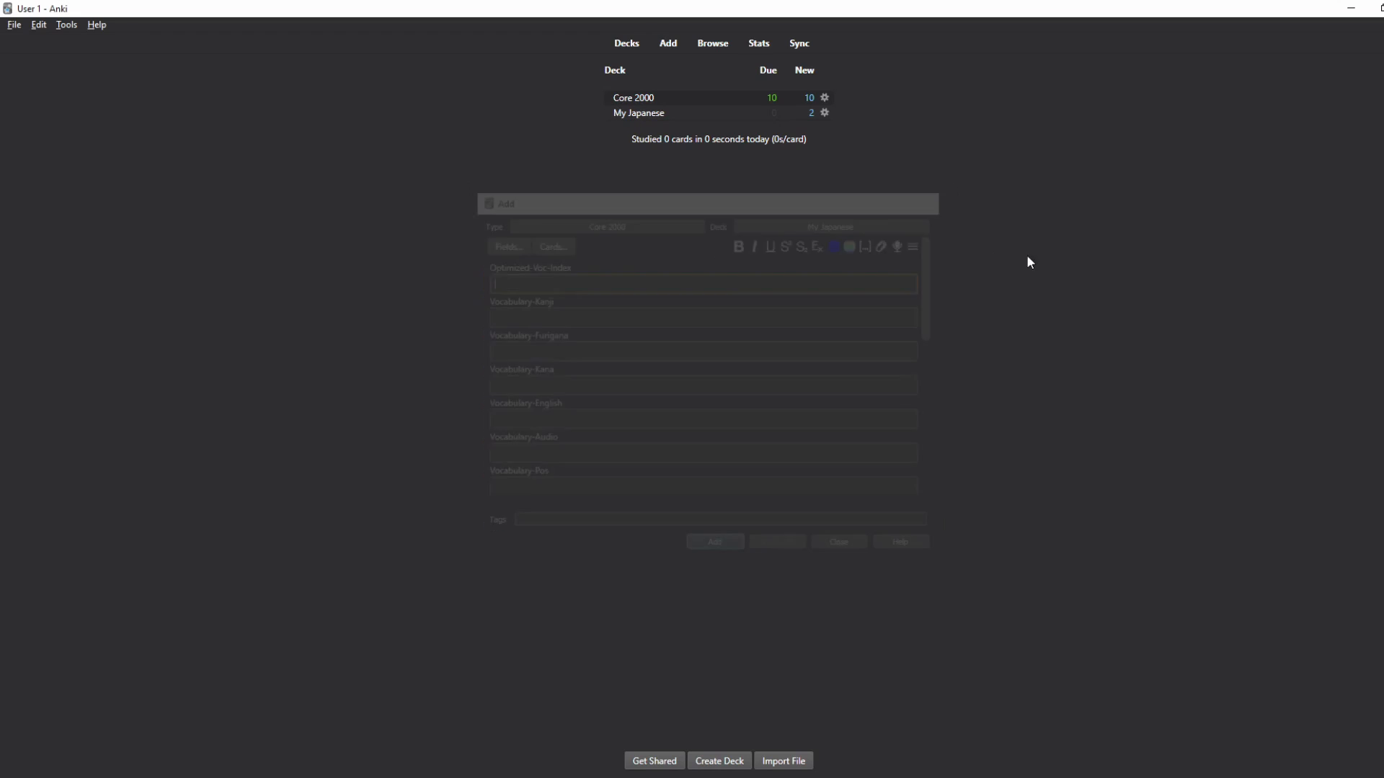
left_click(714, 45)
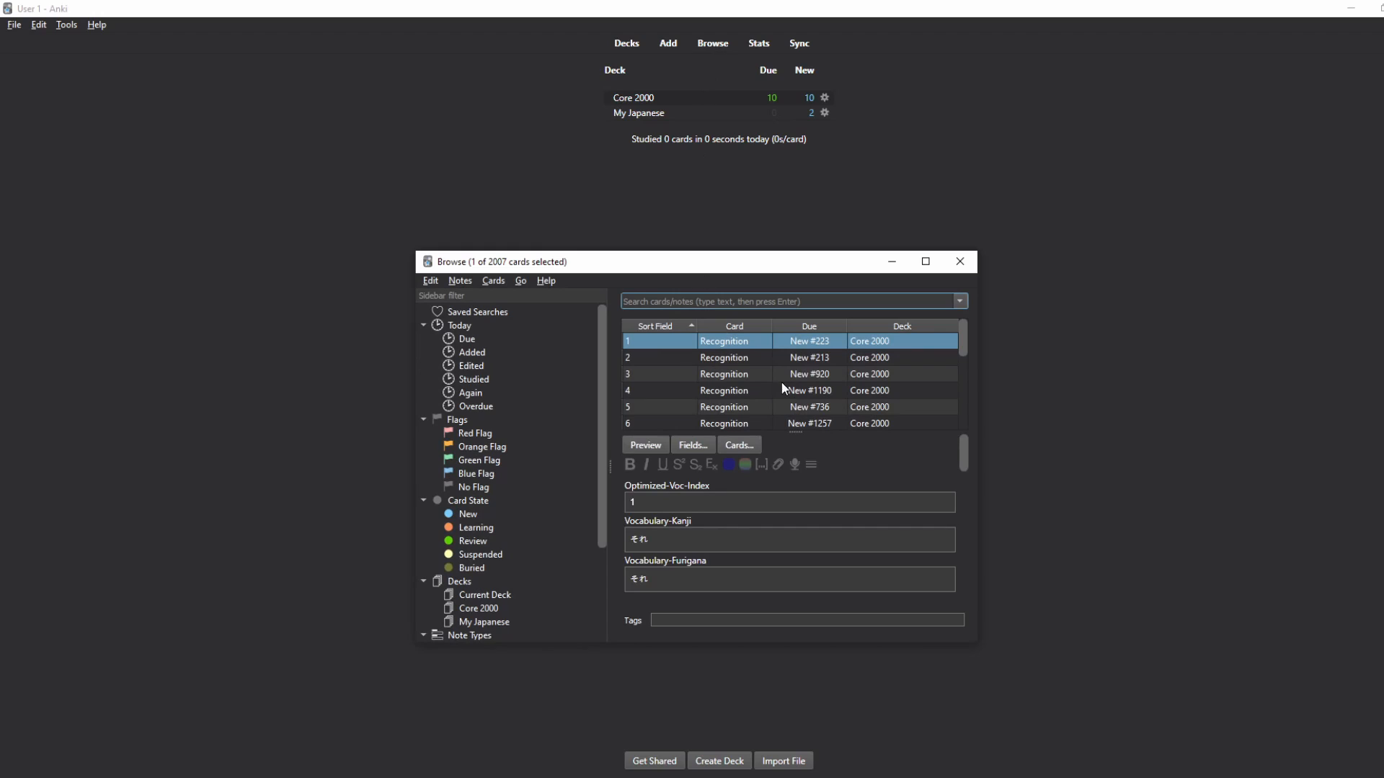
scroll(505, 454, "down", 3)
scroll(496, 451, "up", 3)
Step: Try the Added Today, Again Today and Overdue filters, then close the browser
left_click(472, 352)
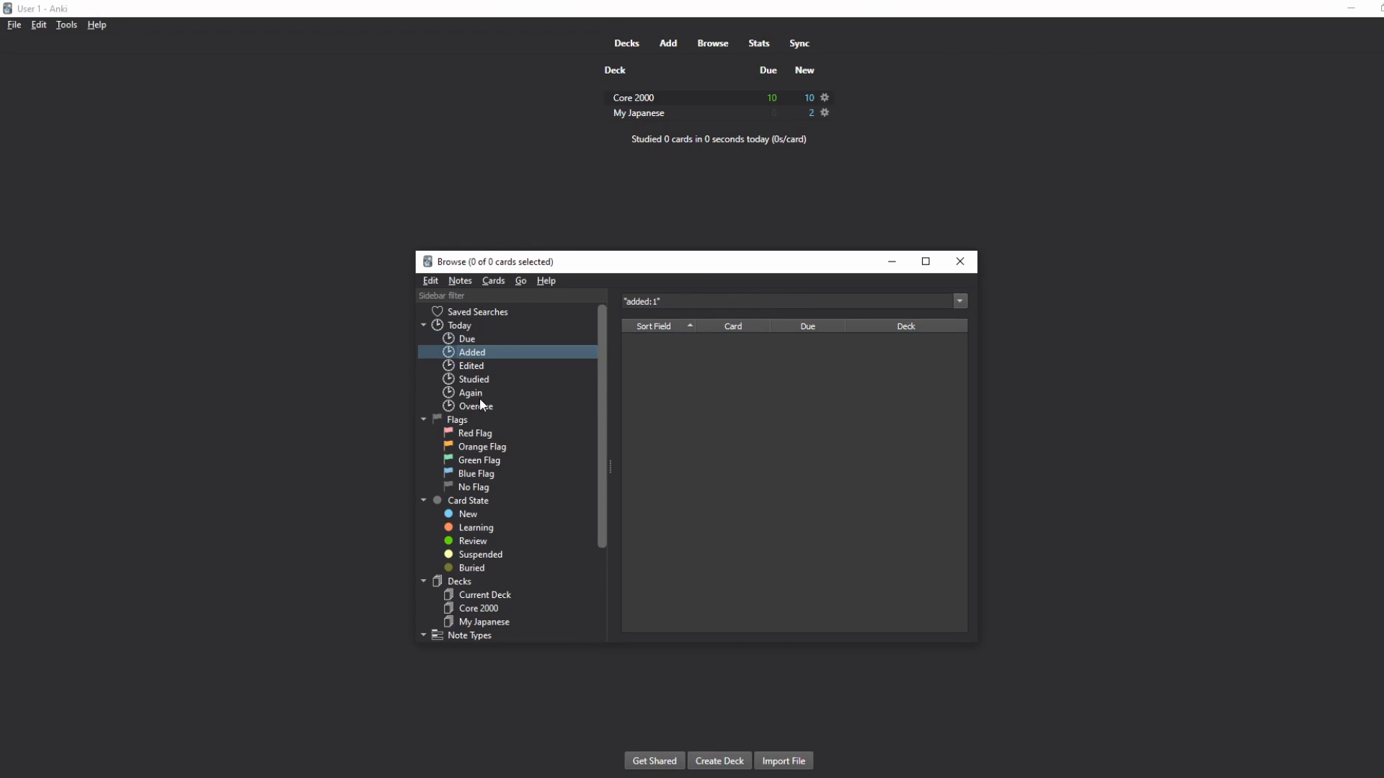
left_click(487, 394)
left_click(485, 407)
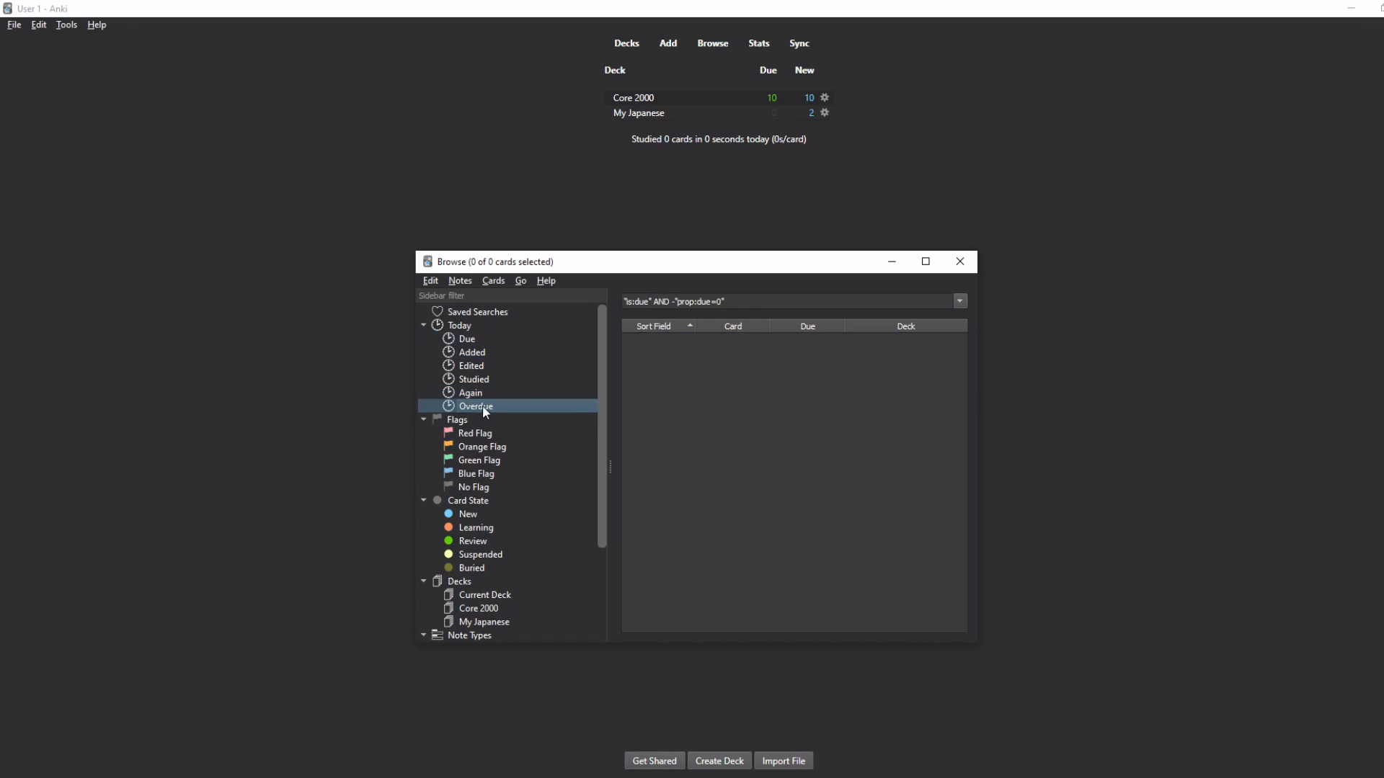
left_click(960, 261)
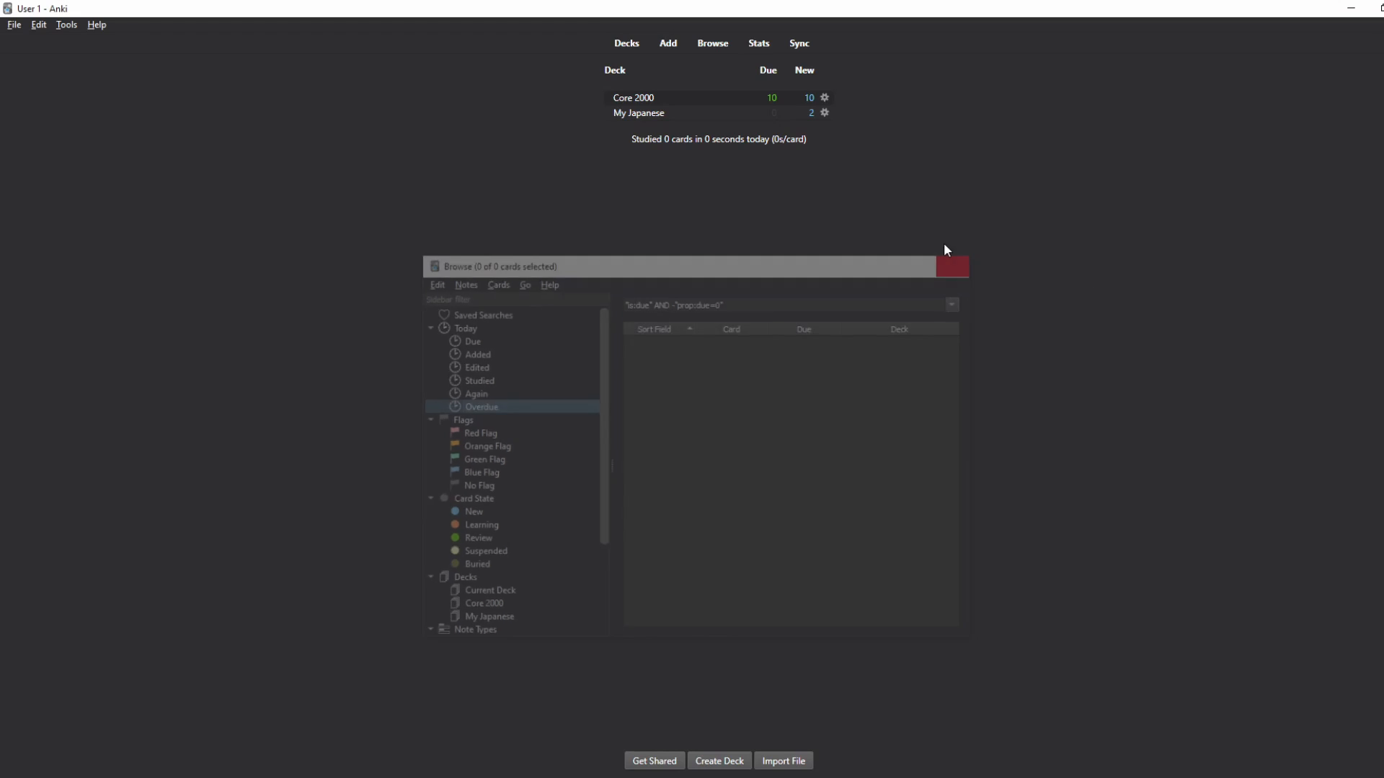
left_click(757, 46)
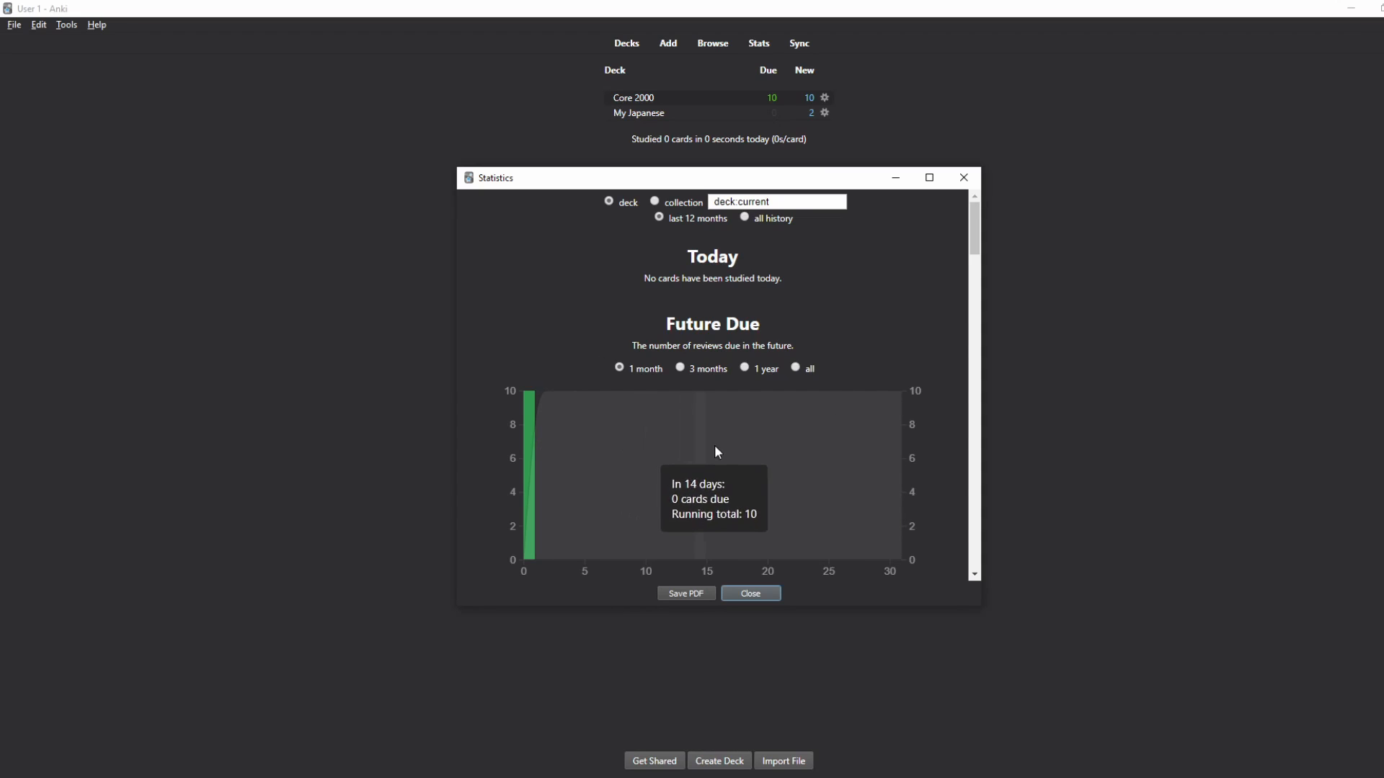
scroll(715, 444, "down", 5)
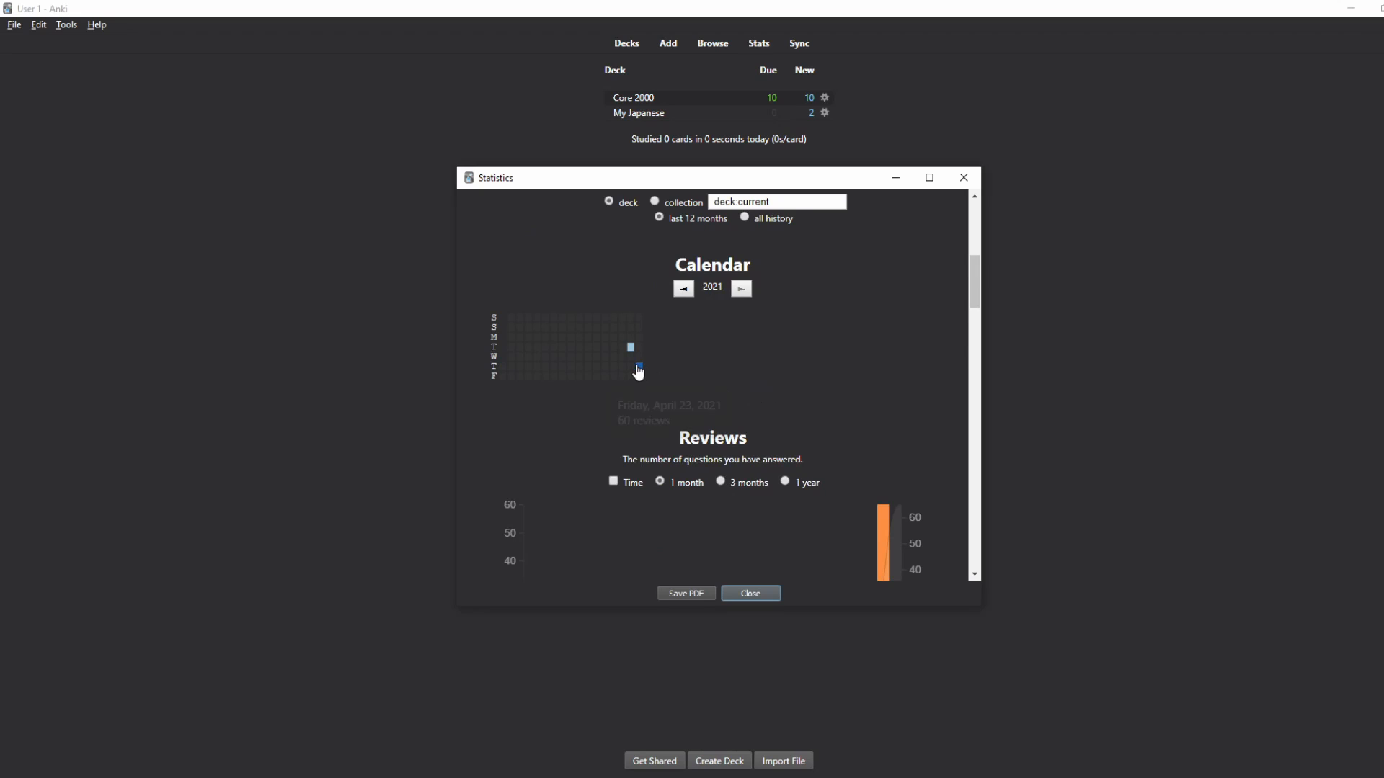
mouse_move(639, 369)
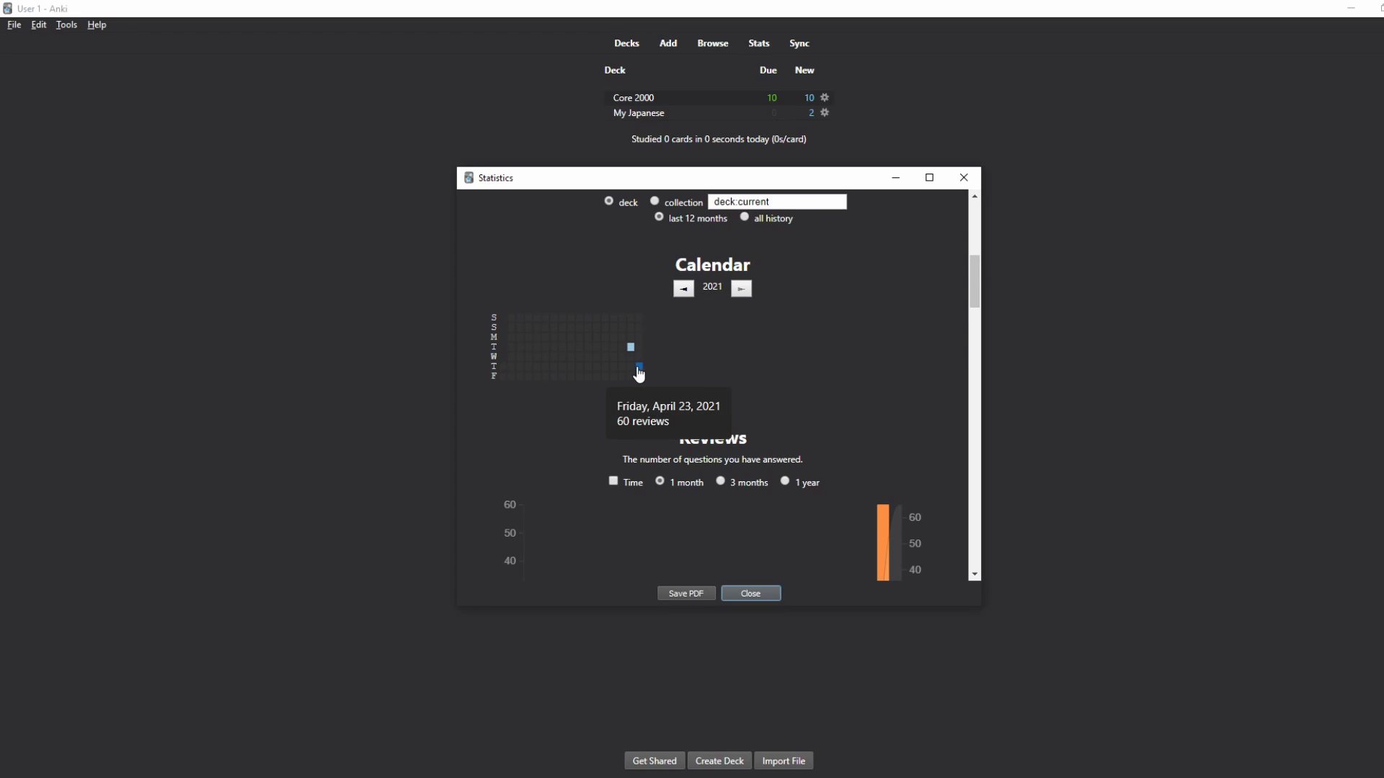
scroll(589, 384, "down", 5)
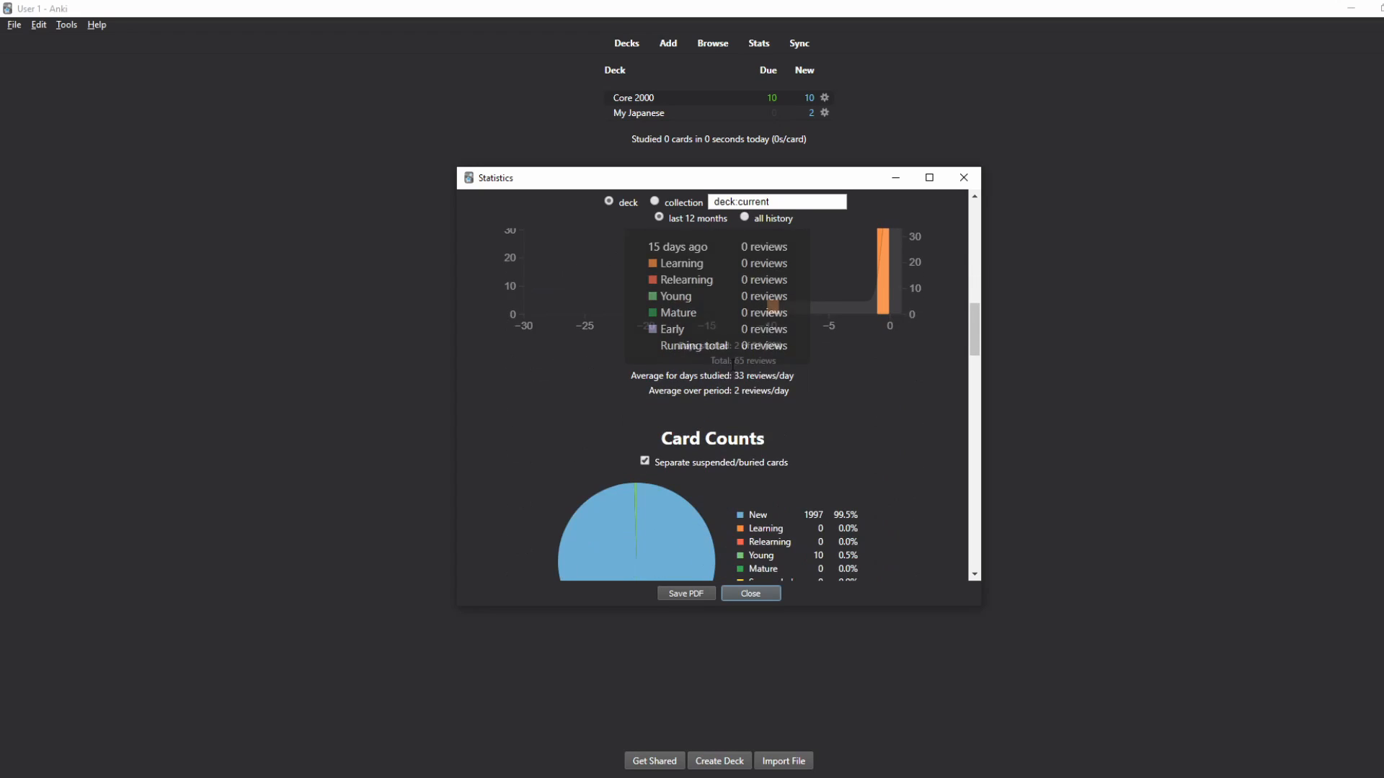
scroll(837, 379, "down", 3)
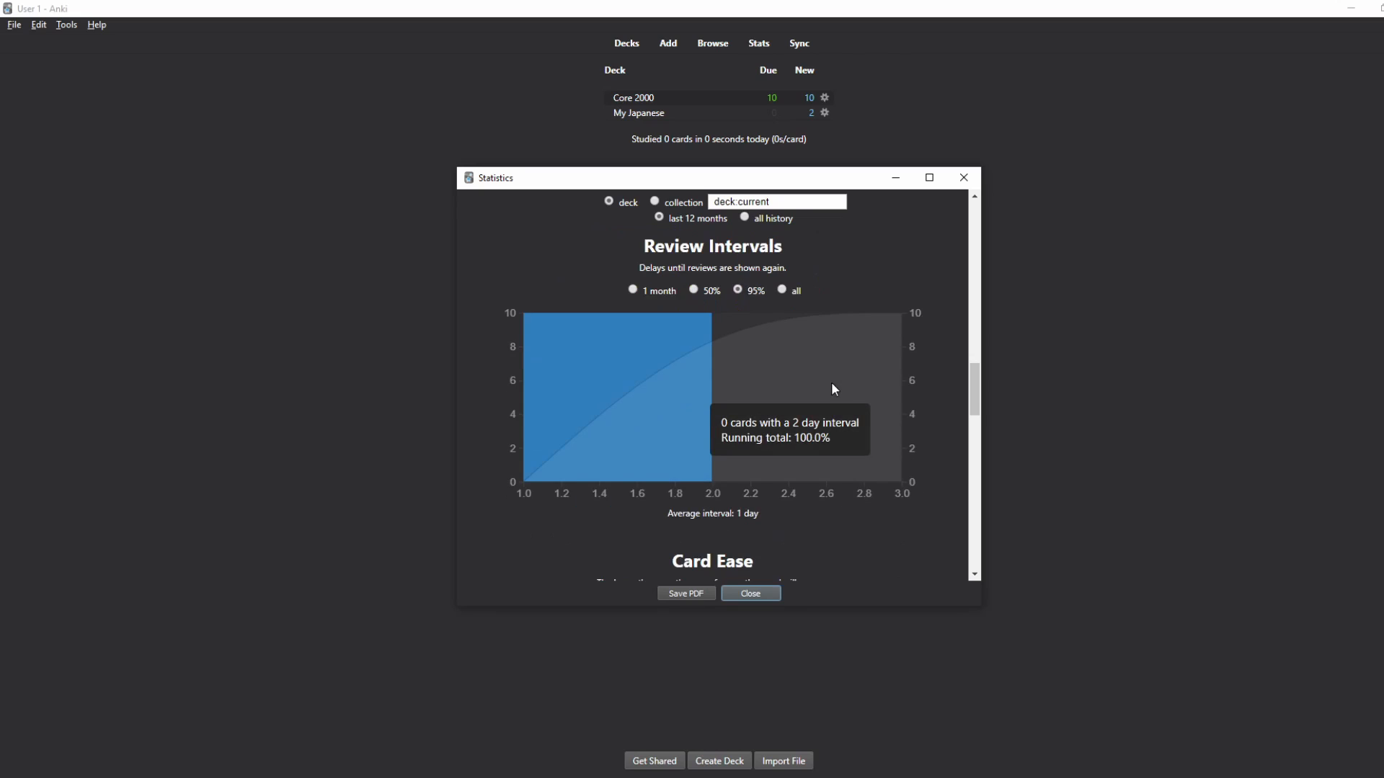
left_click(963, 178)
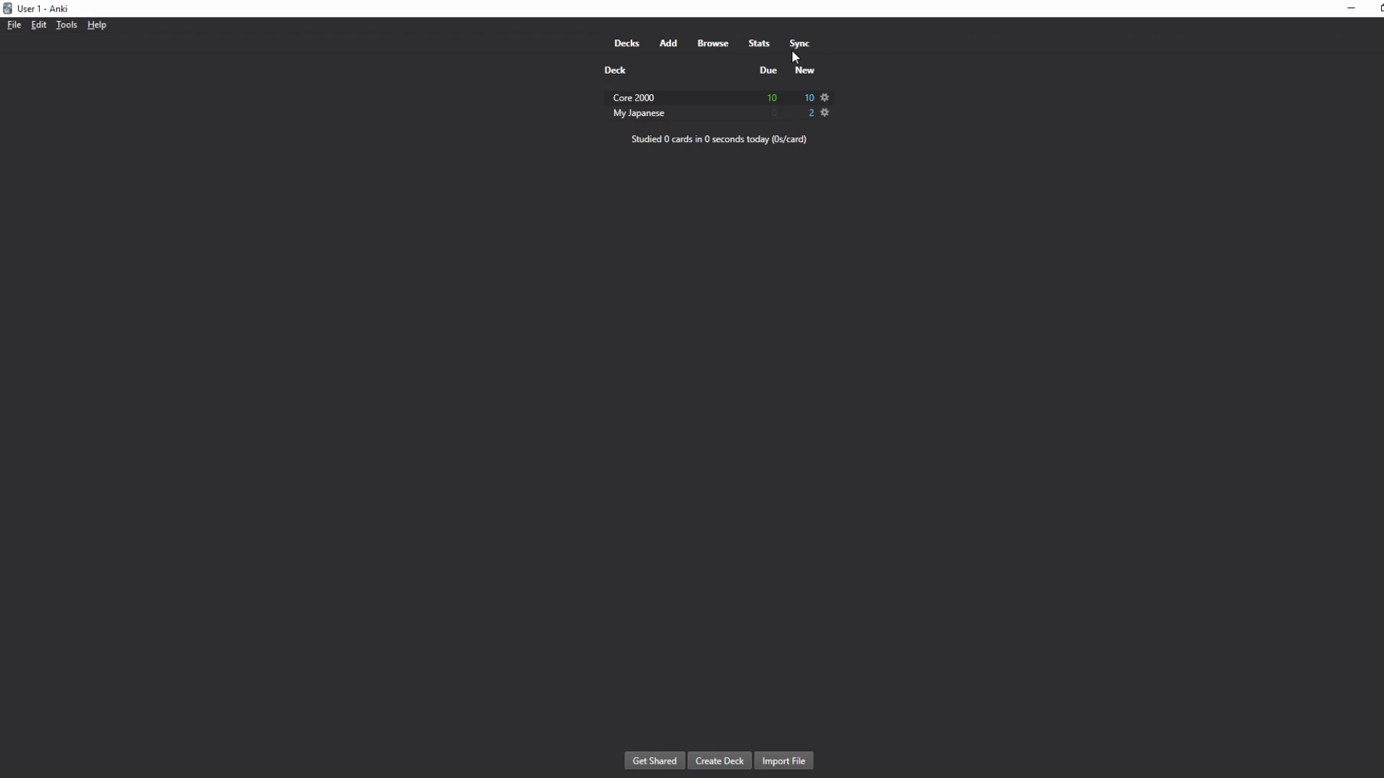
left_click(634, 101)
left_click(803, 149)
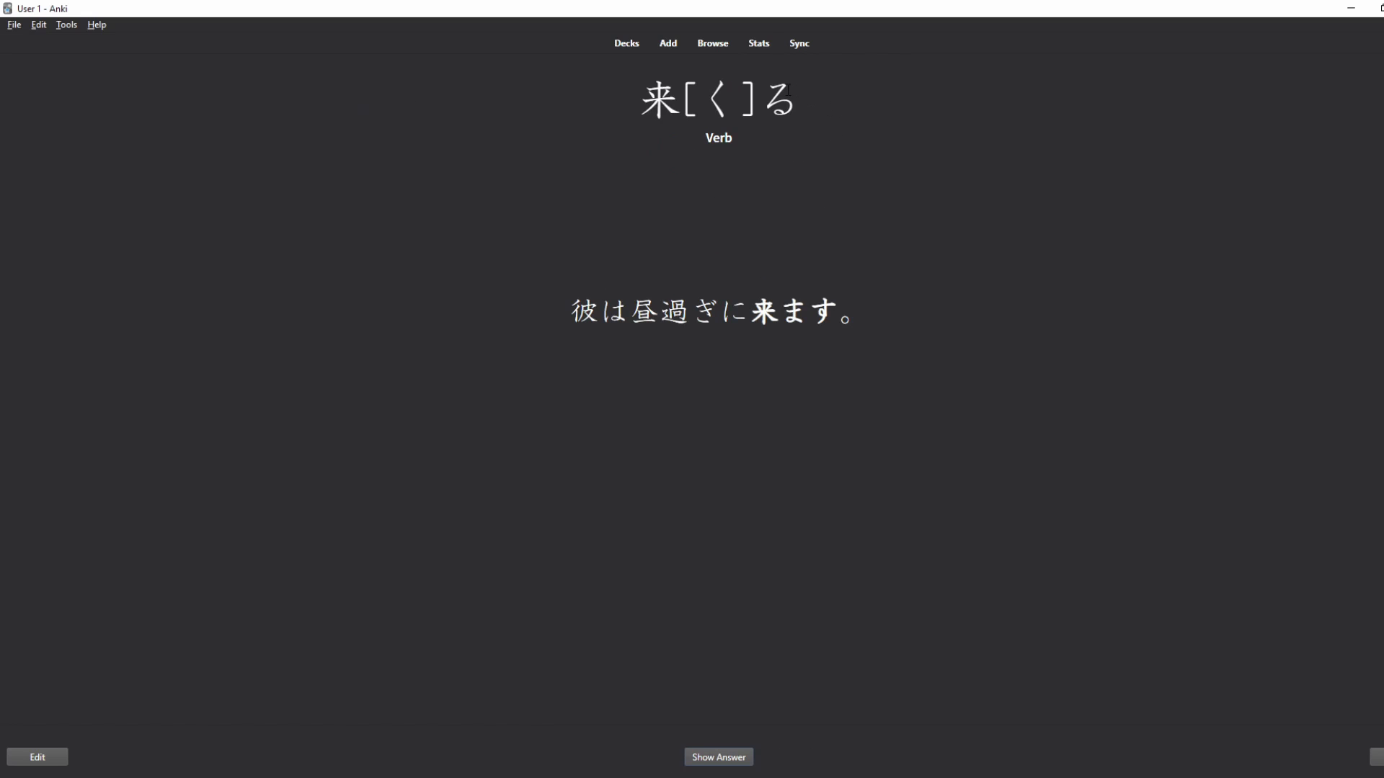
left_click_drag(788, 90, 690, 99)
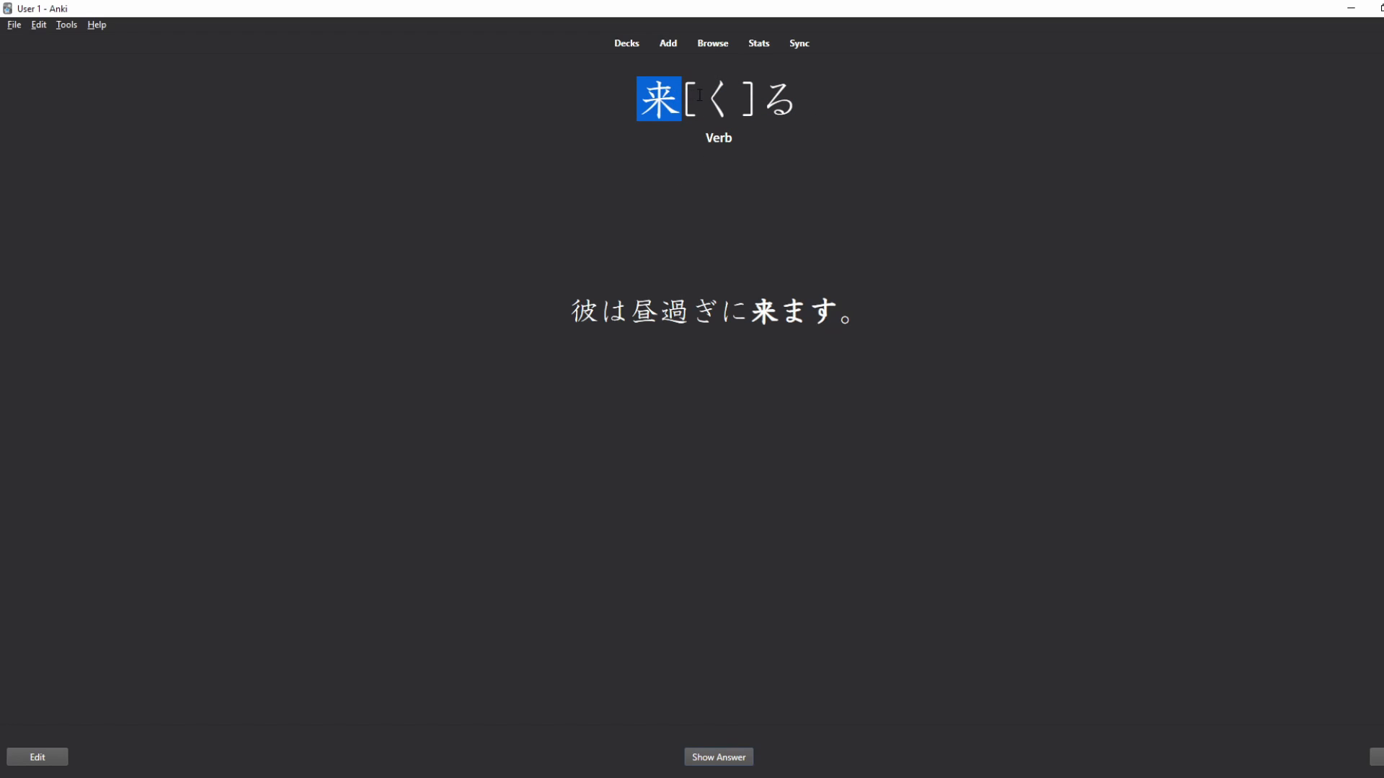
mouse_move(699, 95)
left_mouse_down()
mouse_move(815, 105)
mouse_move(698, 101)
left_mouse_up()
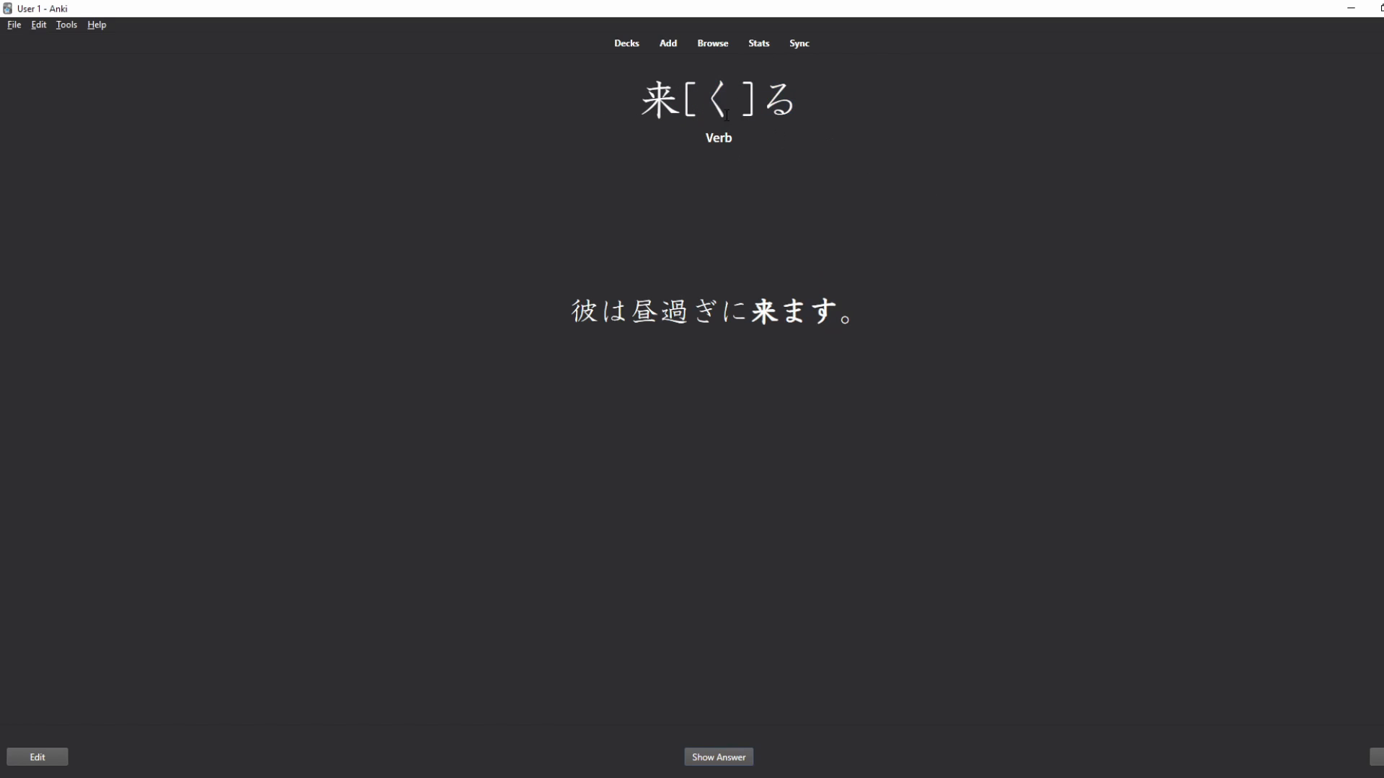
left_click_drag(676, 94, 634, 157)
left_click(870, 94)
left_click_drag(849, 96, 775, 235)
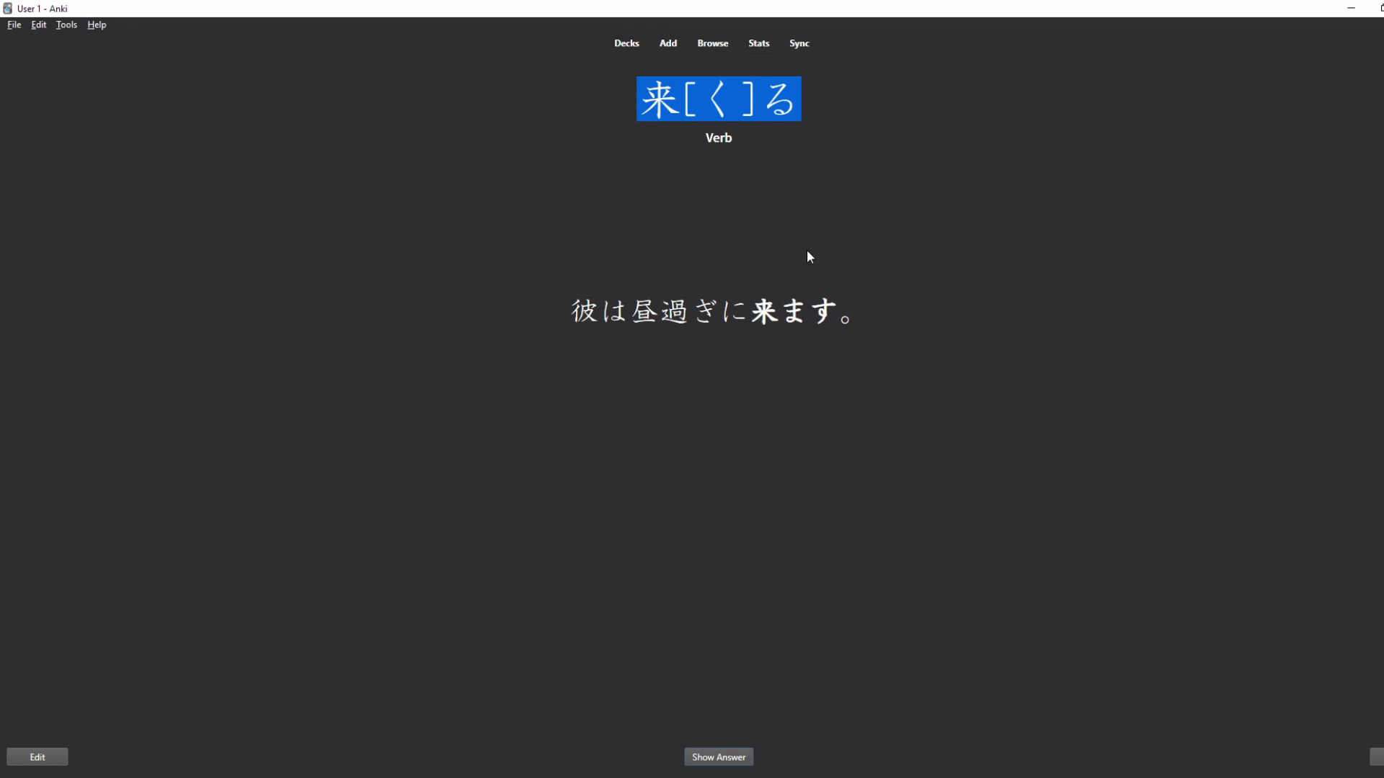
left_click(774, 239)
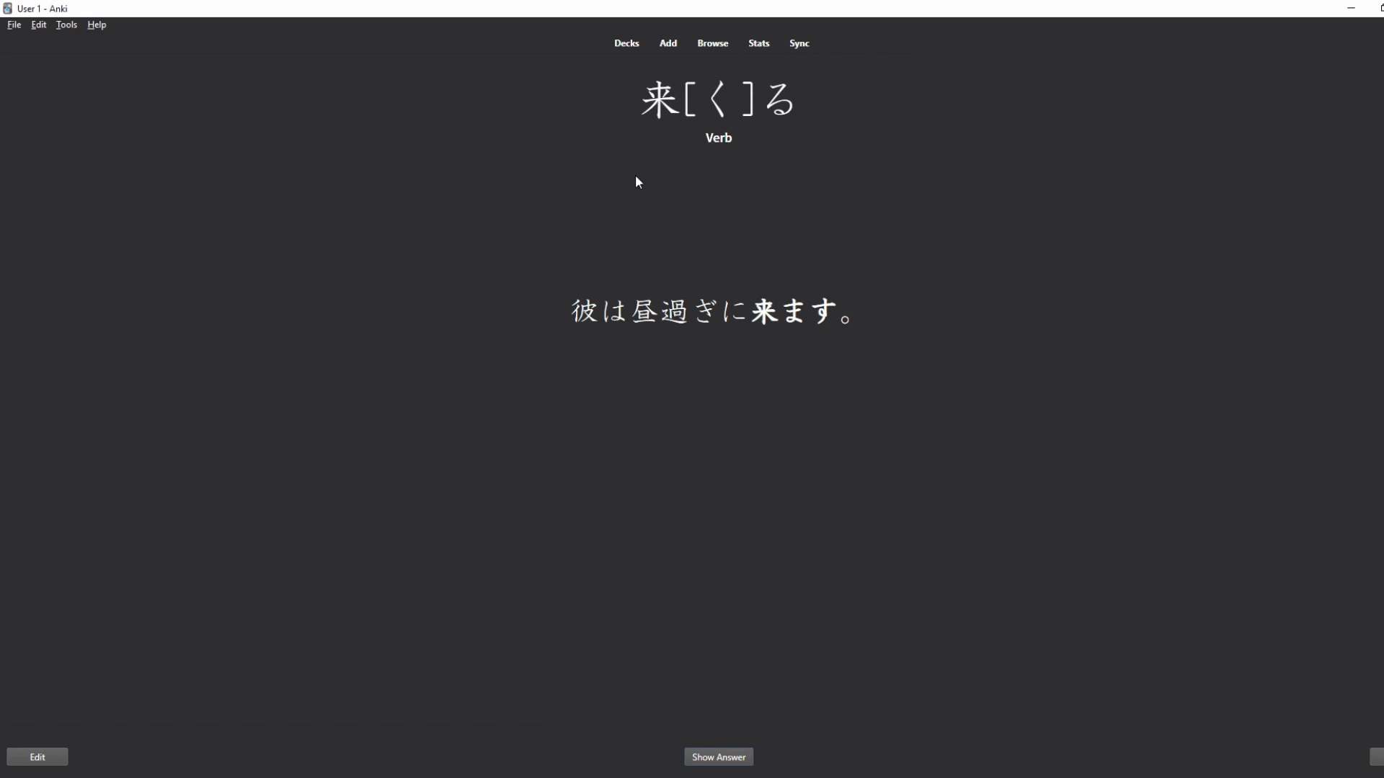
left_click(21, 755)
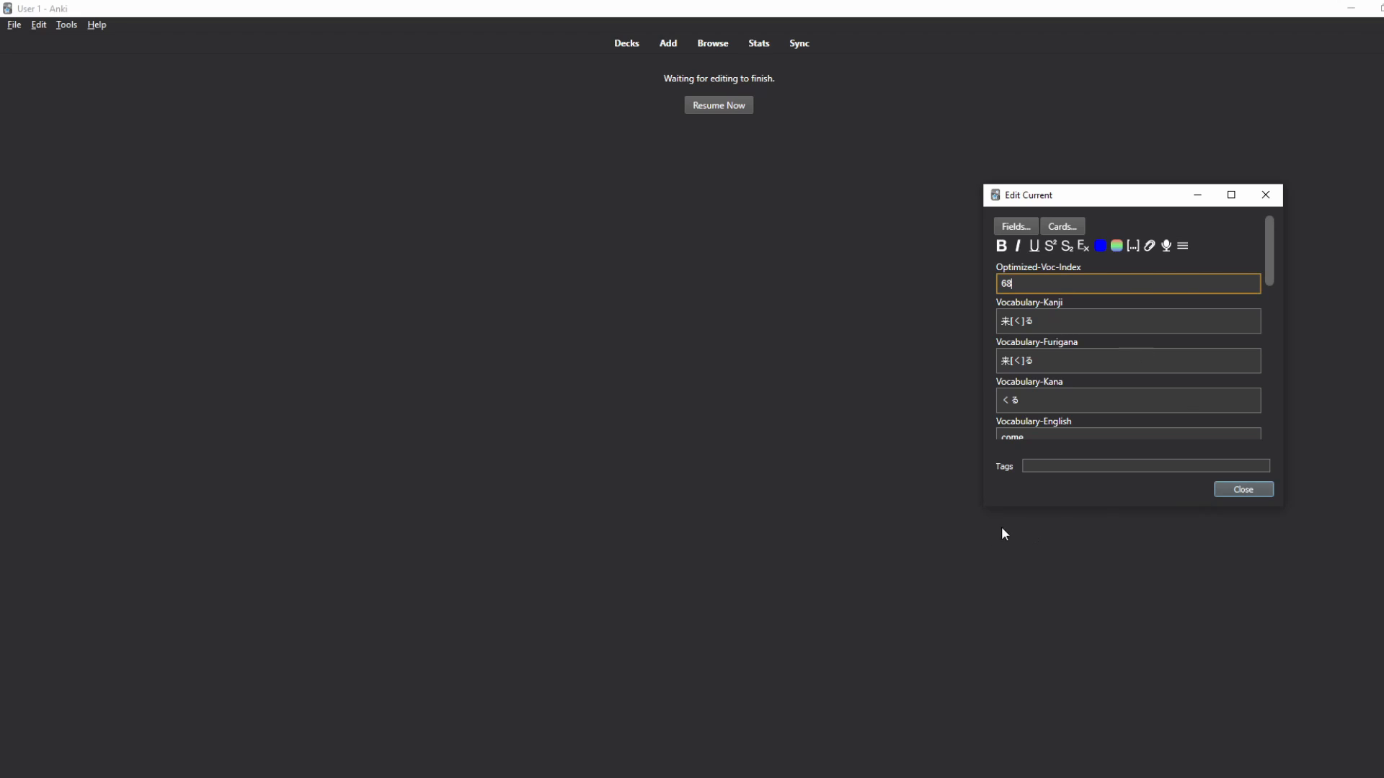
left_click_drag(984, 508, 849, 642)
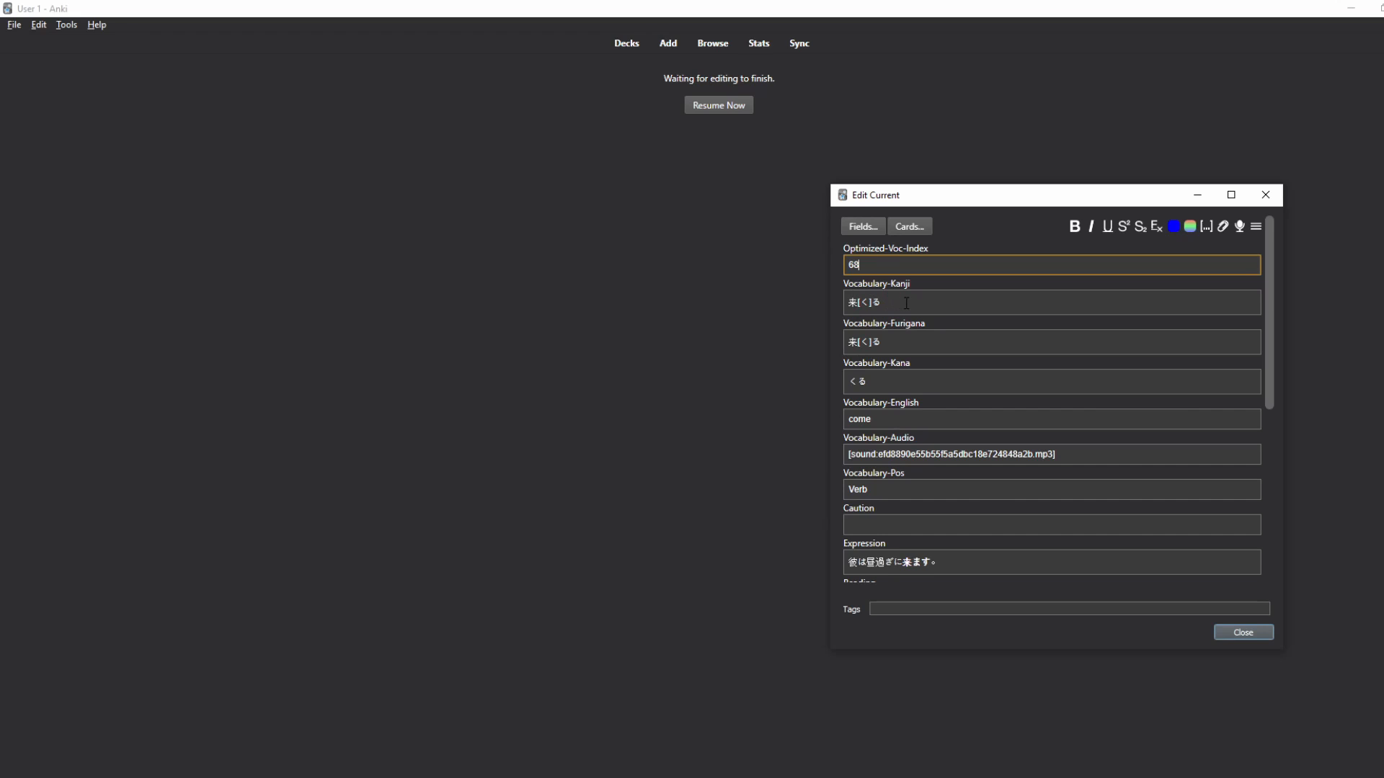
key("Tab")
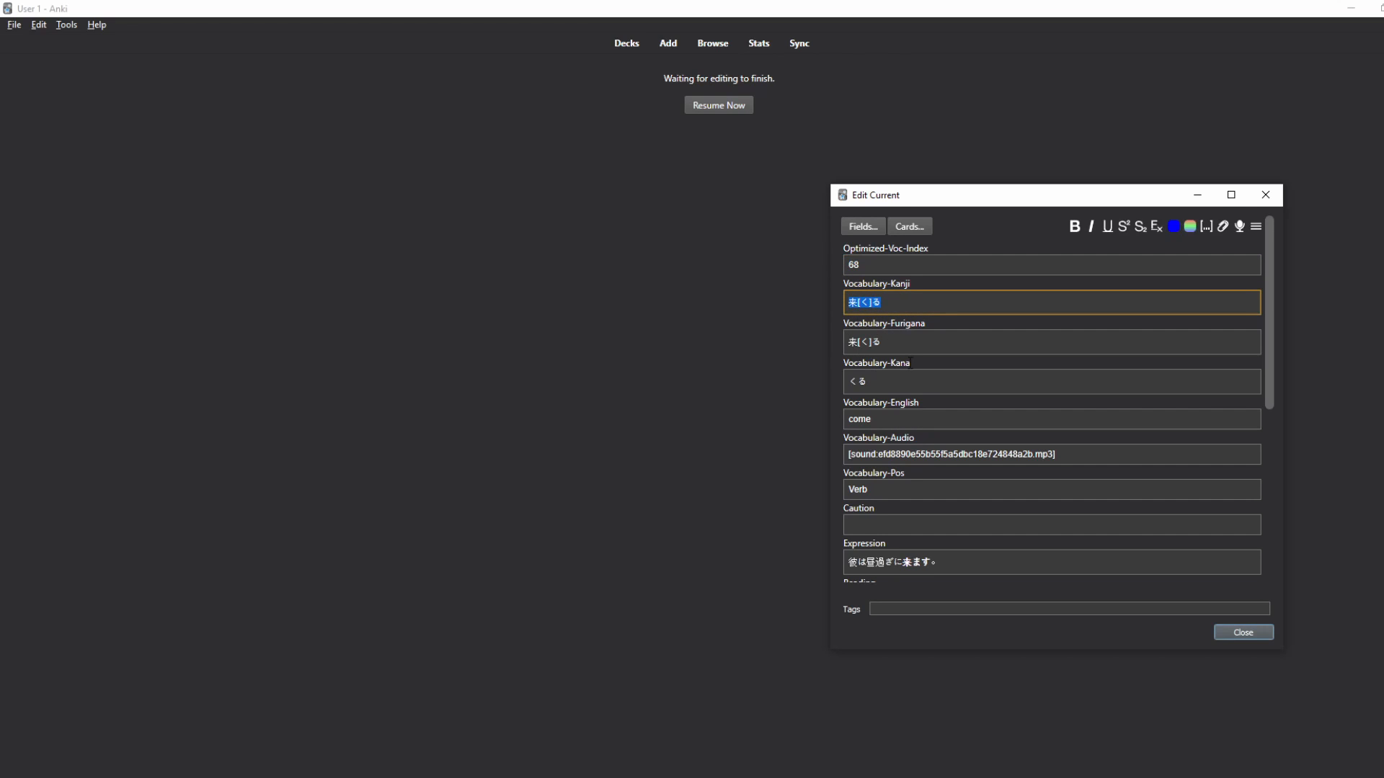
scroll(895, 426, "down", 3)
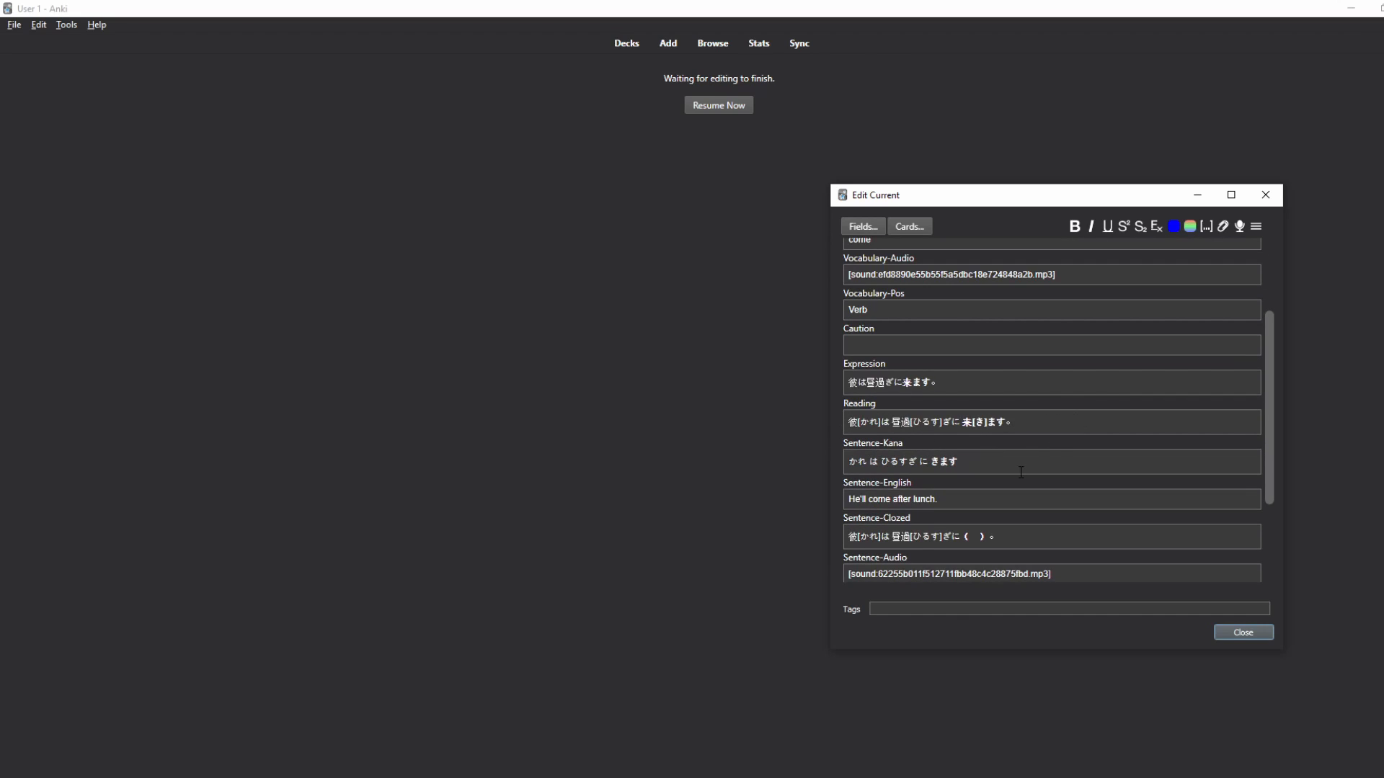
left_click_drag(965, 462, 840, 475)
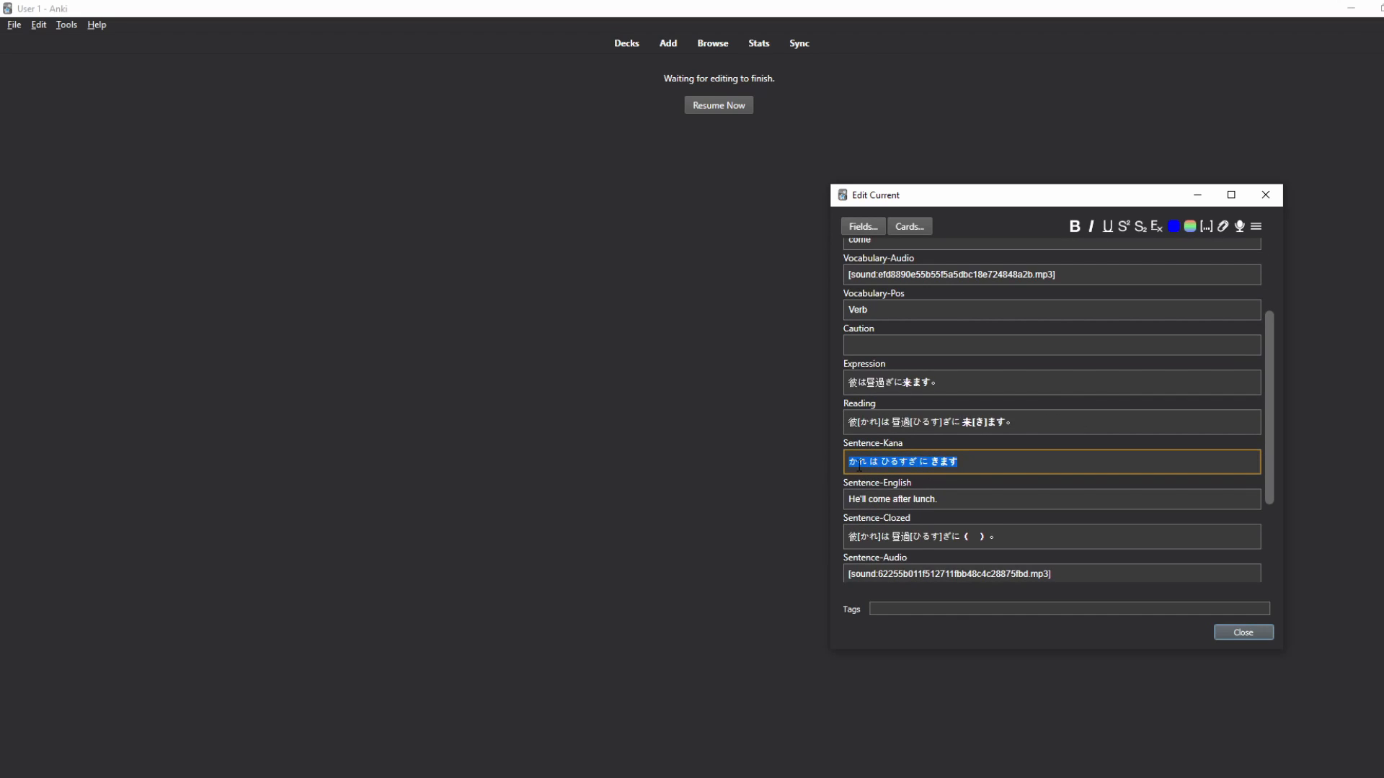
left_click(1242, 633)
left_click_drag(793, 101, 686, 149)
left_click_drag(870, 340, 525, 309)
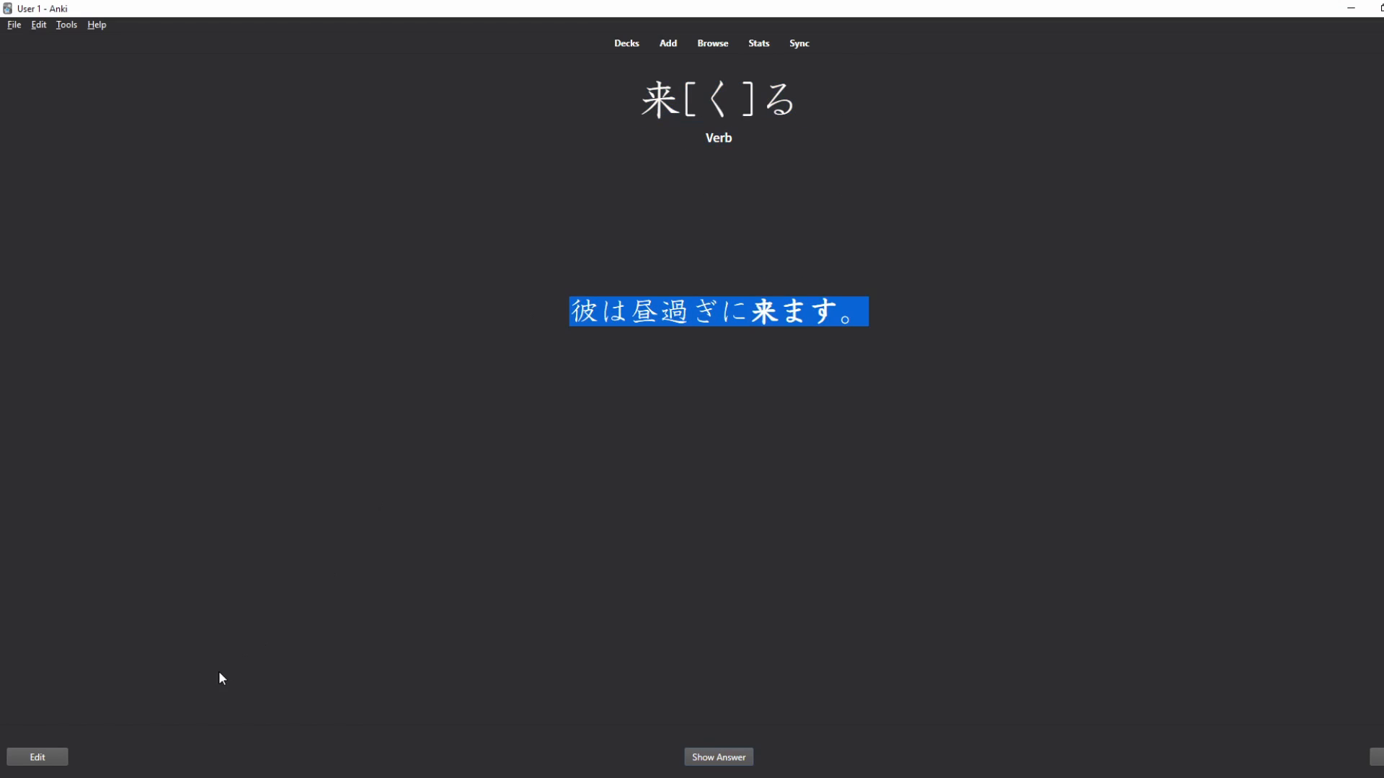
left_click(35, 760)
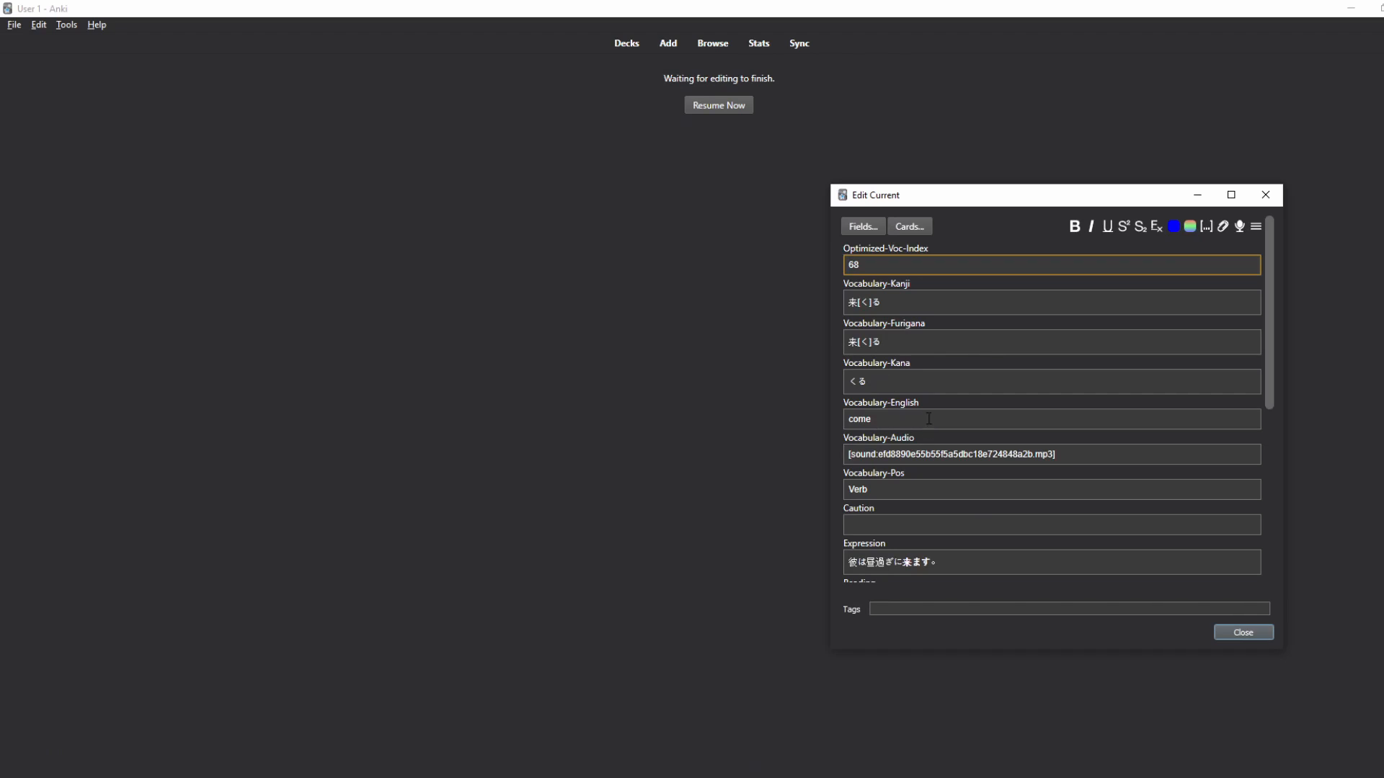
left_click_drag(917, 290, 845, 297)
scroll(882, 387, "down", 5)
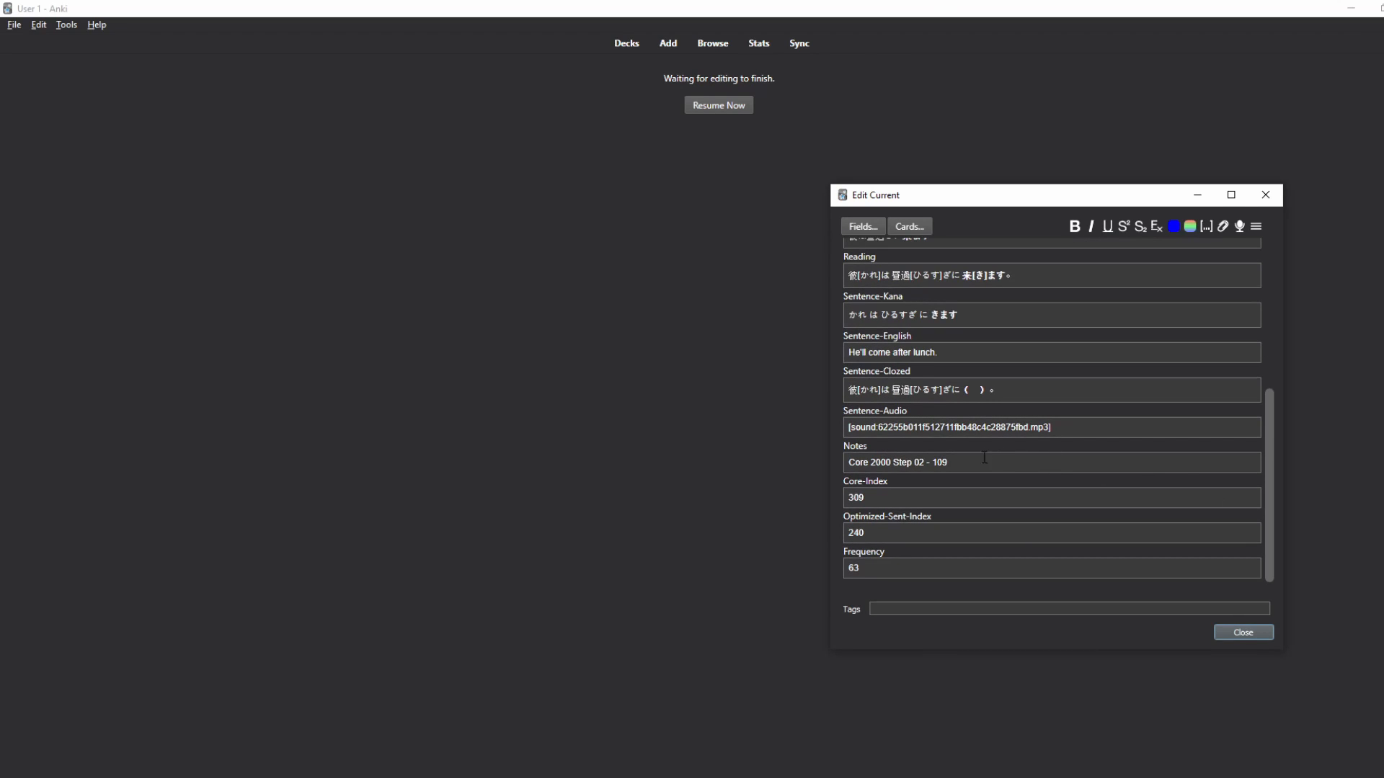
scroll(937, 405, "up", 2)
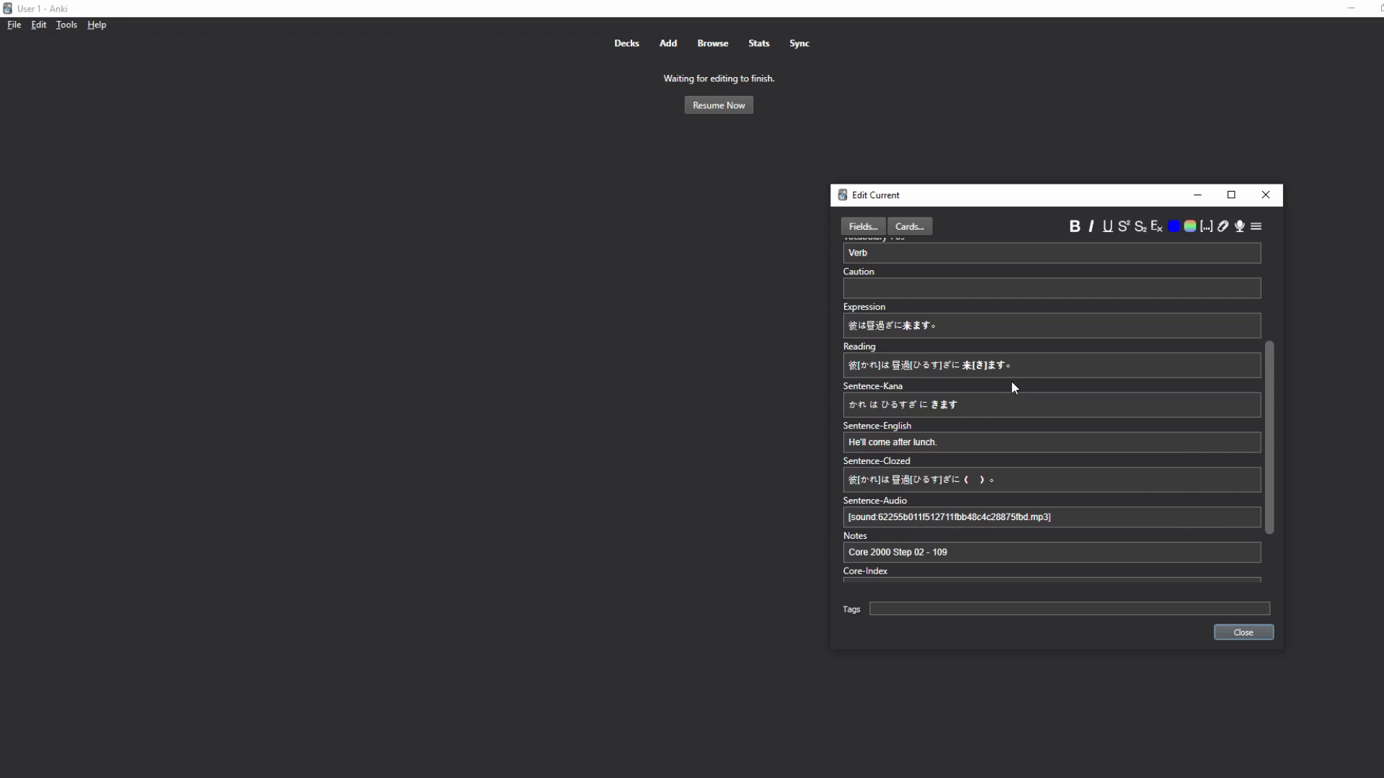
scroll(1013, 387, "up", 3)
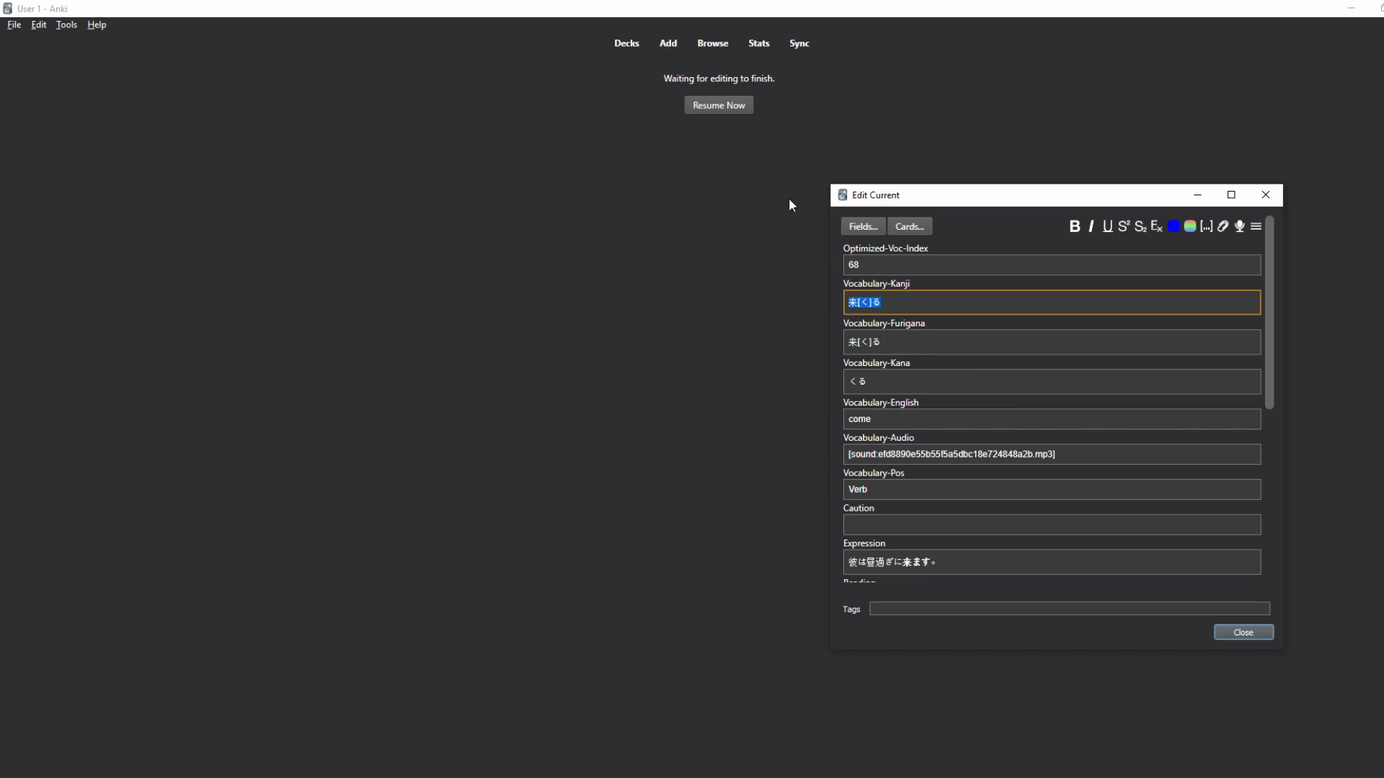
left_click(1267, 194)
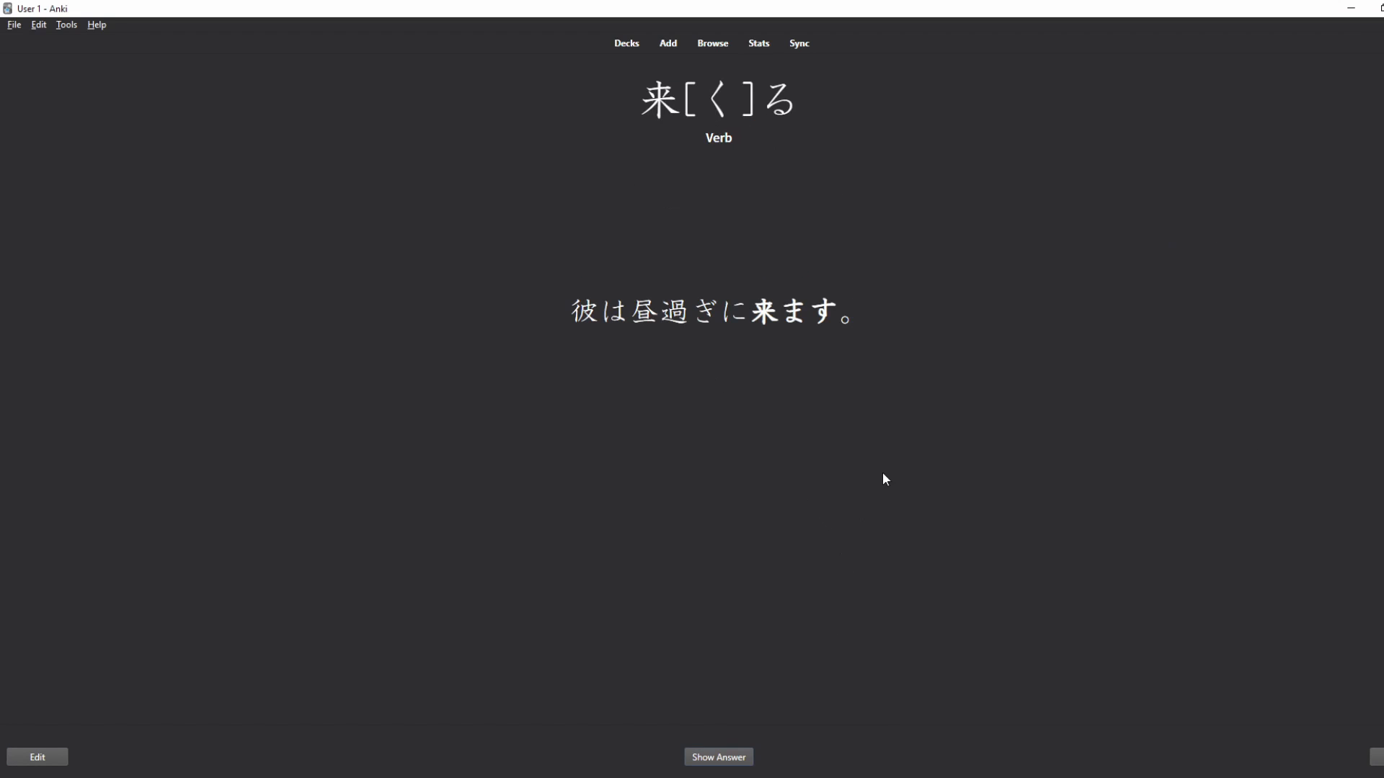
left_click(722, 763)
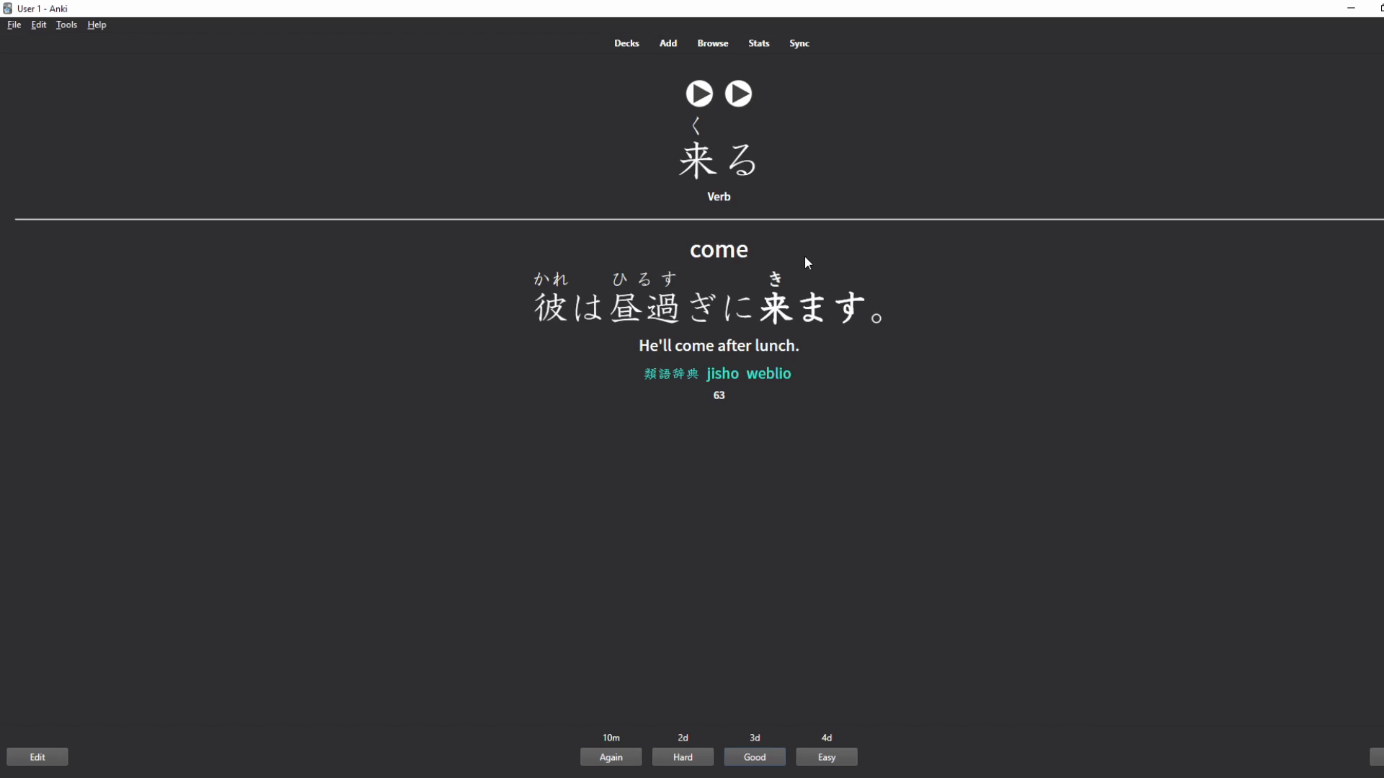
left_click_drag(722, 157, 686, 159)
left_click(680, 159)
double_click(696, 125)
left_click_drag(771, 166, 721, 162)
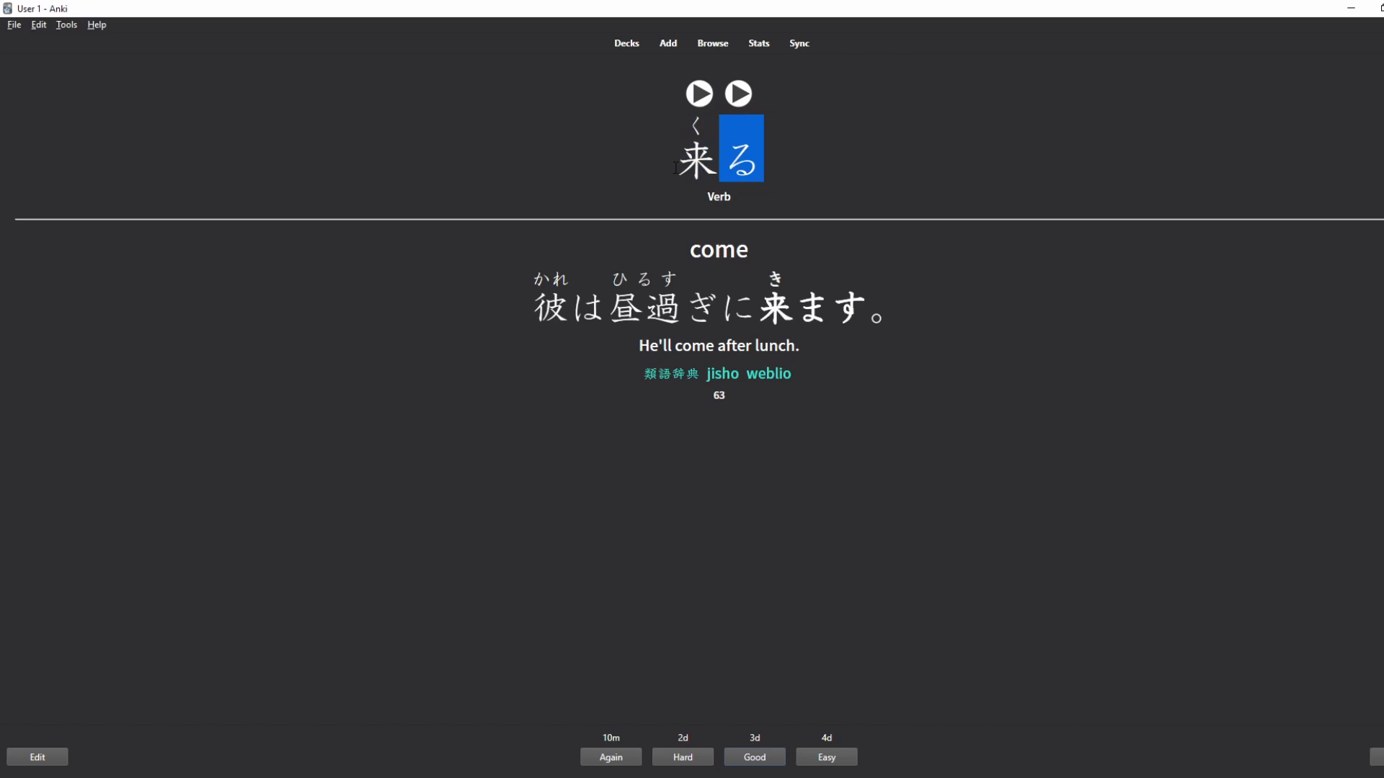
left_click(37, 757)
left_click_drag(885, 387, 852, 382)
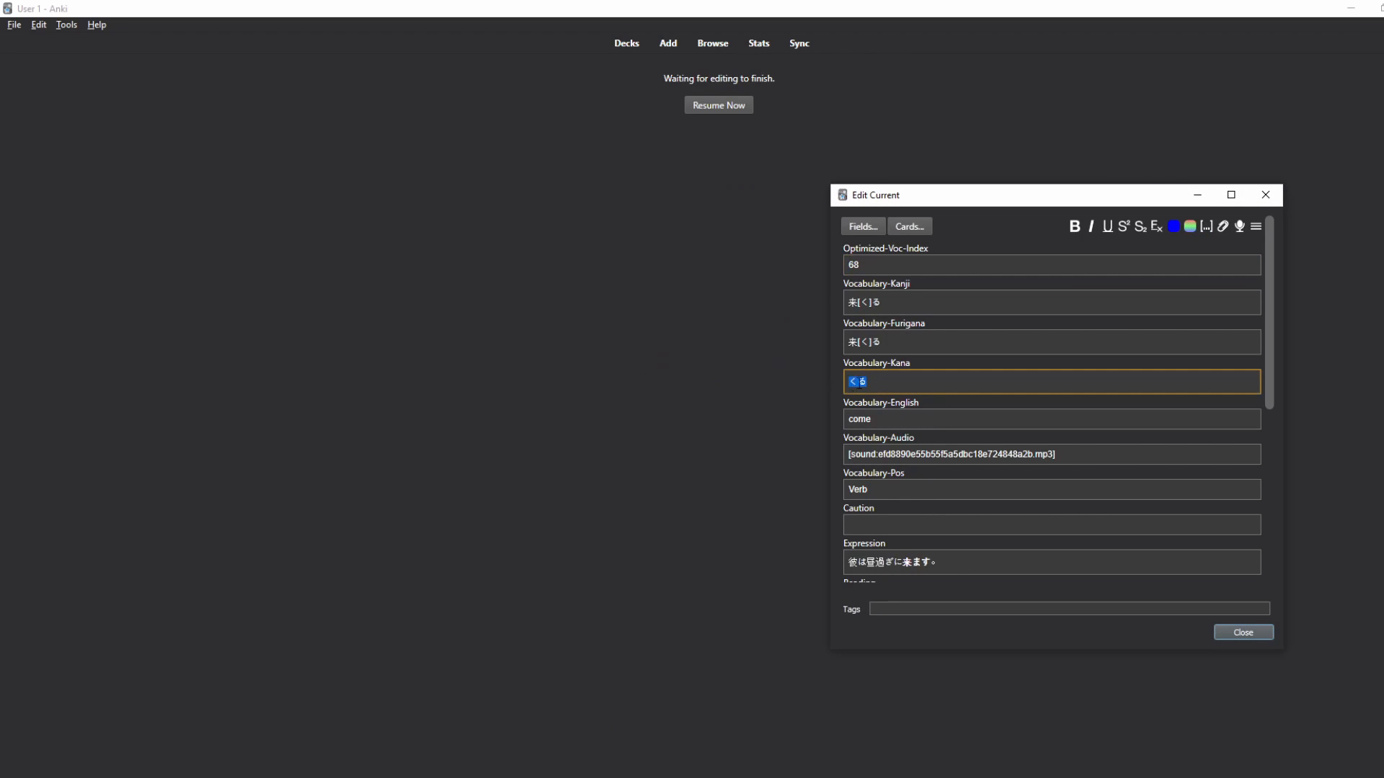
left_click_drag(907, 341, 824, 343)
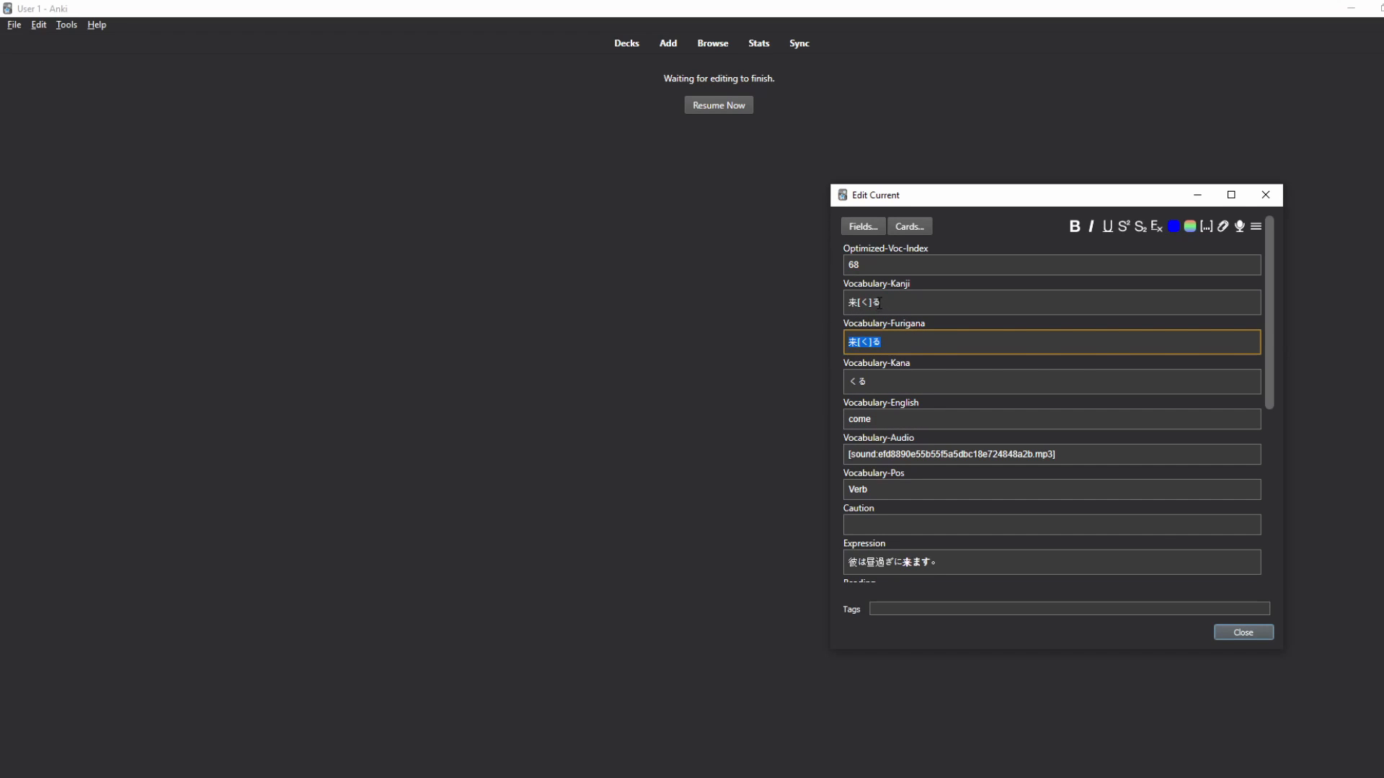
left_click_drag(879, 302, 849, 302)
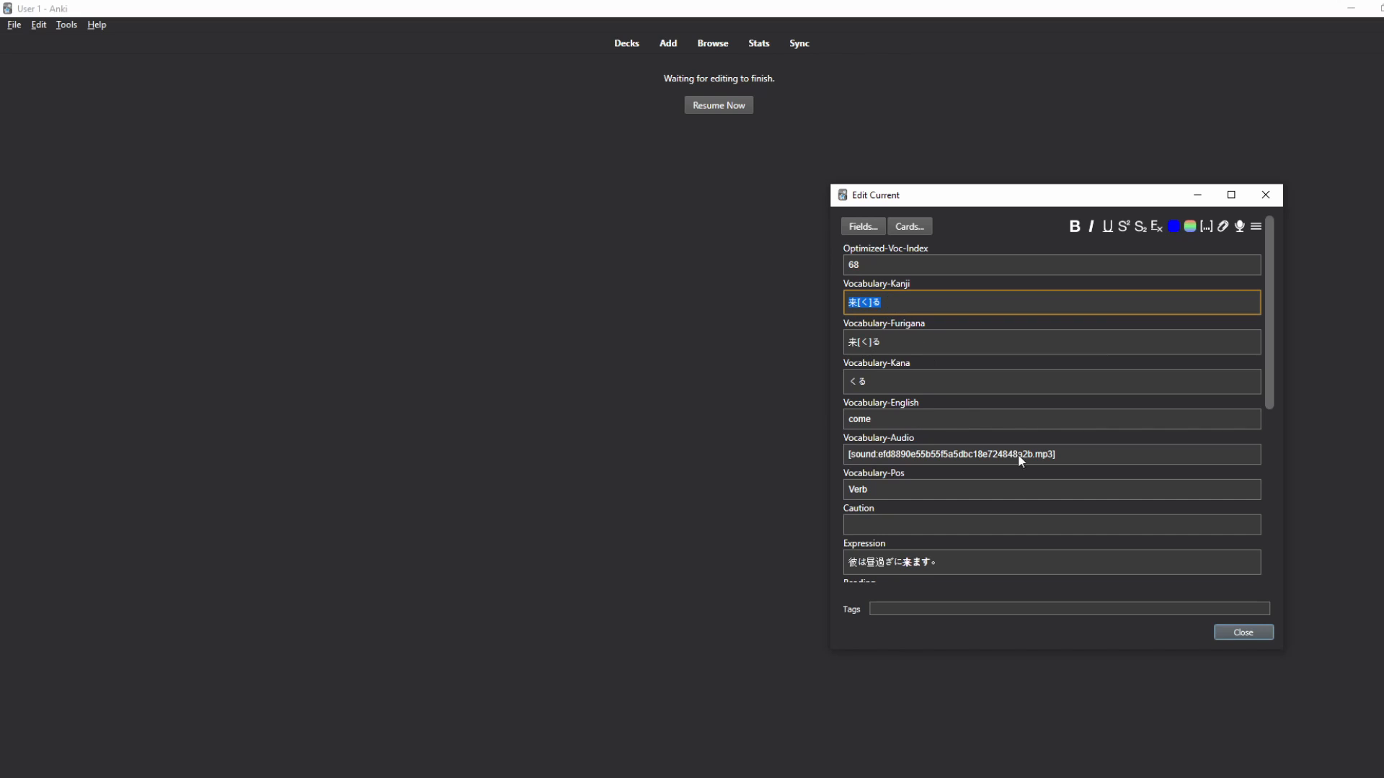
left_click(1259, 633)
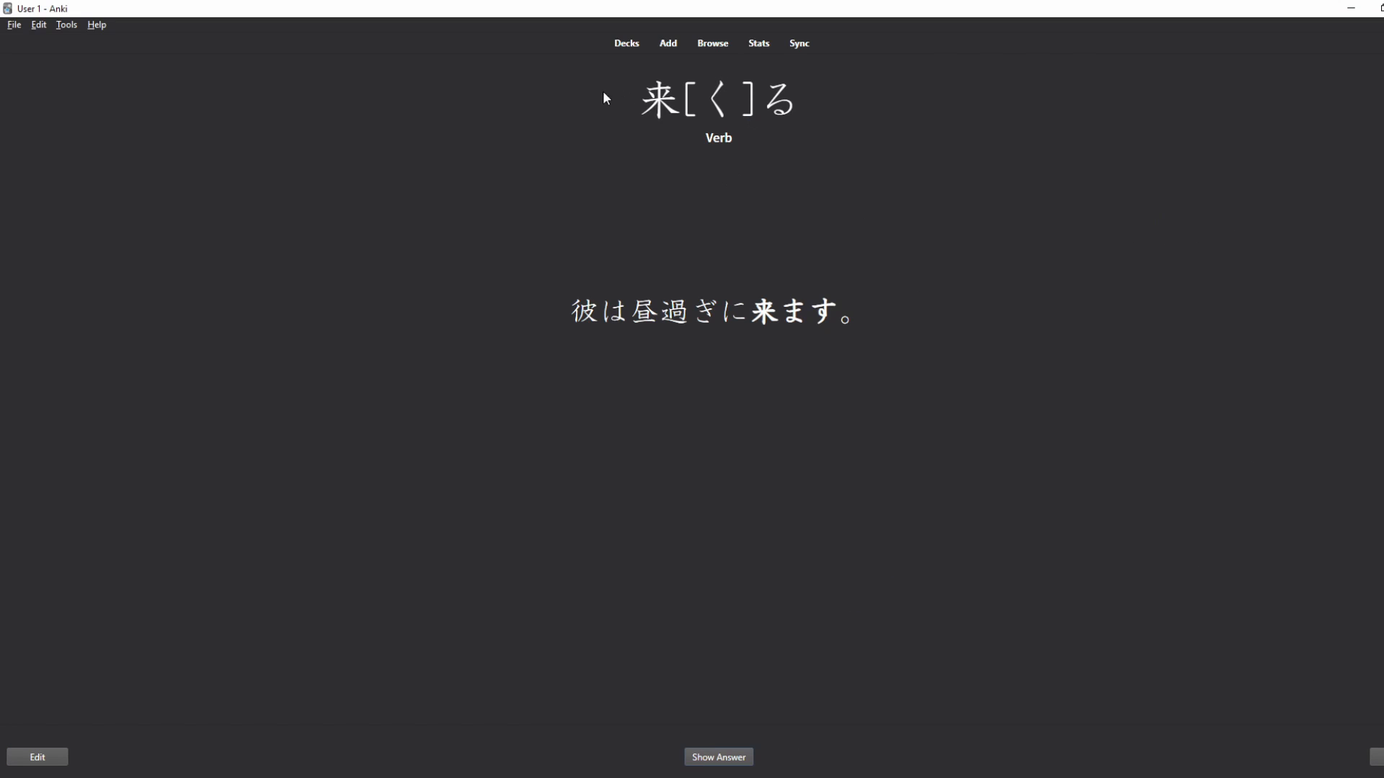
left_click_drag(604, 93, 799, 101)
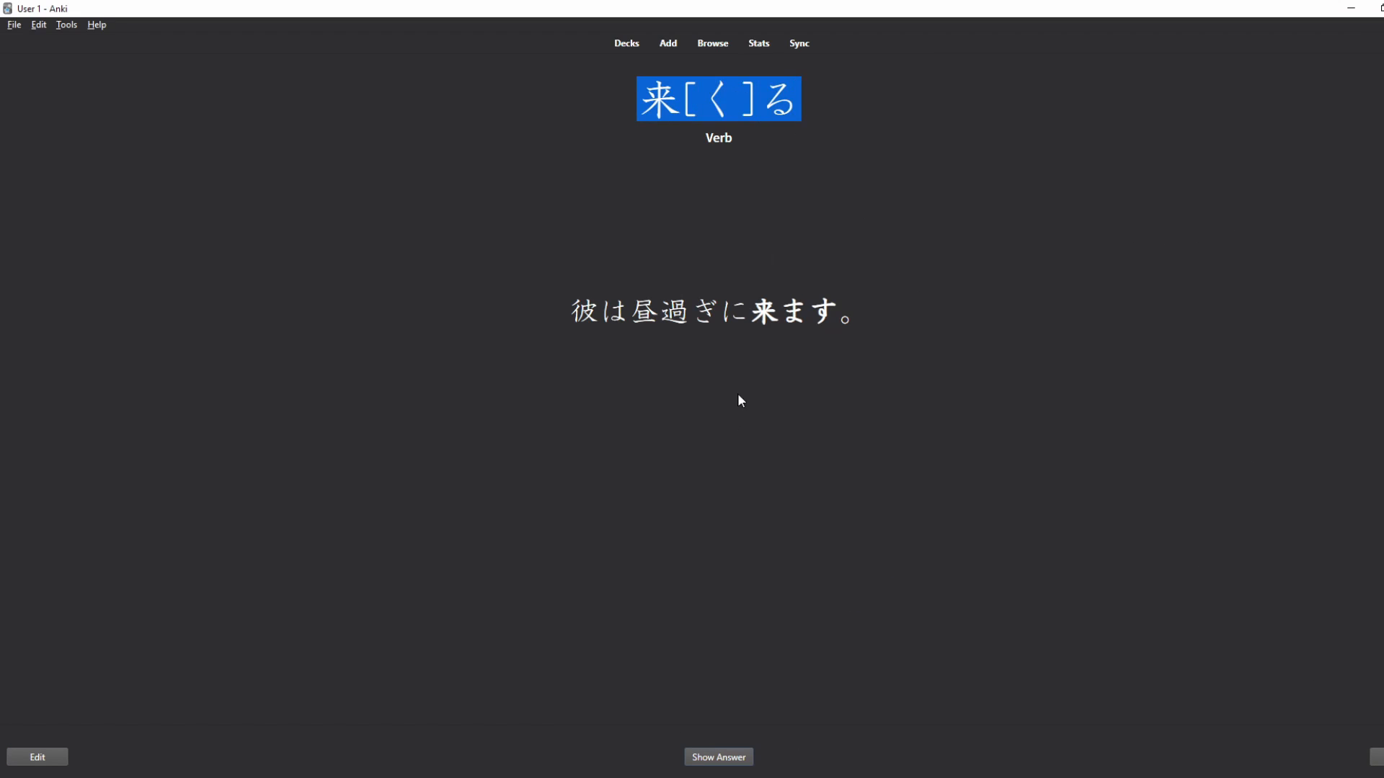
left_click(841, 98)
double_click(651, 97)
left_click(750, 96)
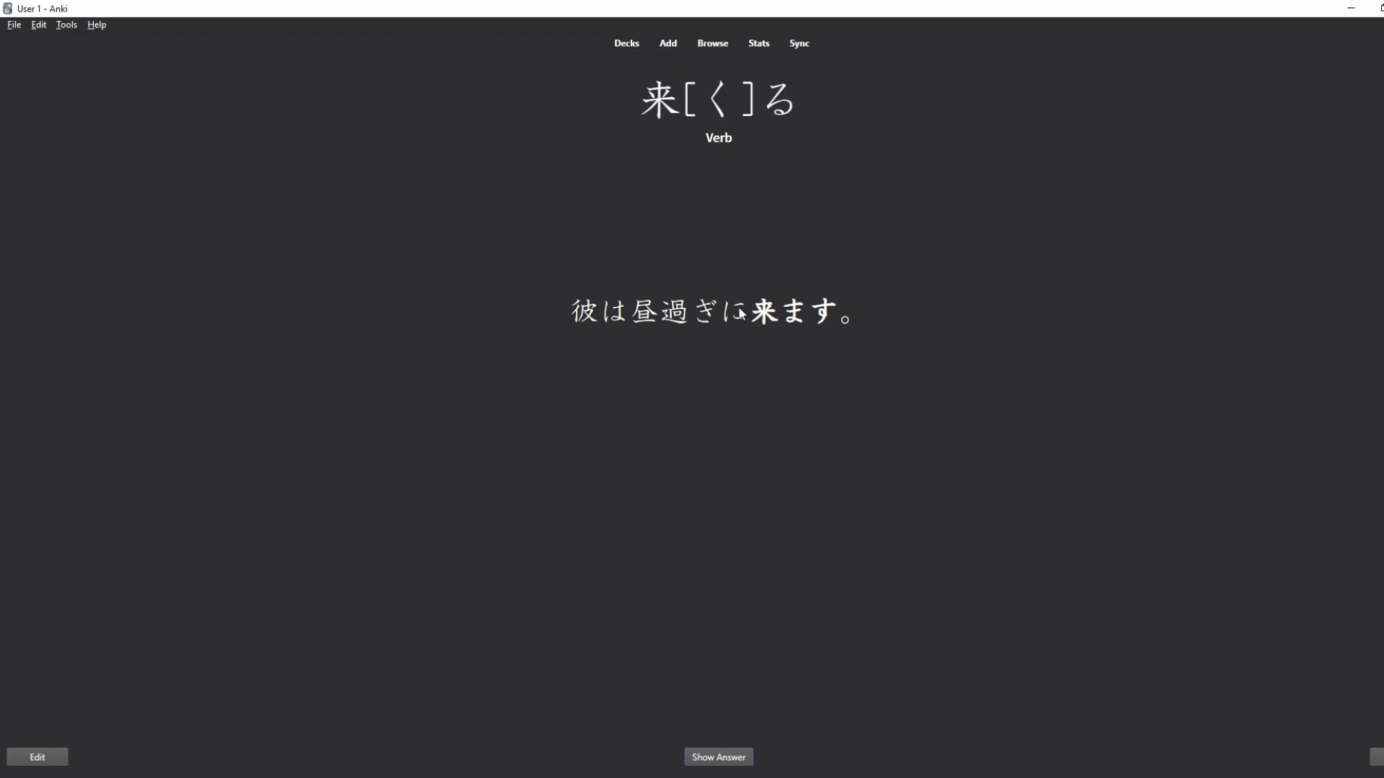